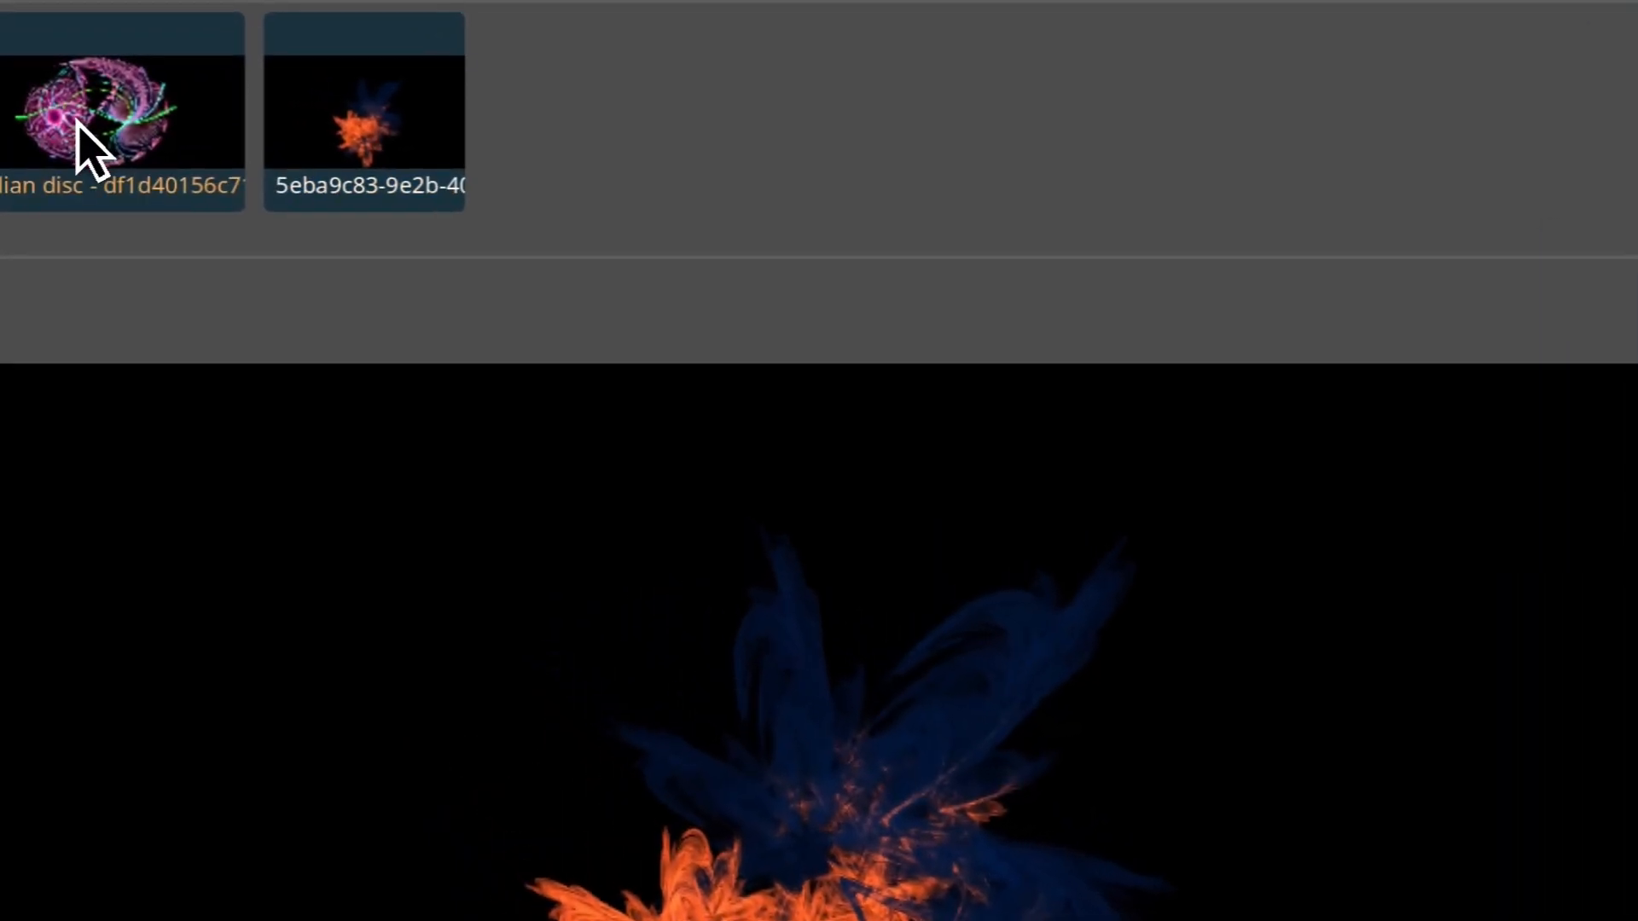
Switch to the julian disc flame and back to the orange one, and create a new blank flame.
click(77, 120)
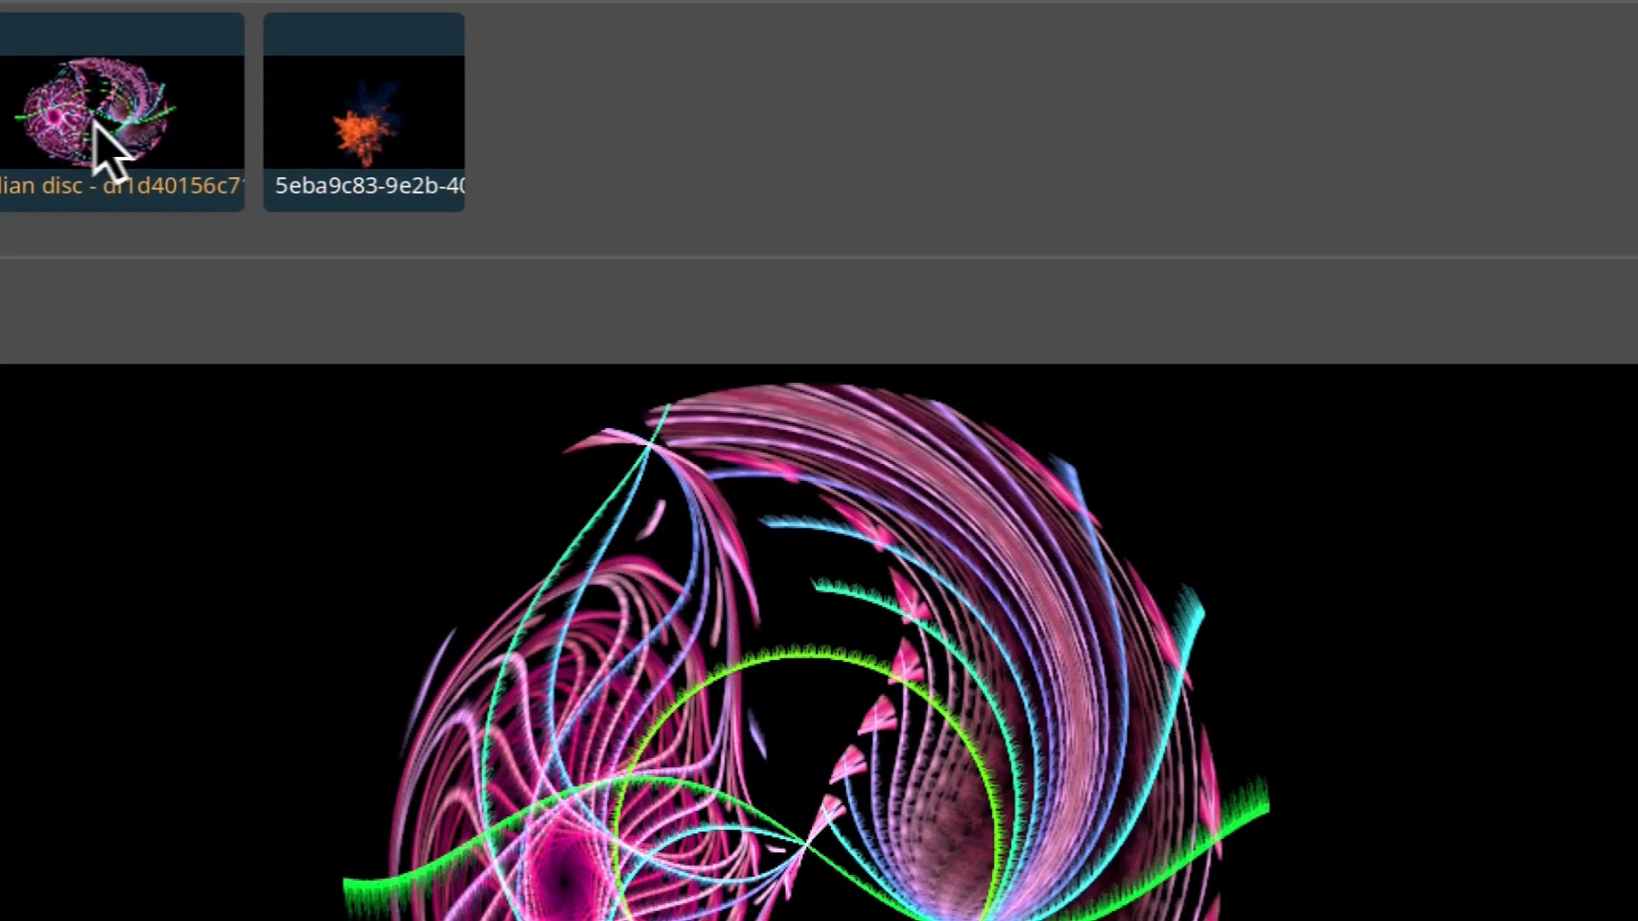
click(349, 124)
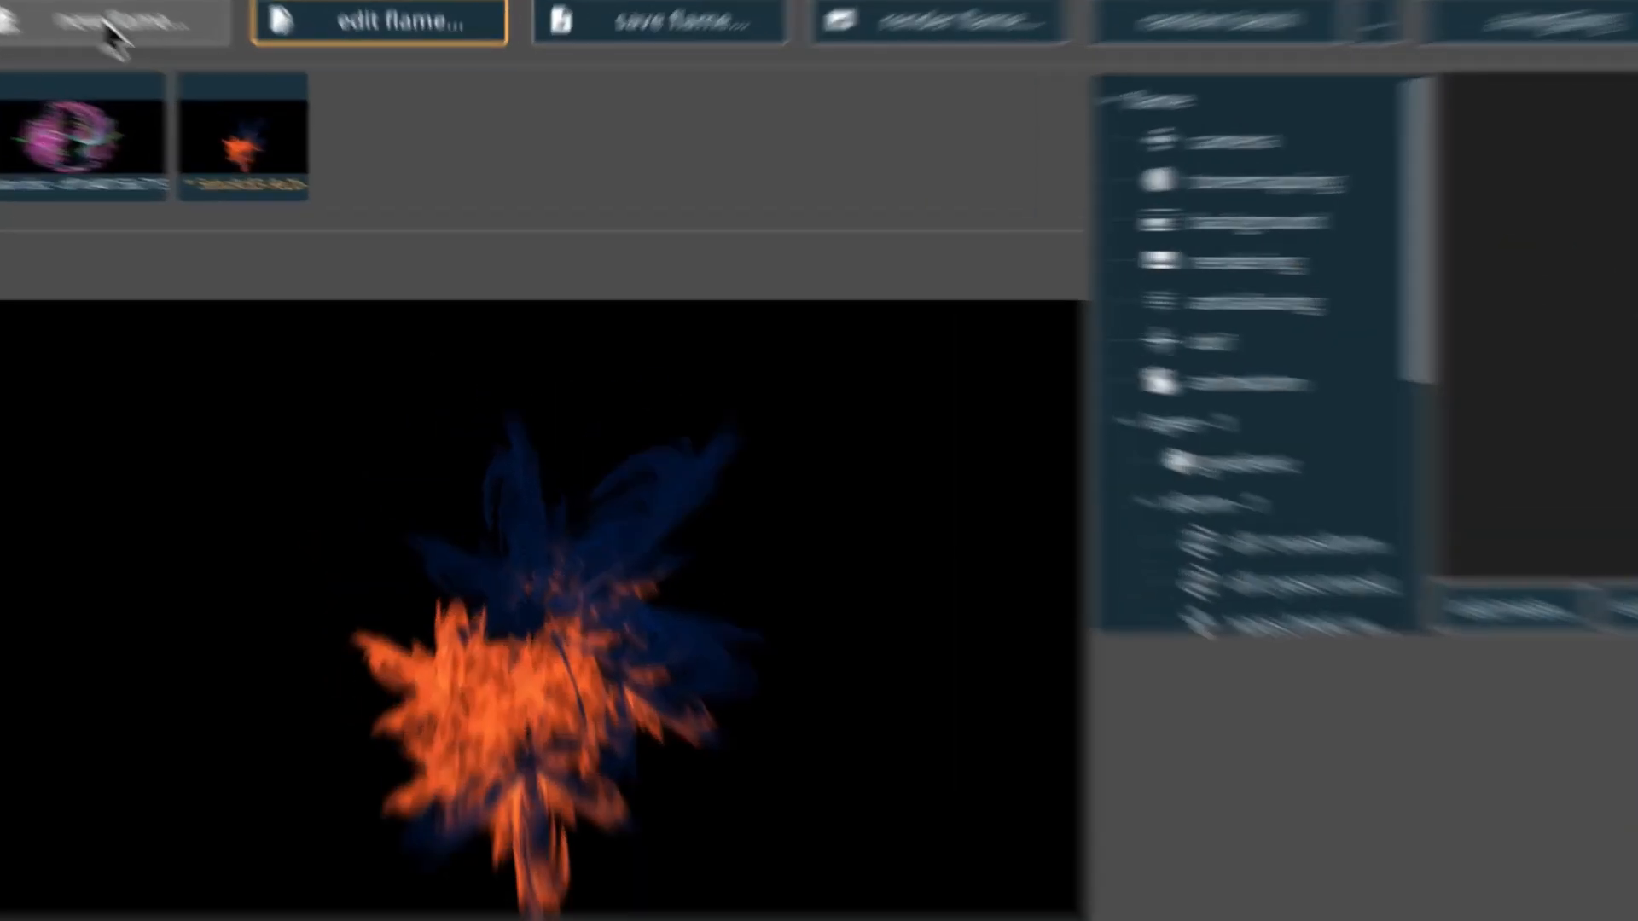
click(119, 34)
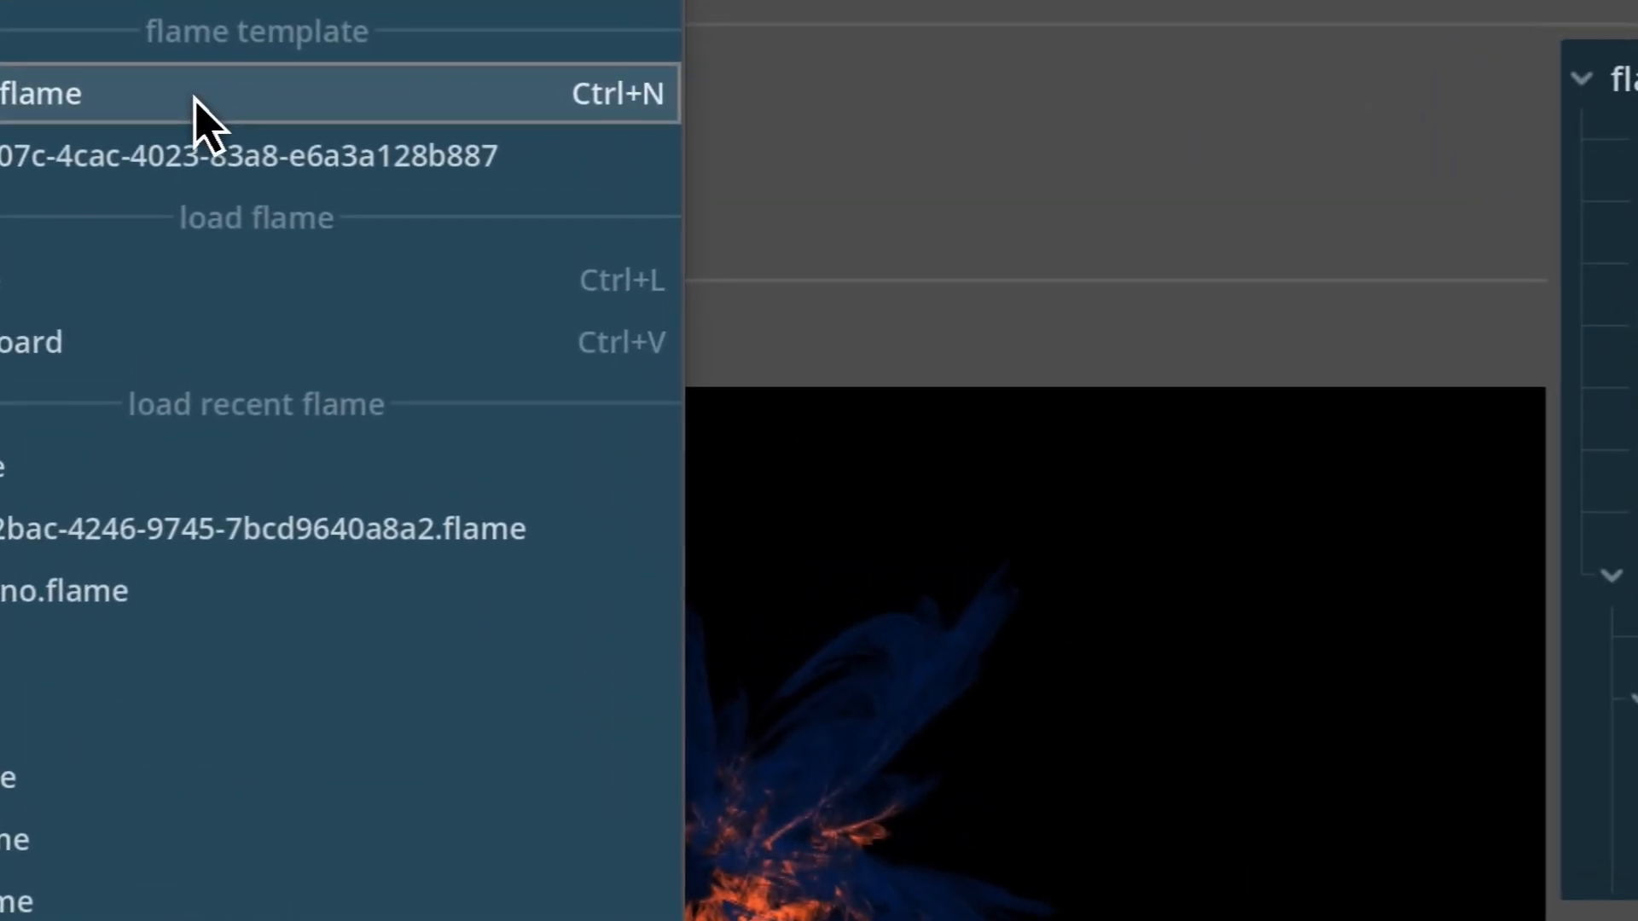
click(192, 94)
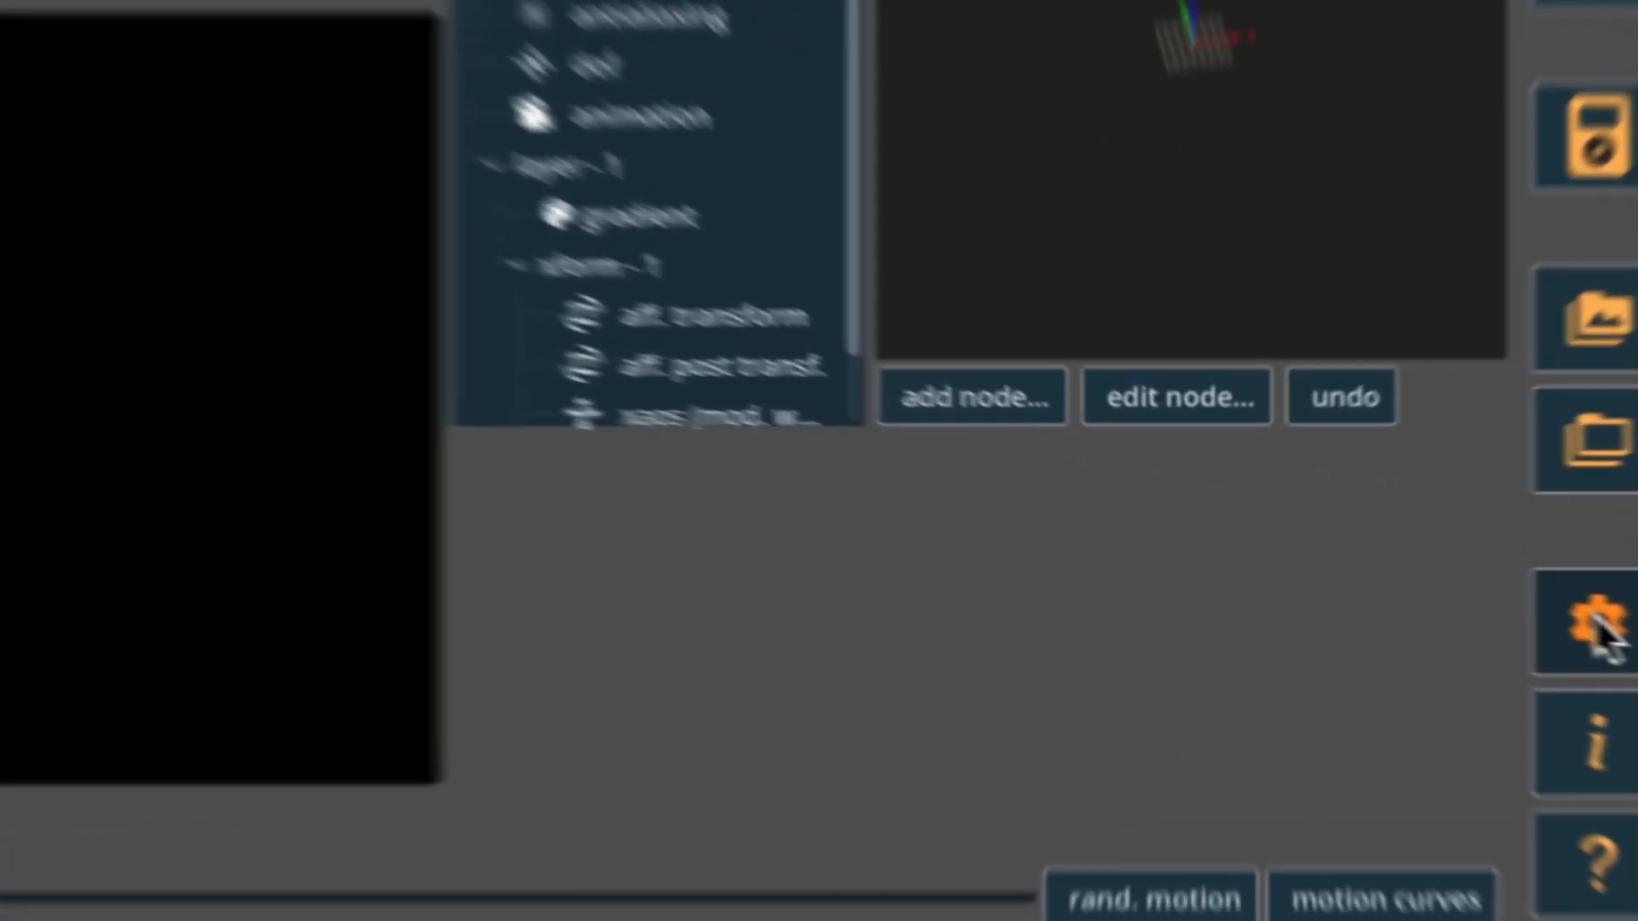
Examine the custom blank flame preferences, including the file chooser for custom blank flame 2, and leave them without choosing a file.
click(1589, 621)
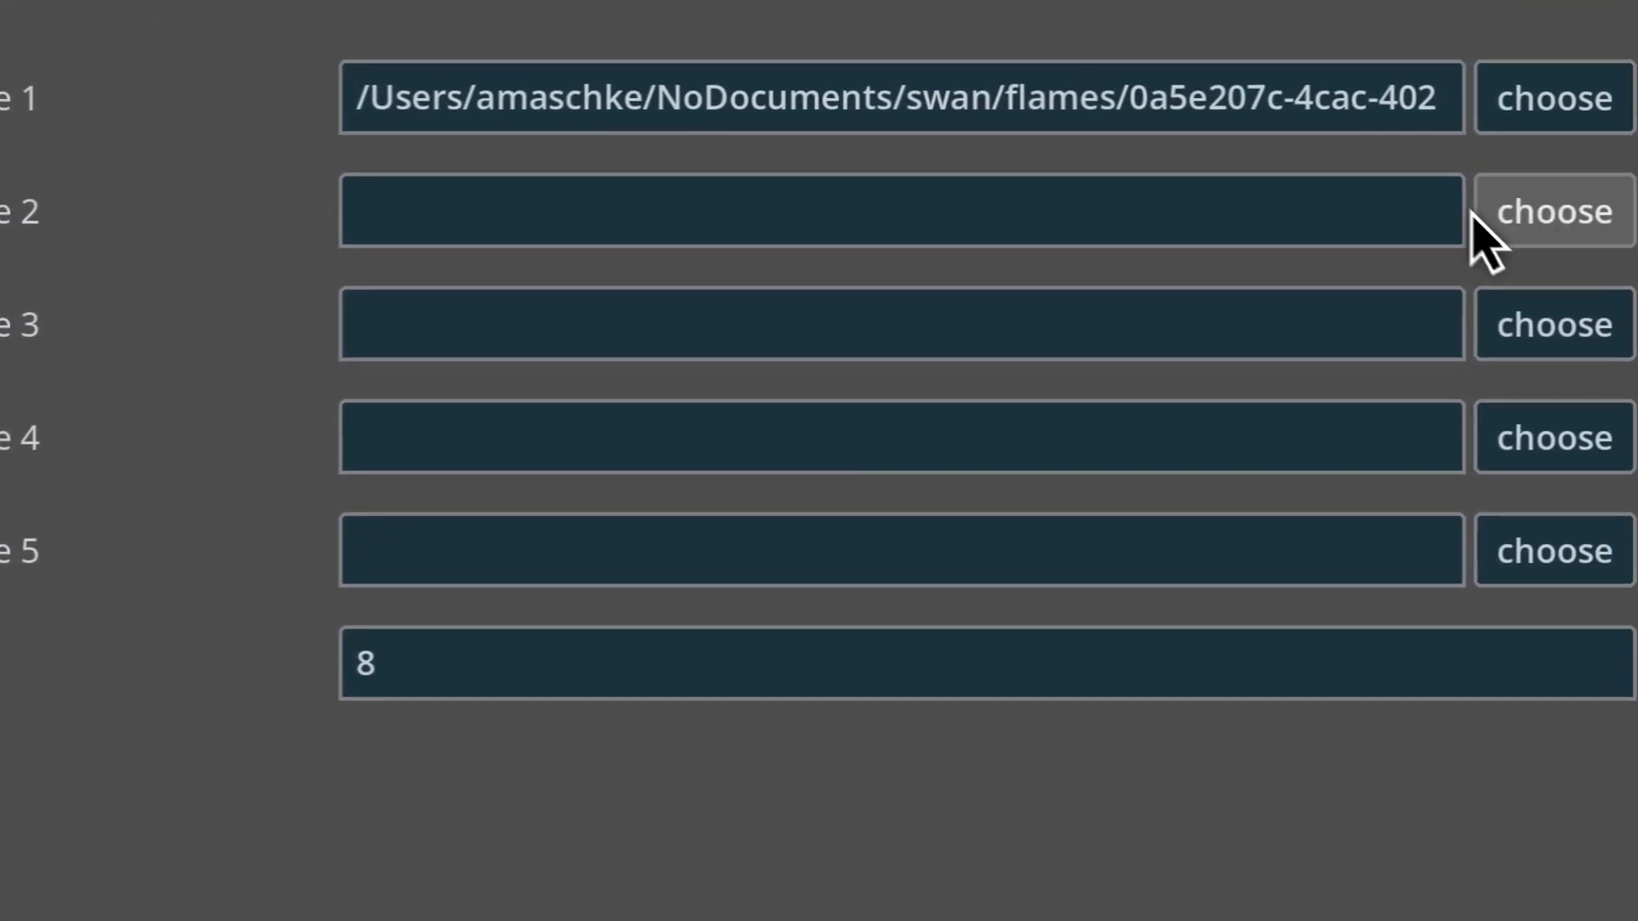
click(1480, 215)
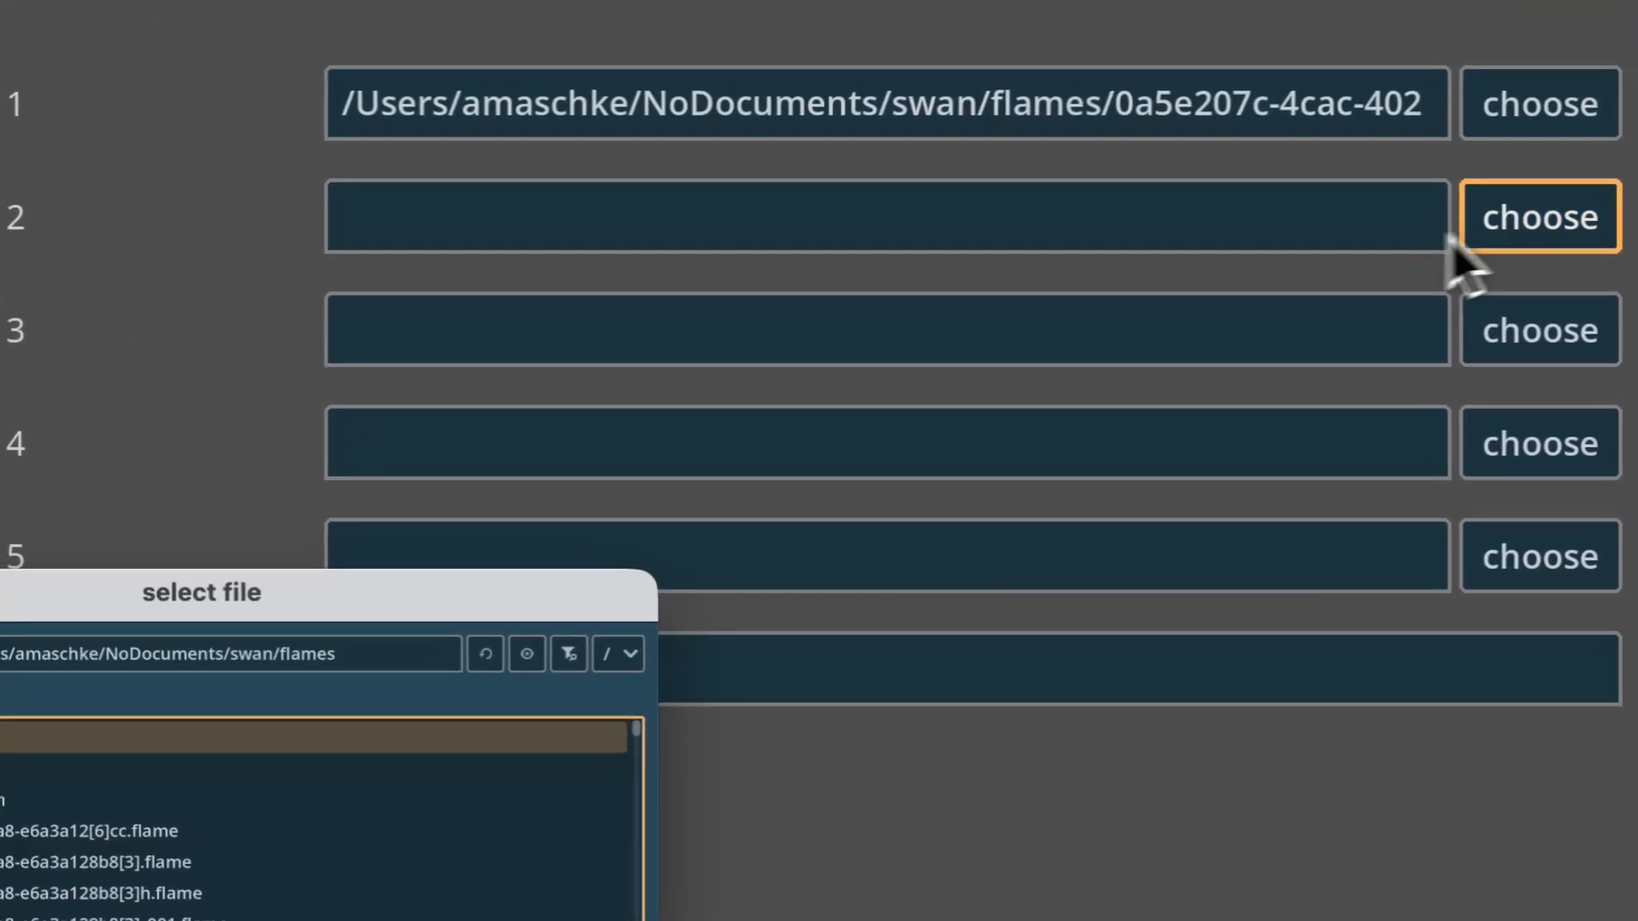
click(637, 692)
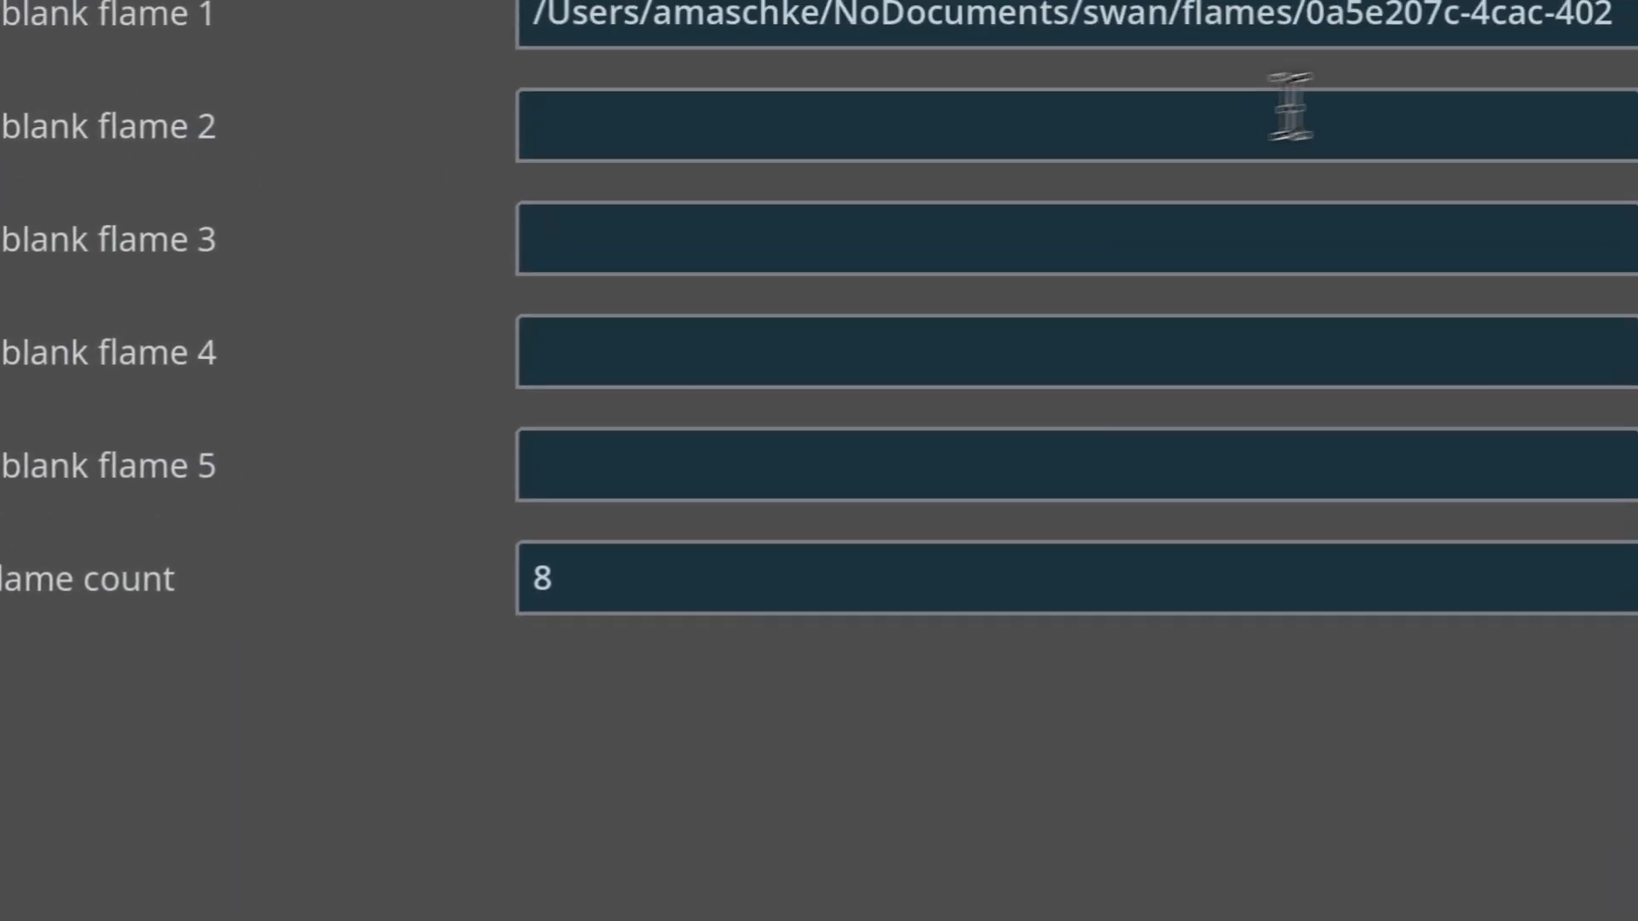
click(1563, 81)
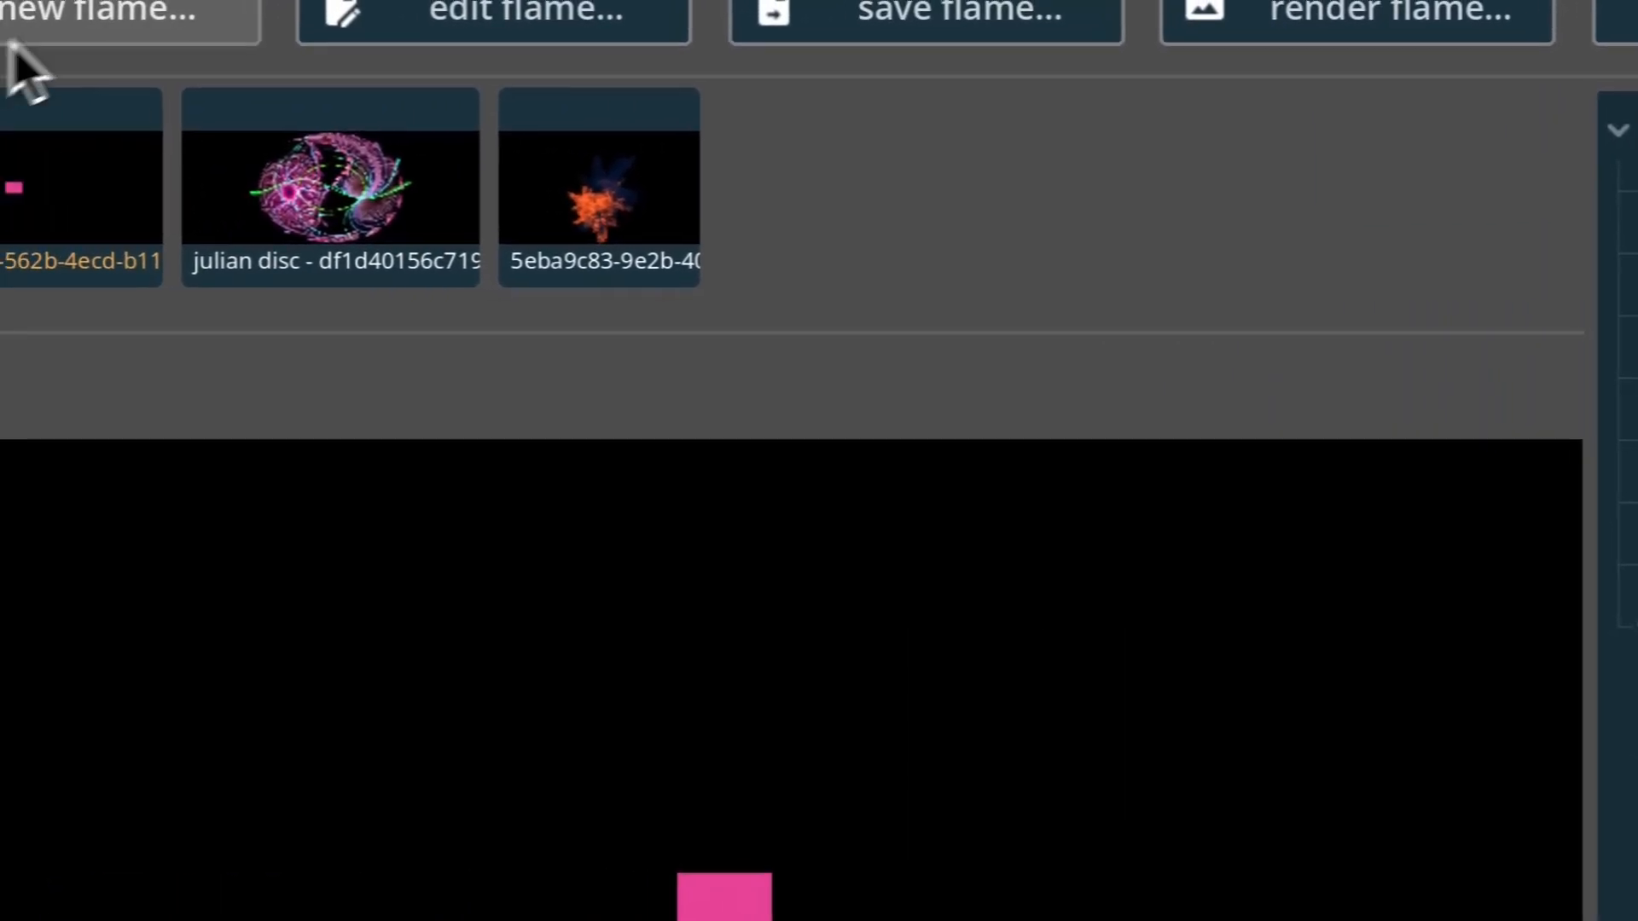
Create a flame from the custom template 0a5e207c-4cac-4023-83a8-e6a3a128b887 and load the recent cake flame.
click(126, 22)
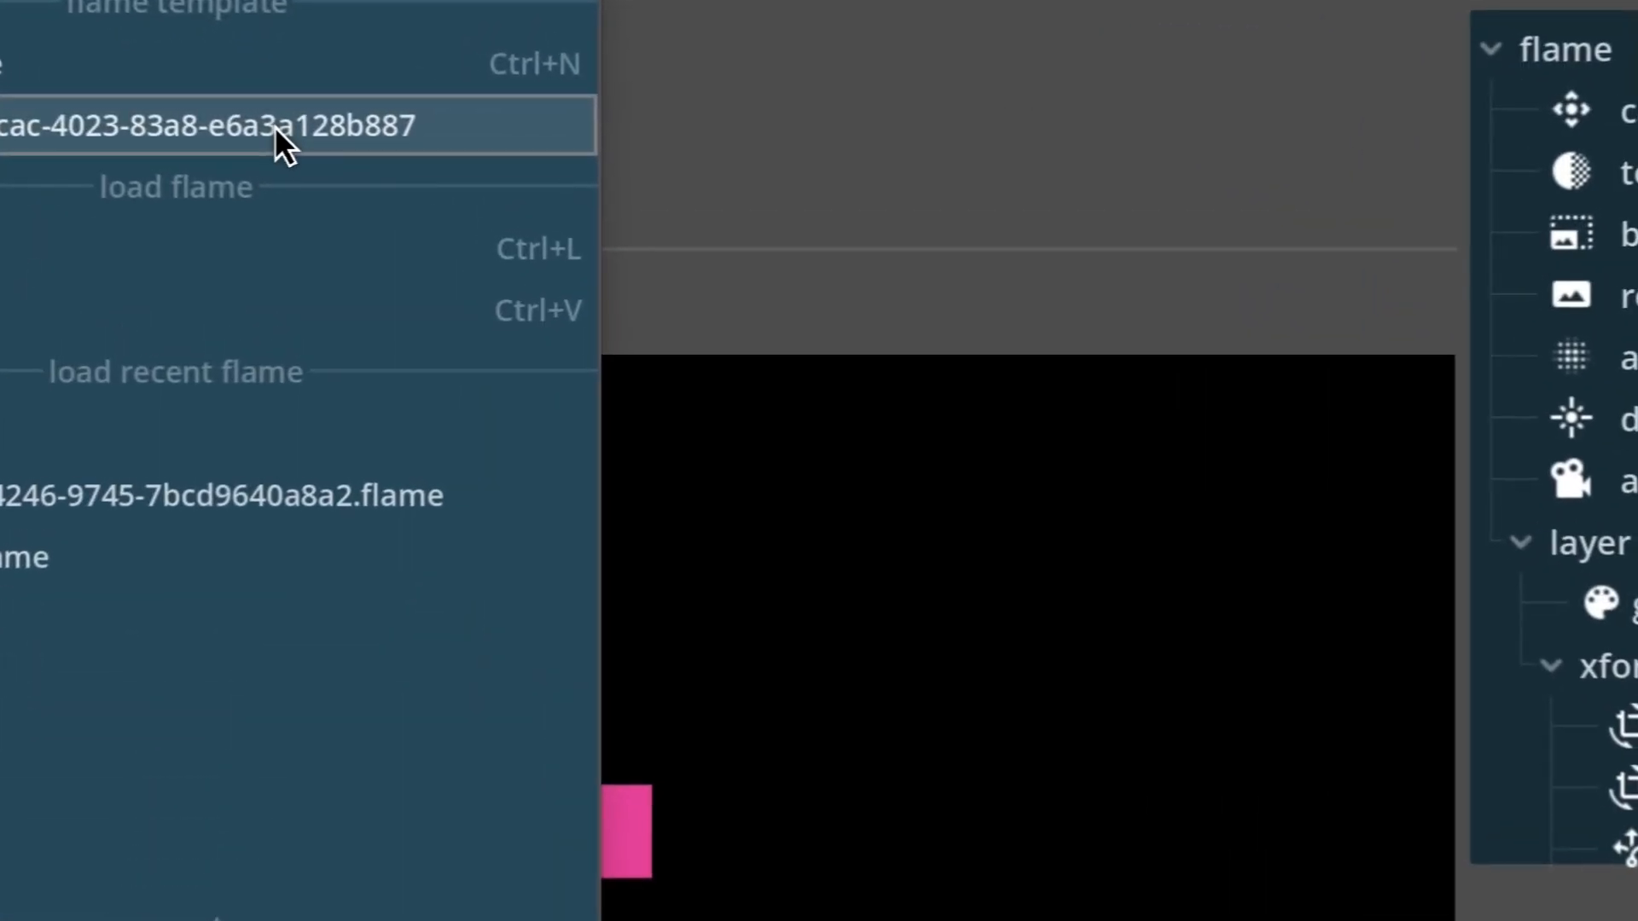
click(271, 125)
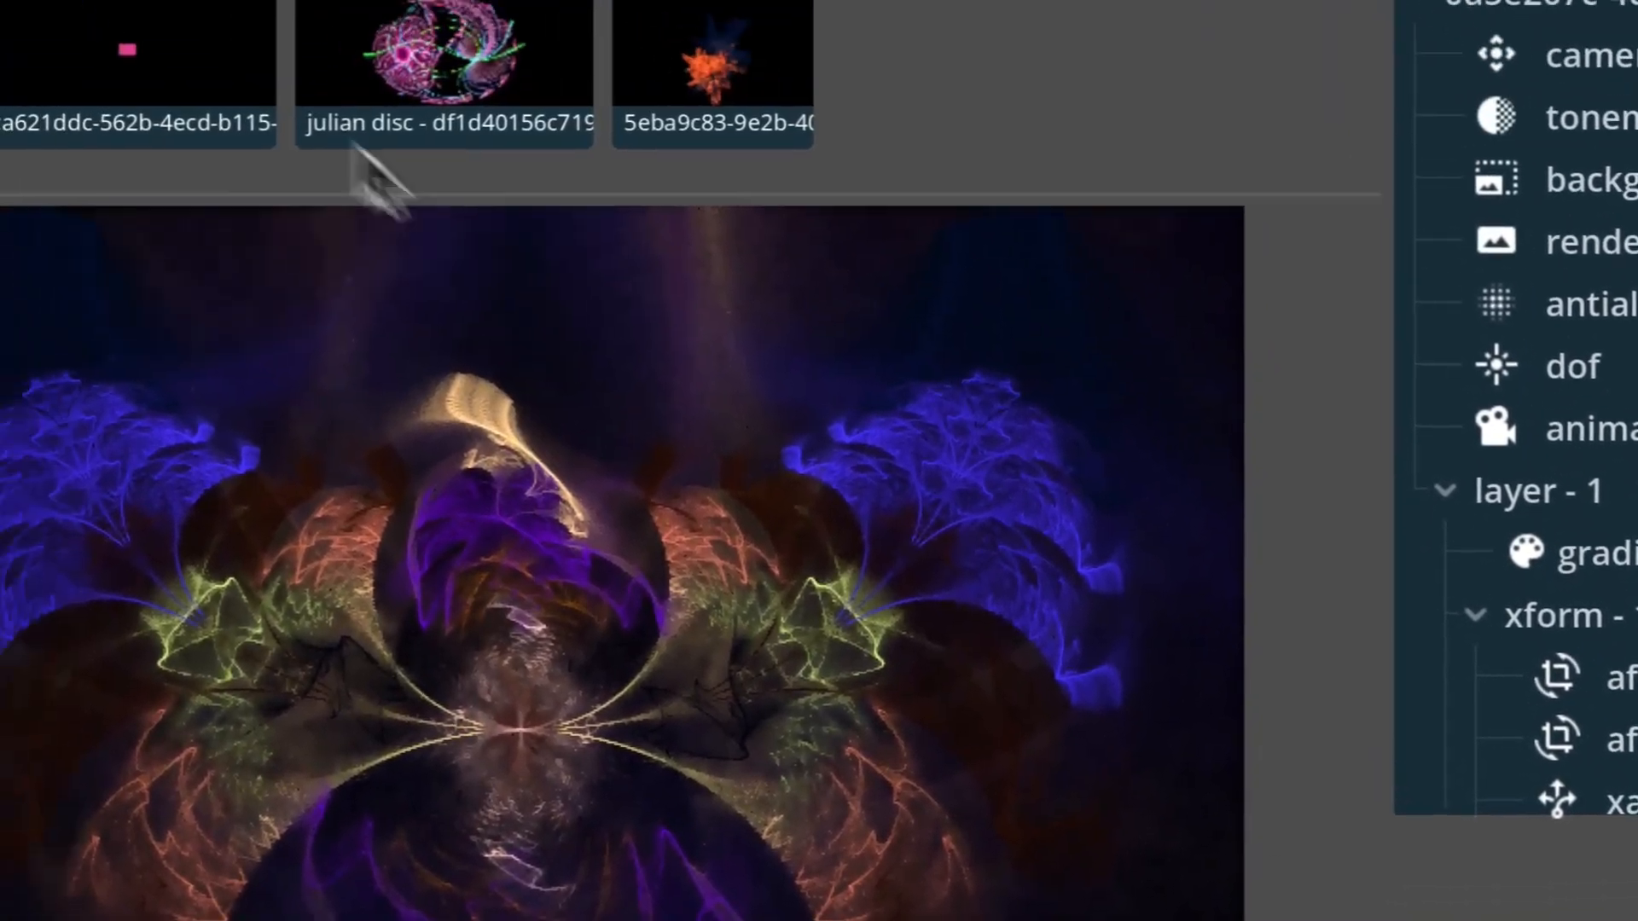
click(149, 34)
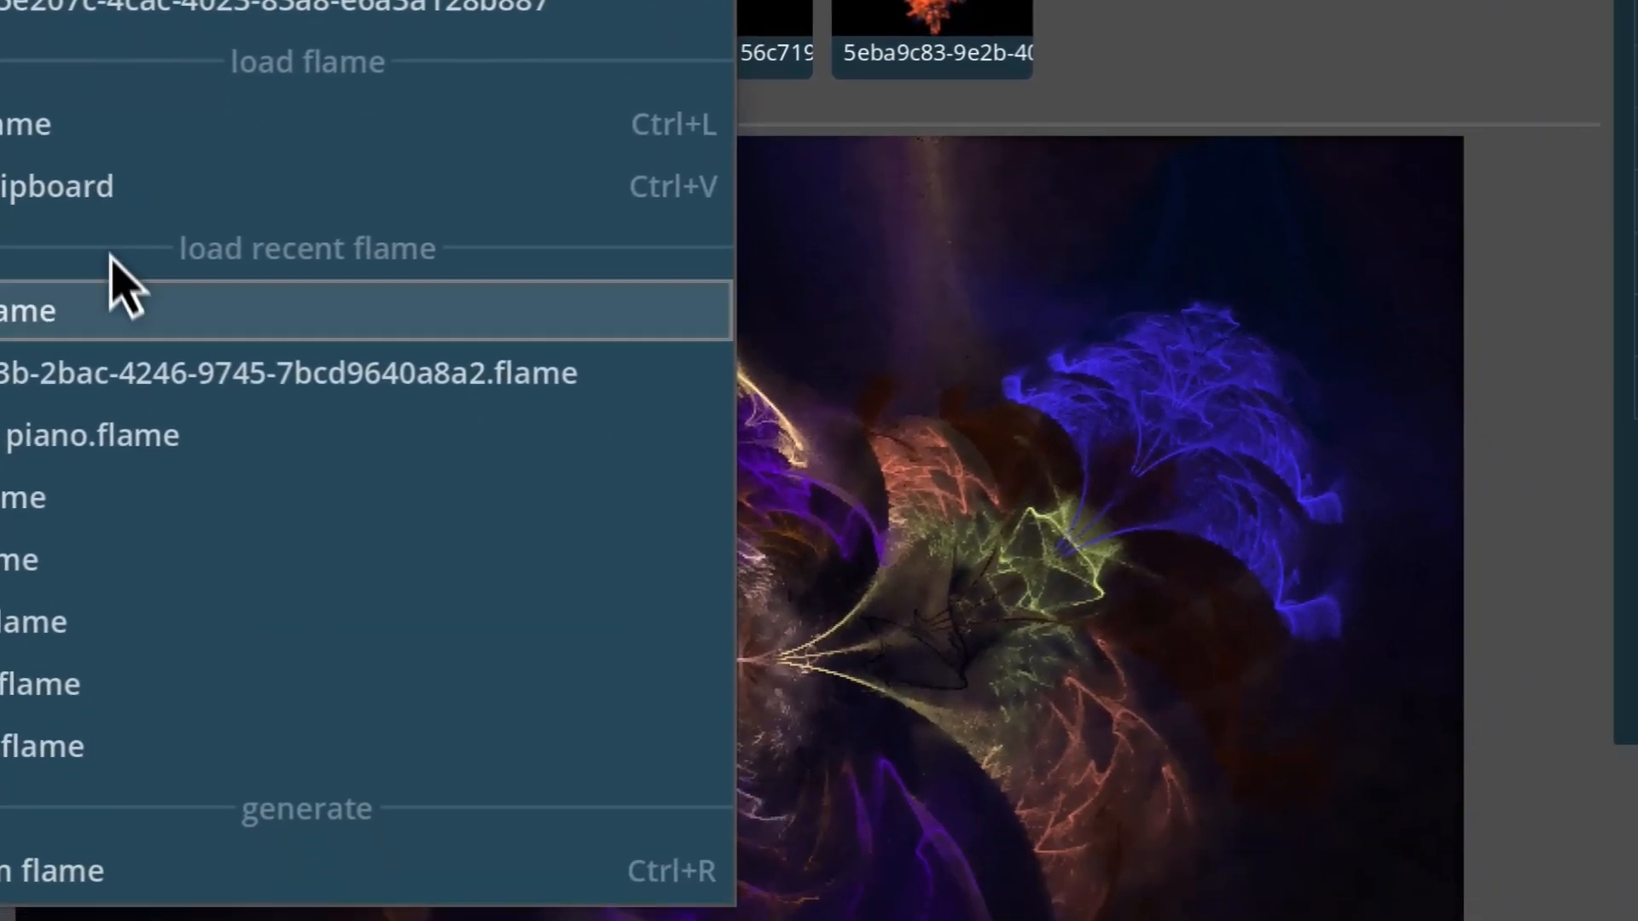
click(226, 570)
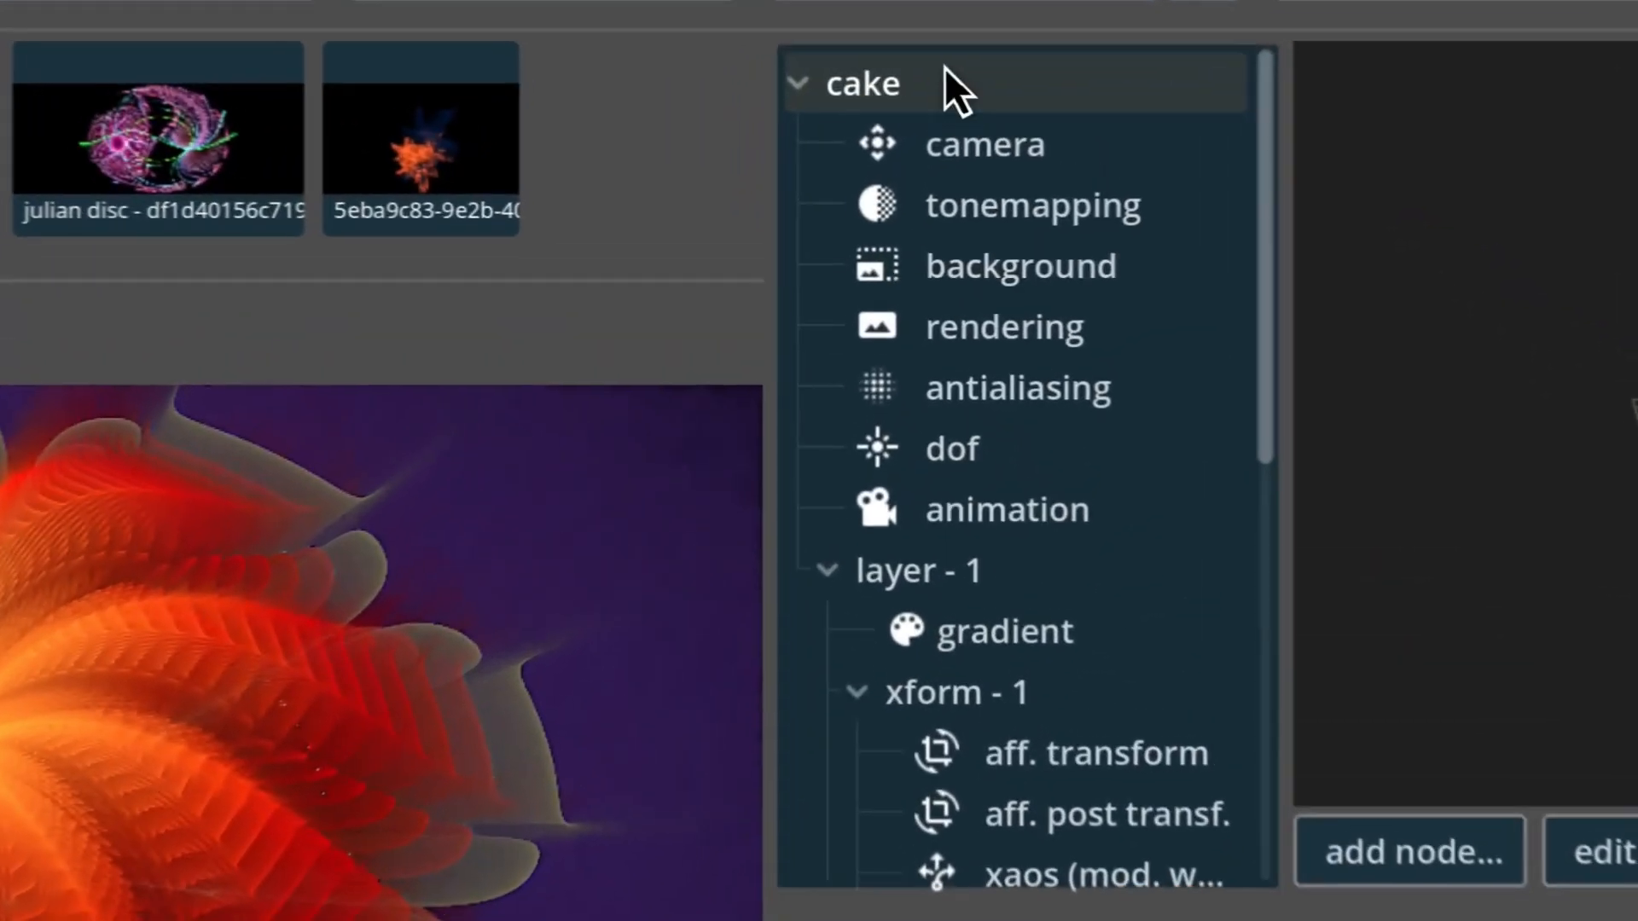
Examine the cake flame's general properties and its animation, layer - 1, dof, antialiasing and rendering settings.
click(960, 81)
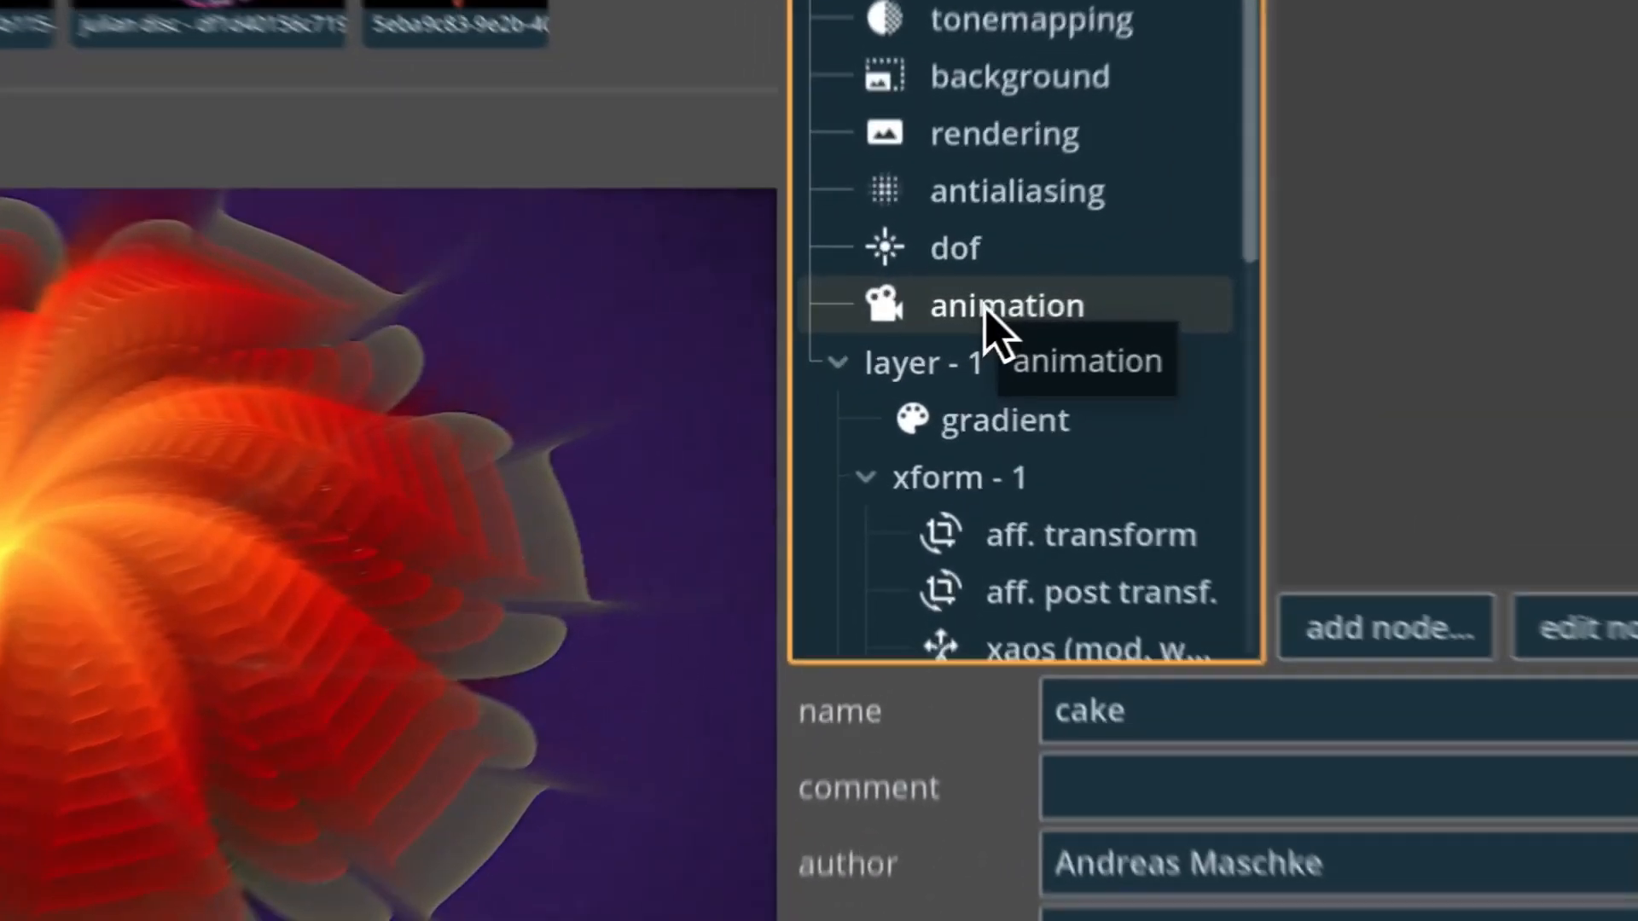
click(981, 304)
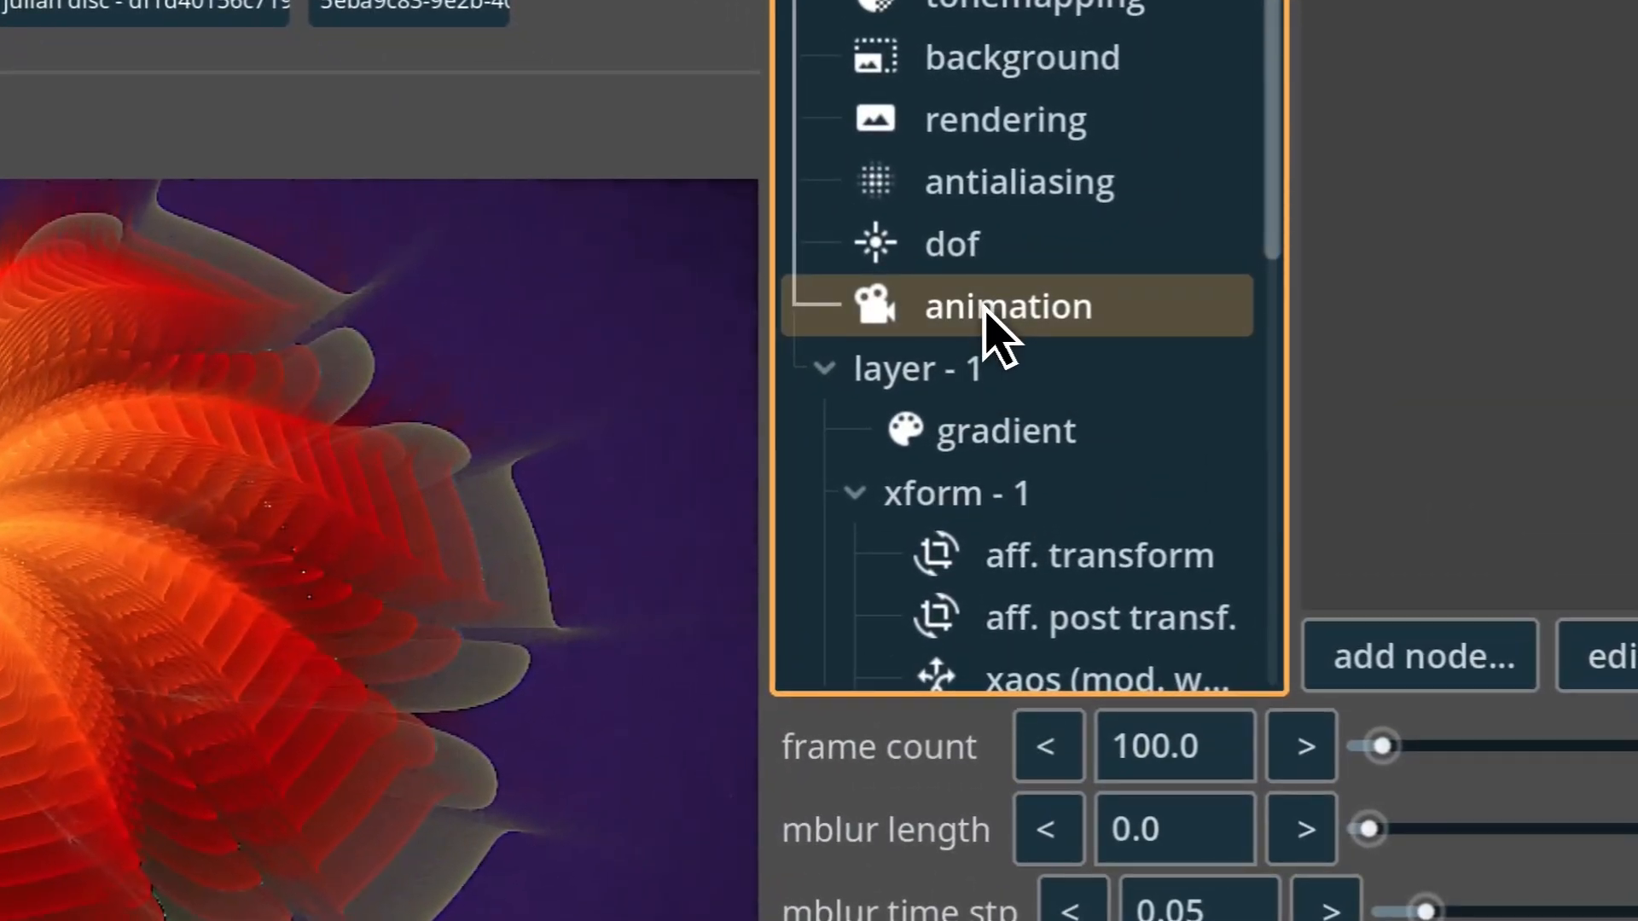
click(988, 368)
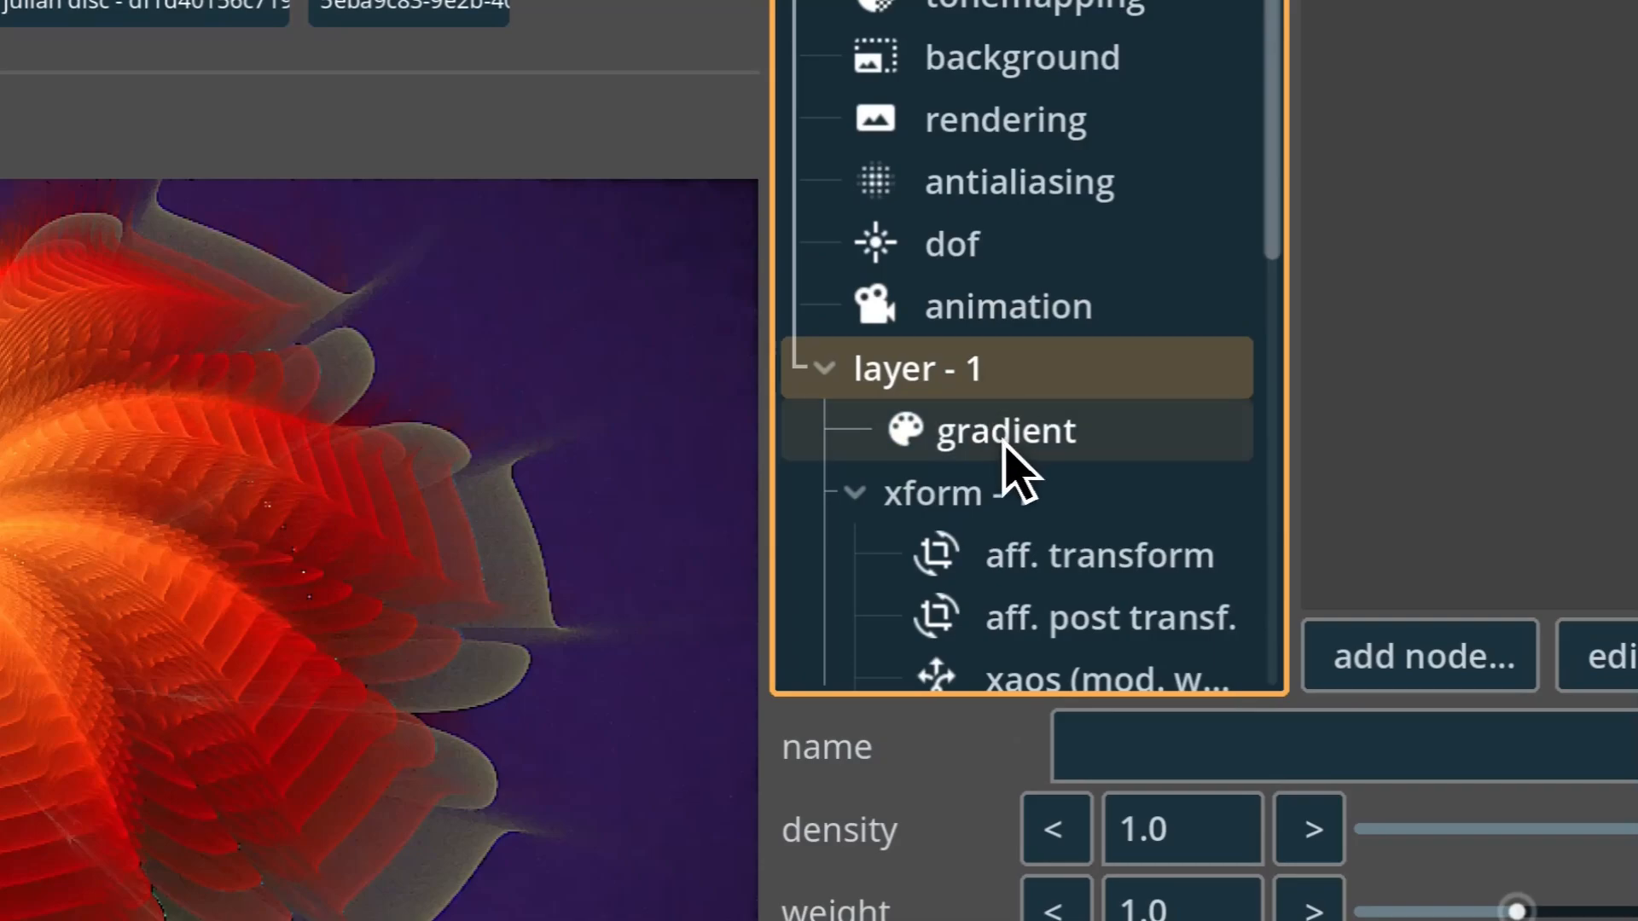
click(1000, 258)
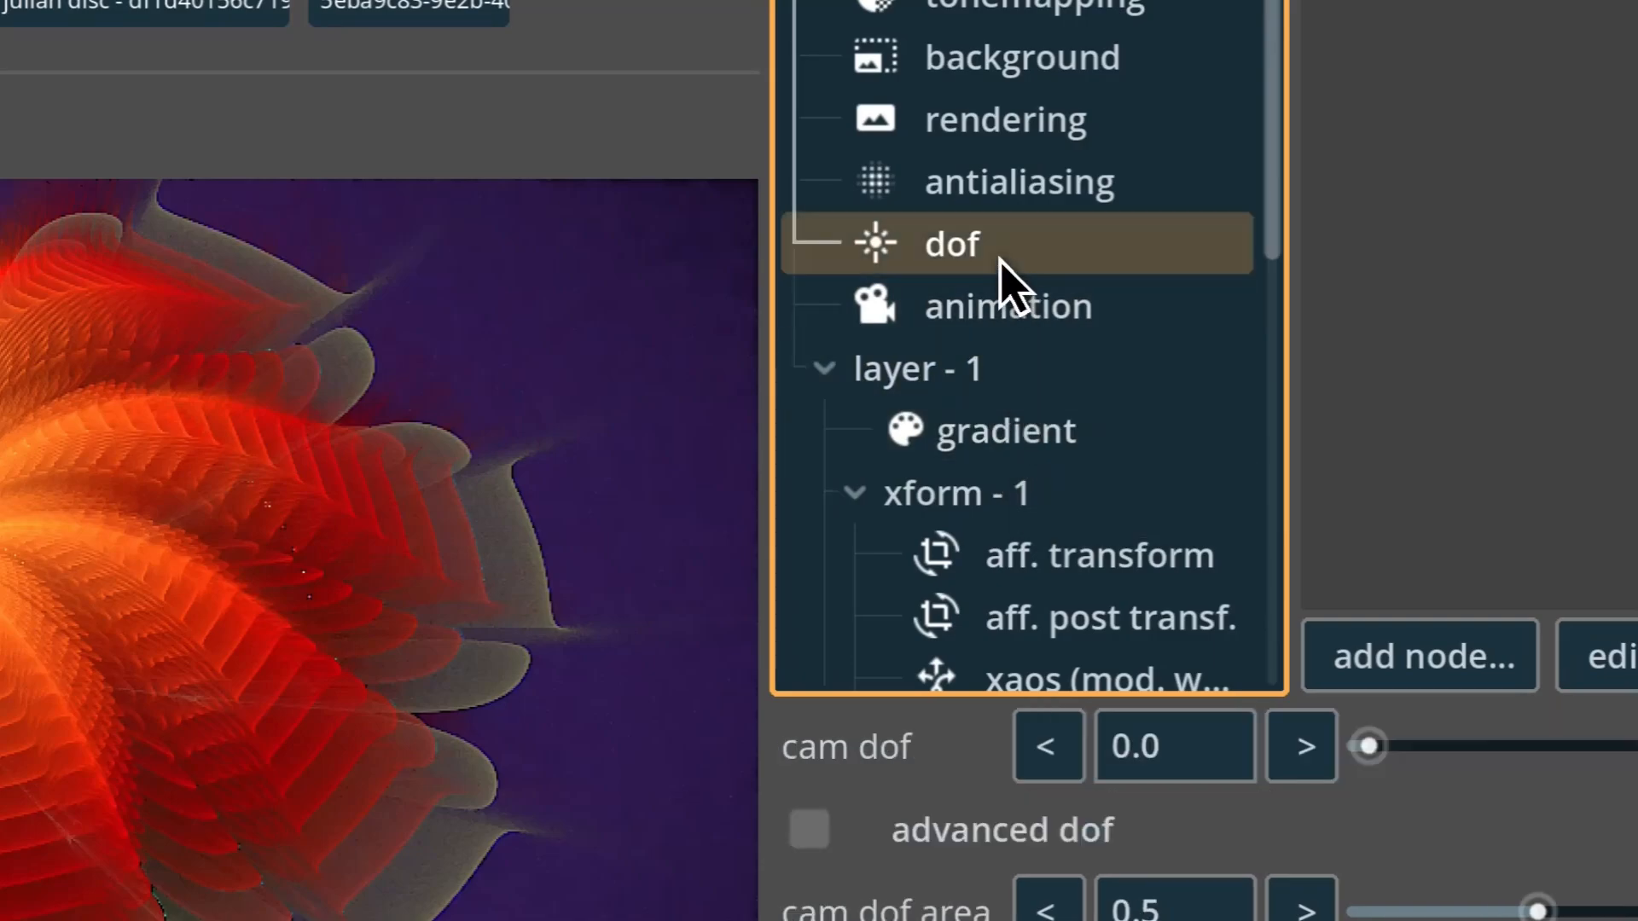
click(1051, 202)
click(1056, 126)
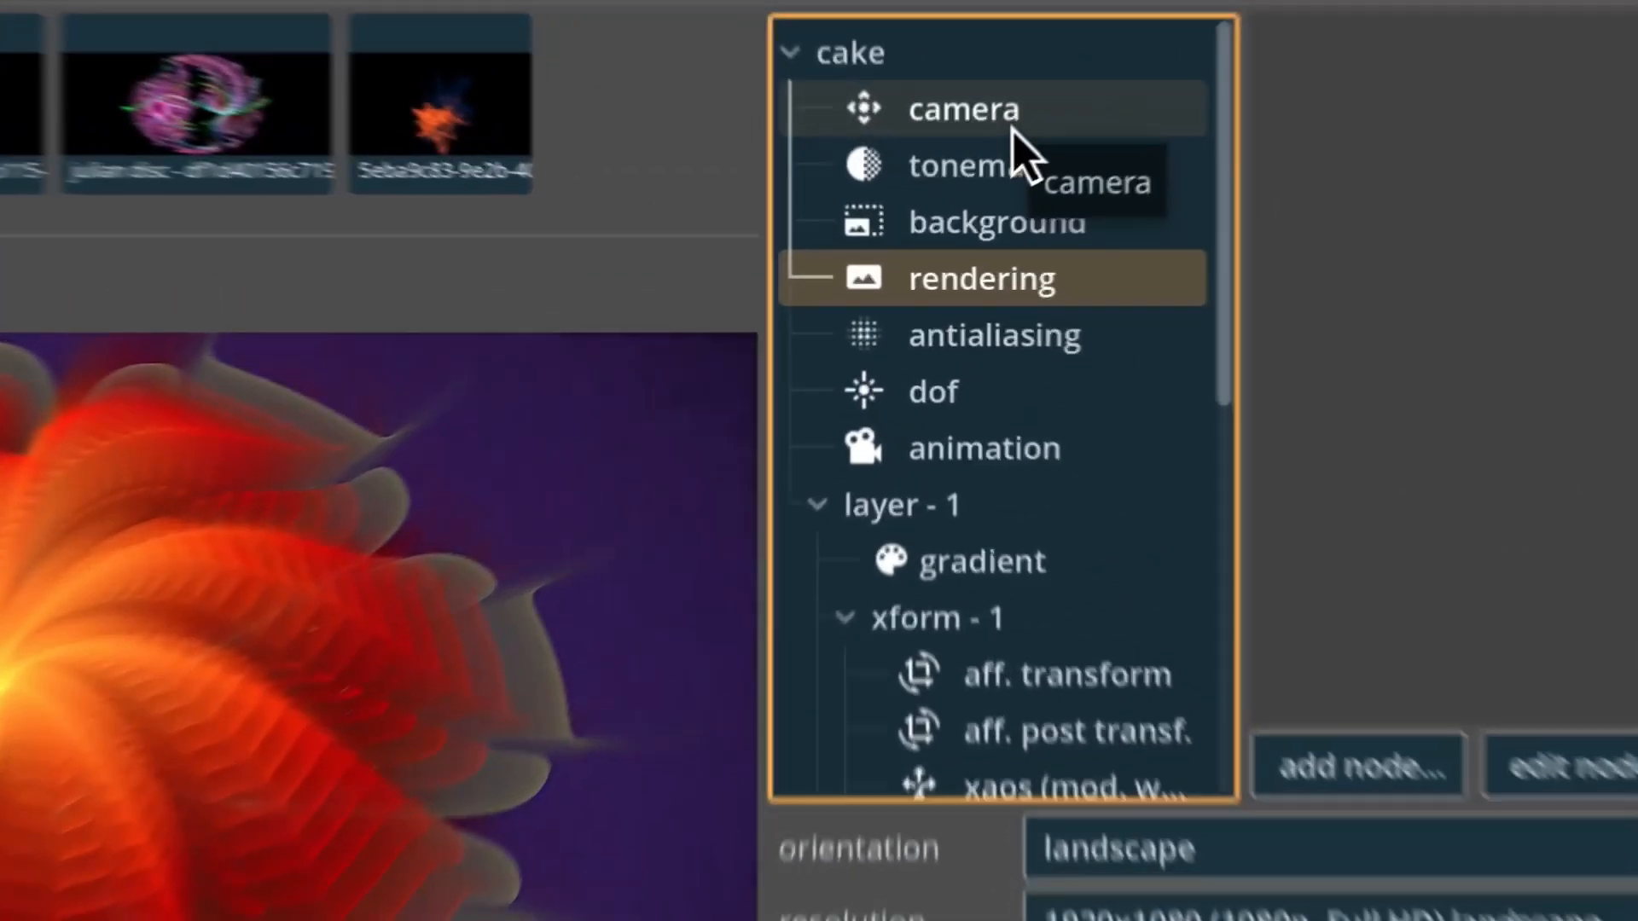
Examine the full lists of camera, tonemapping and background settings of the cake flame.
click(1010, 126)
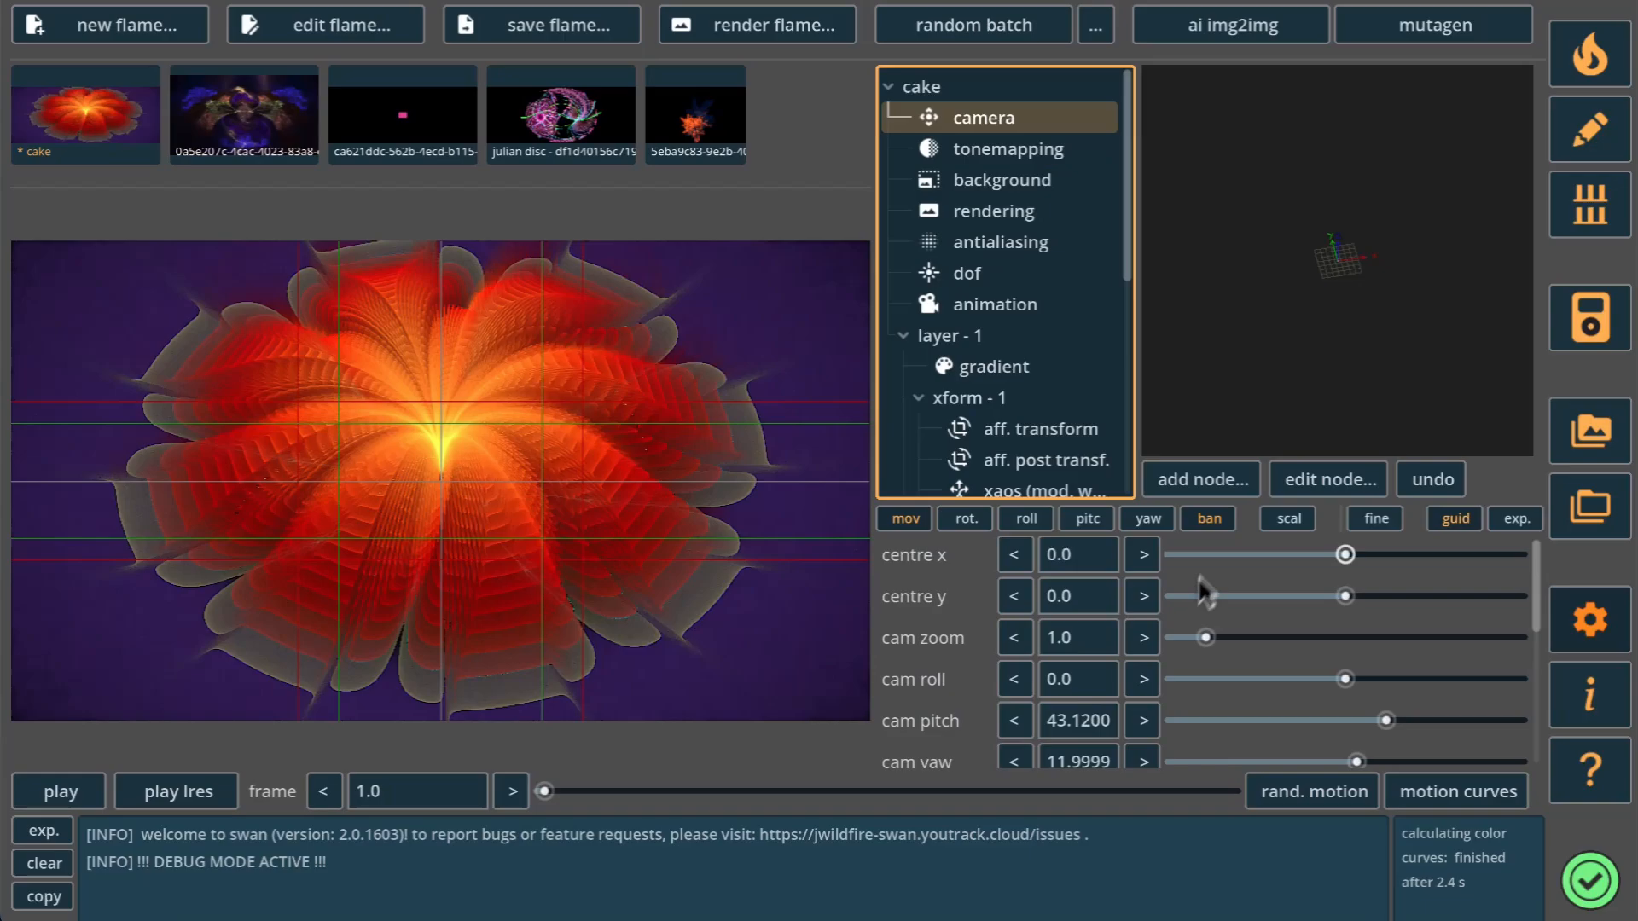
scroll(1211, 726, down, 5)
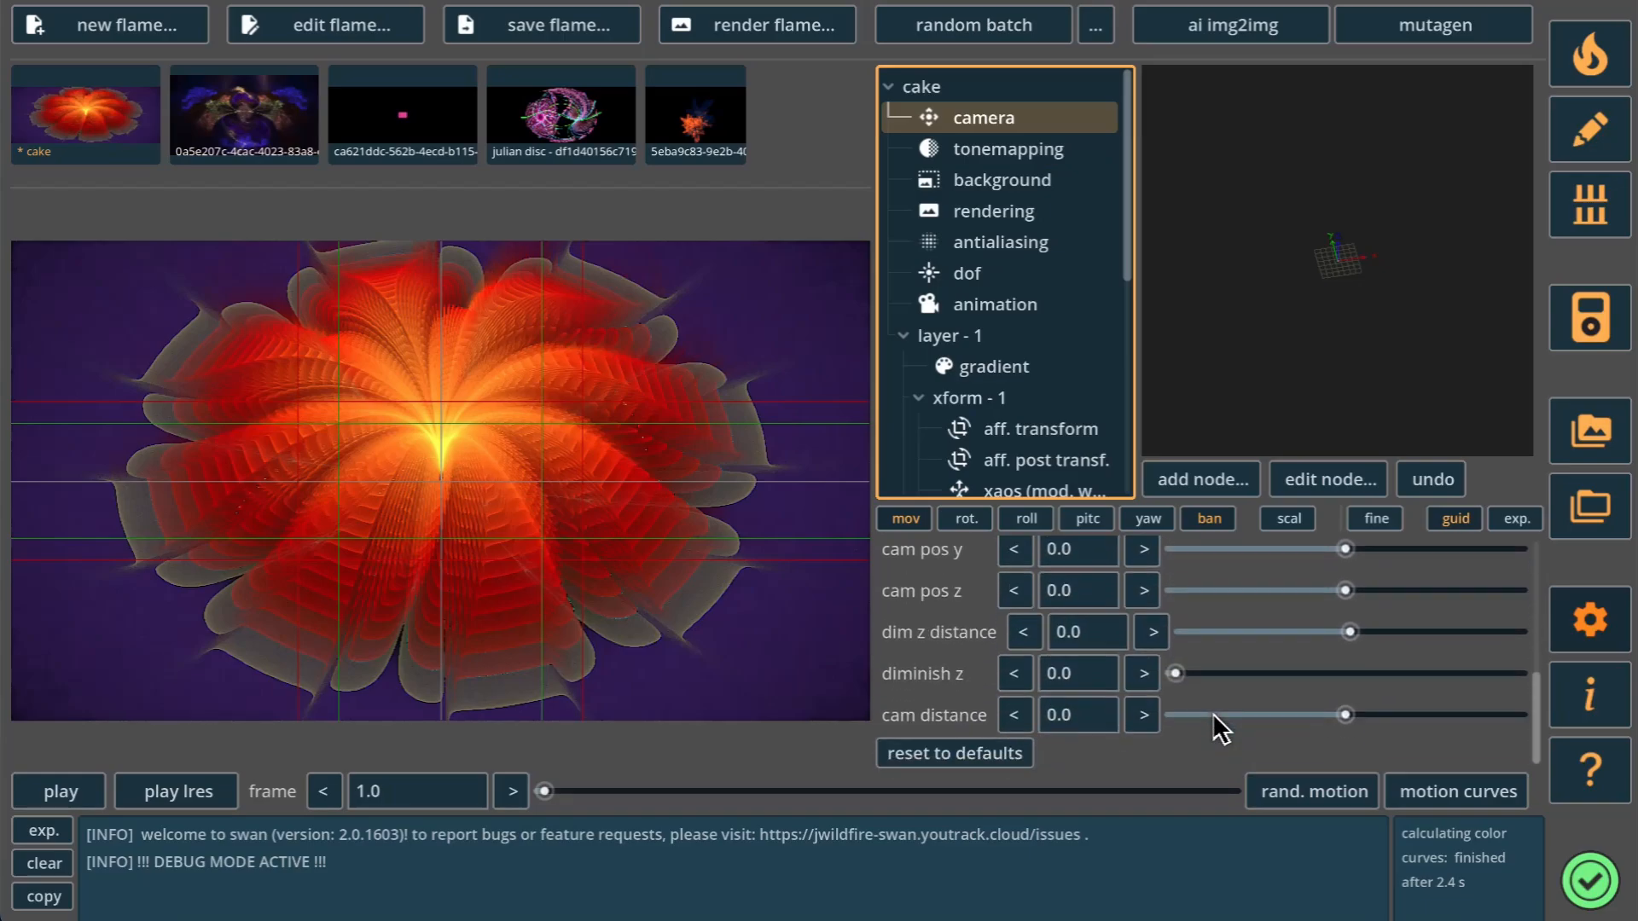
scroll(1212, 725, up, 5)
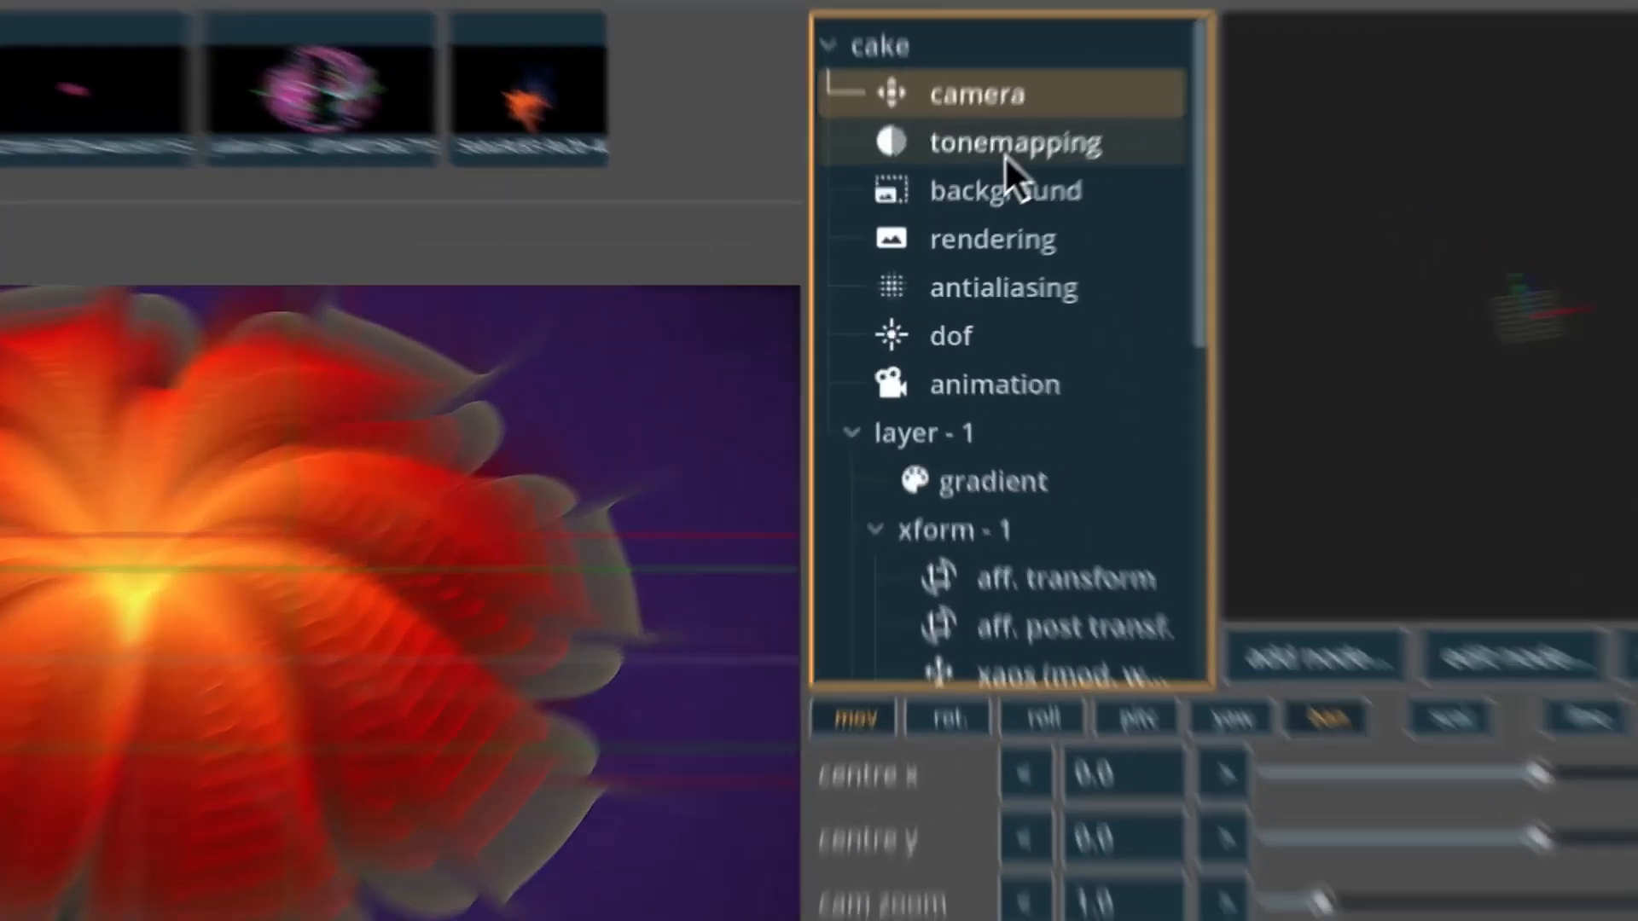
click(1005, 154)
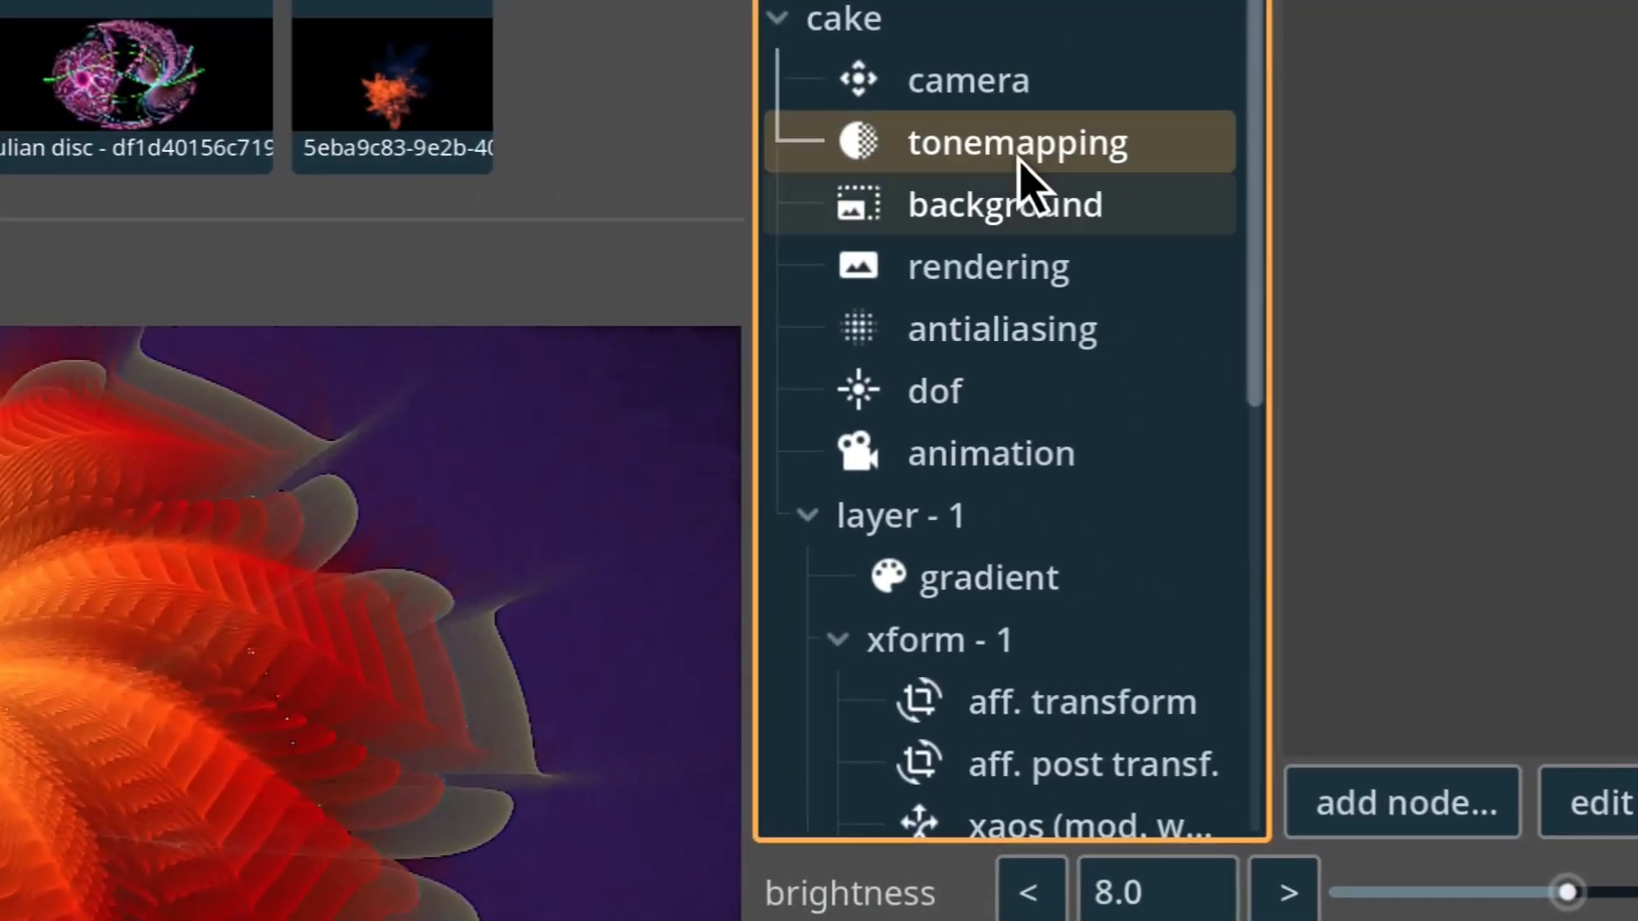
scroll(1186, 630, down, 5)
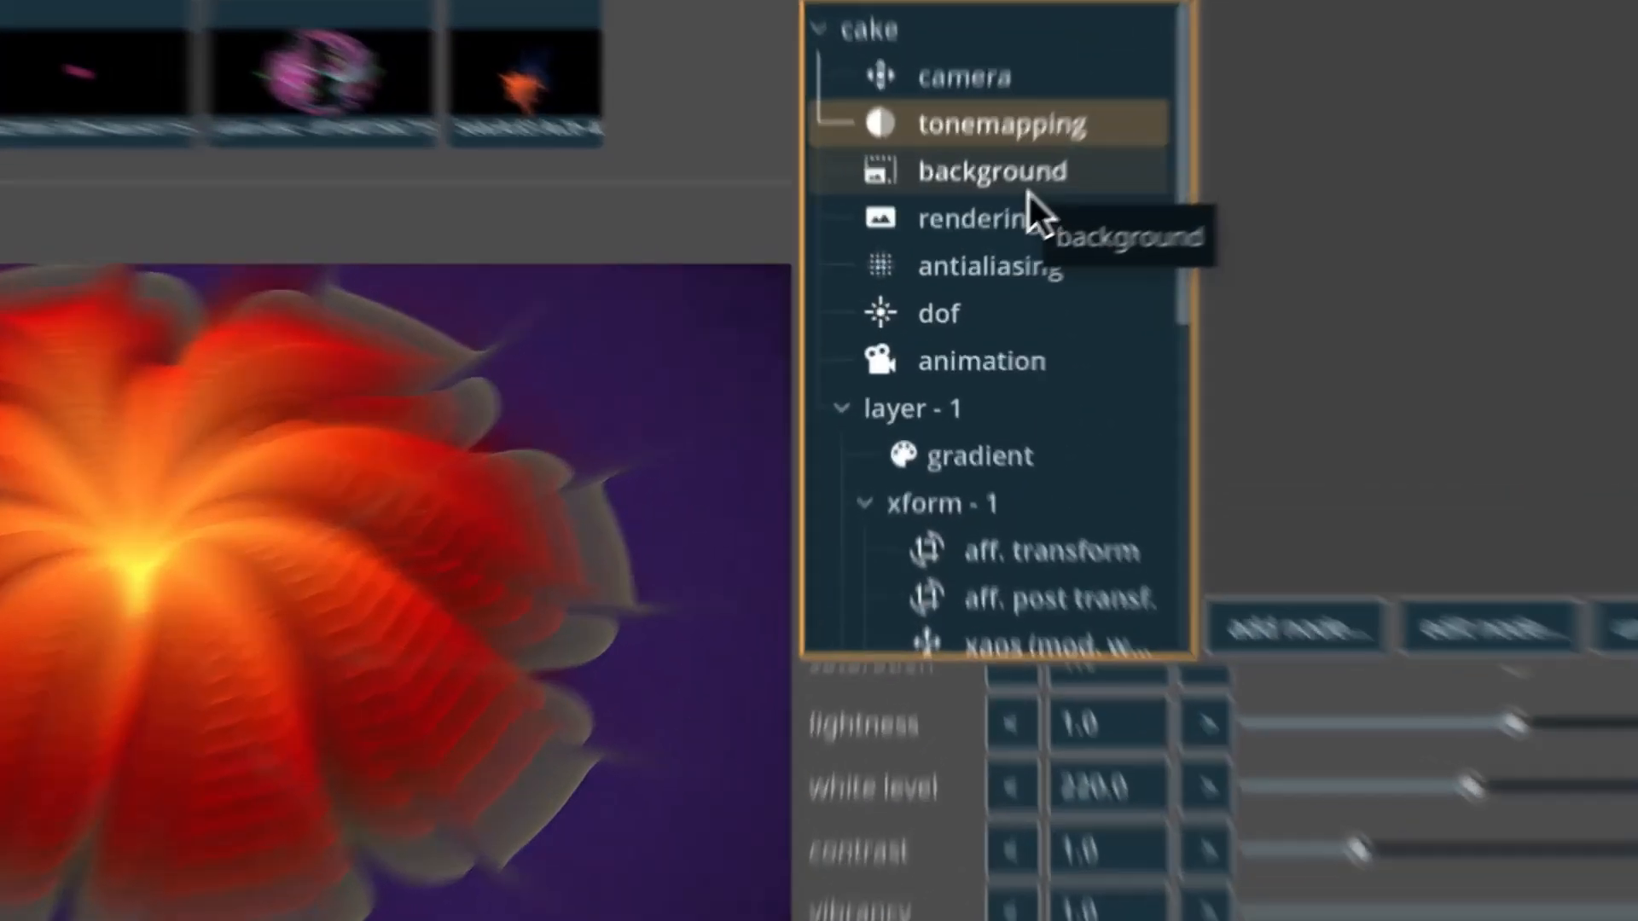
click(1027, 191)
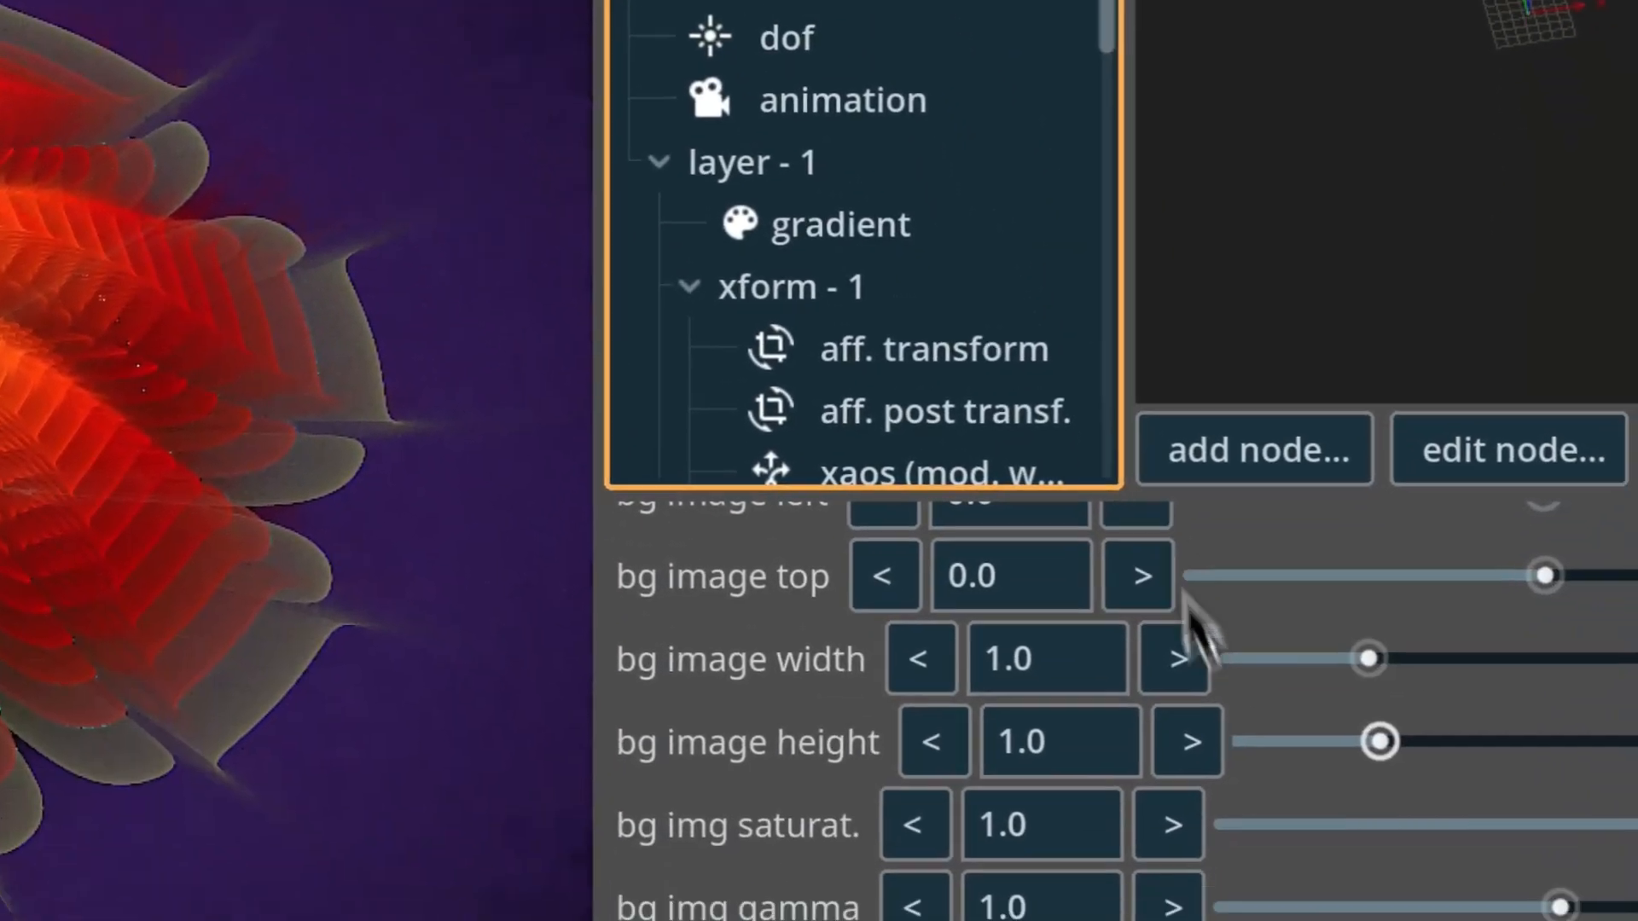
scroll(1246, 759, down, 3)
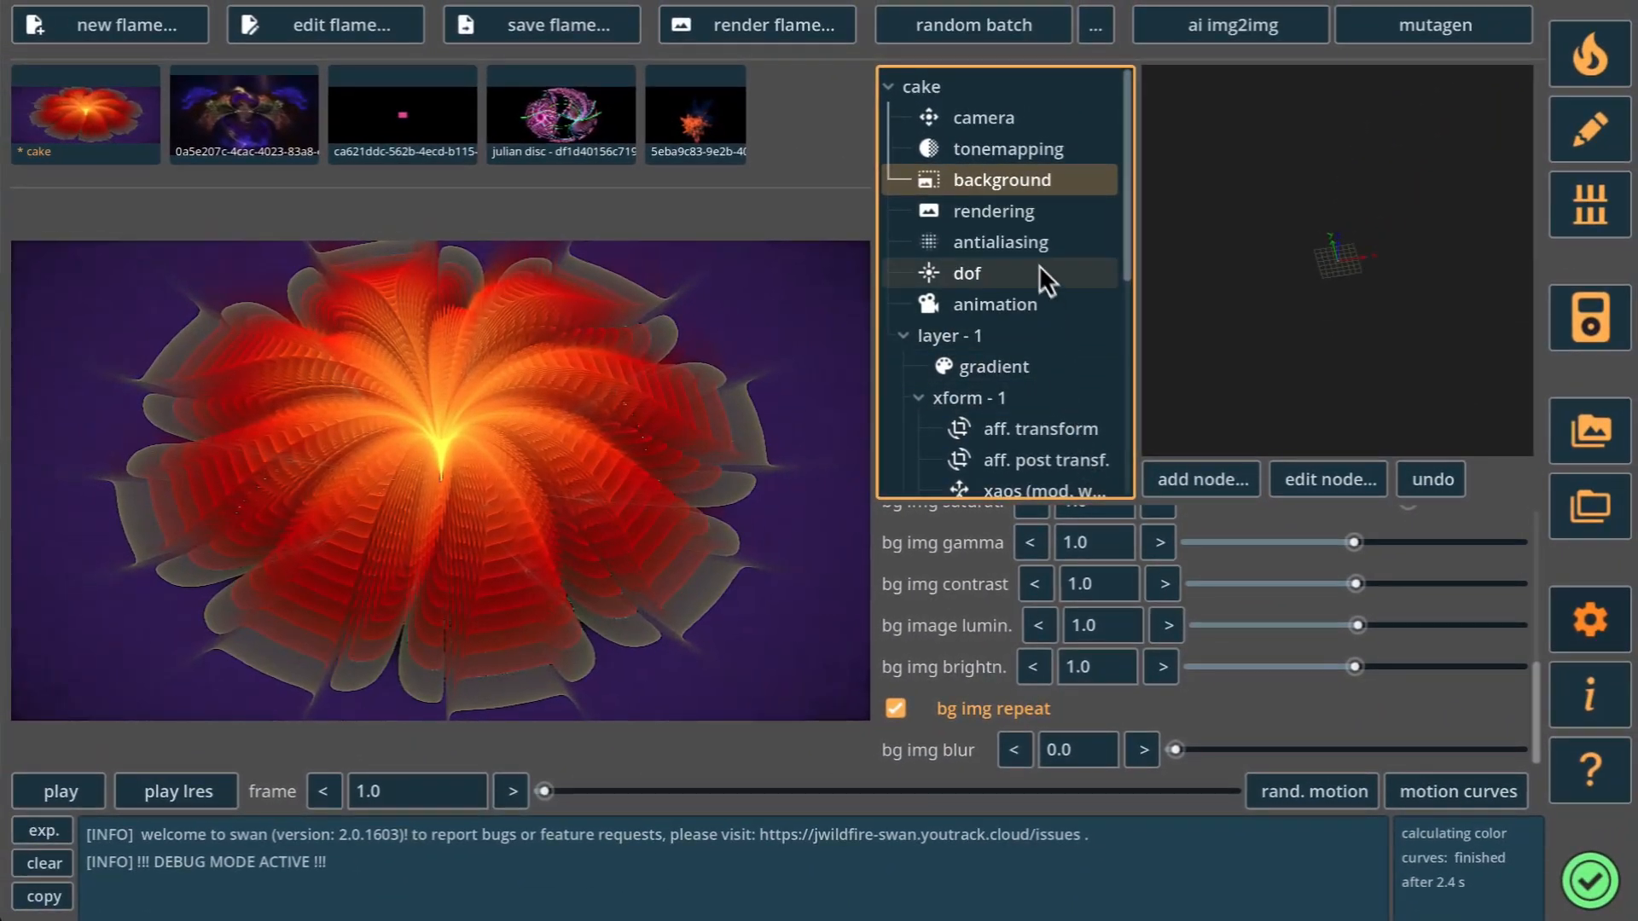
Try shifting the cake flame's camera centre x to -0.069 and undo the shift.
click(990, 122)
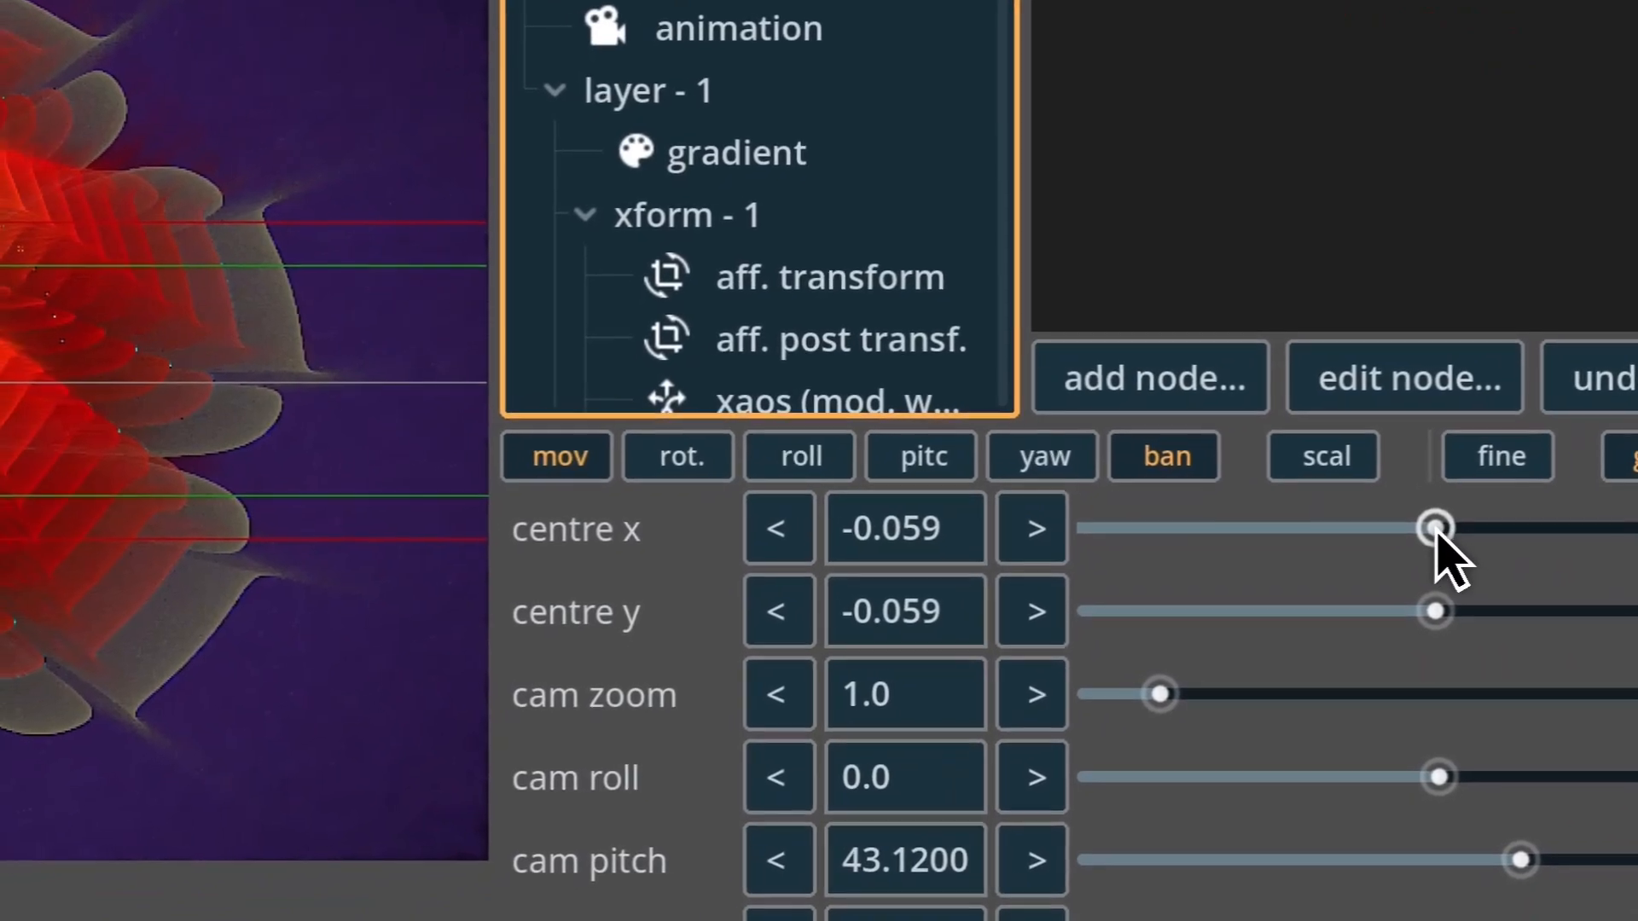
drag(1381, 542, 1465, 542)
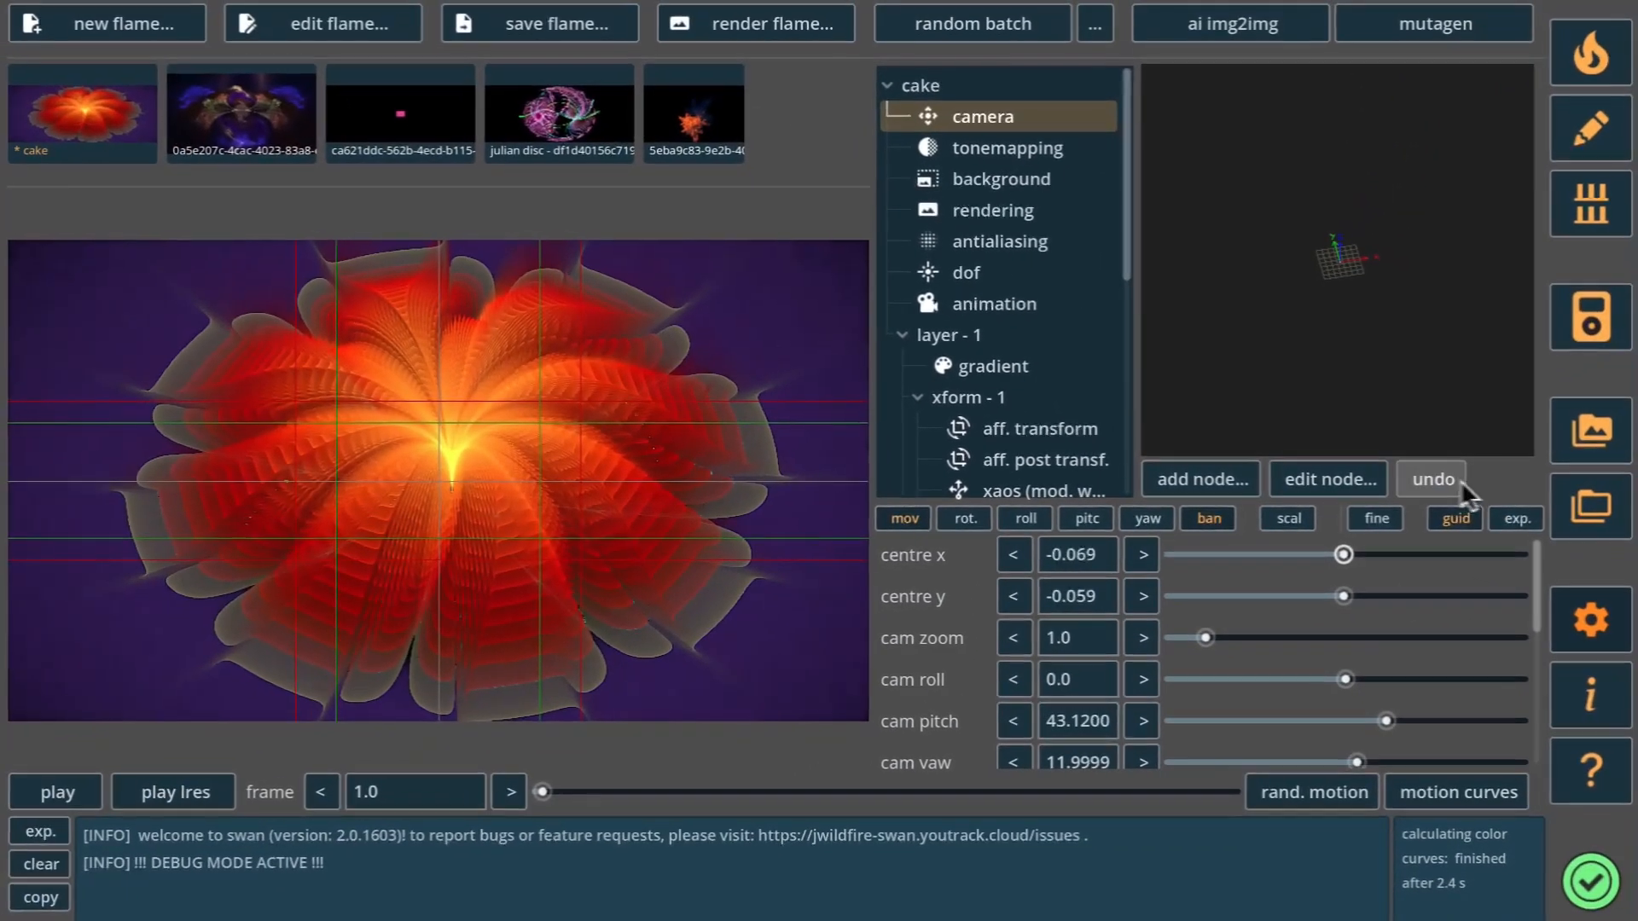
click(1425, 481)
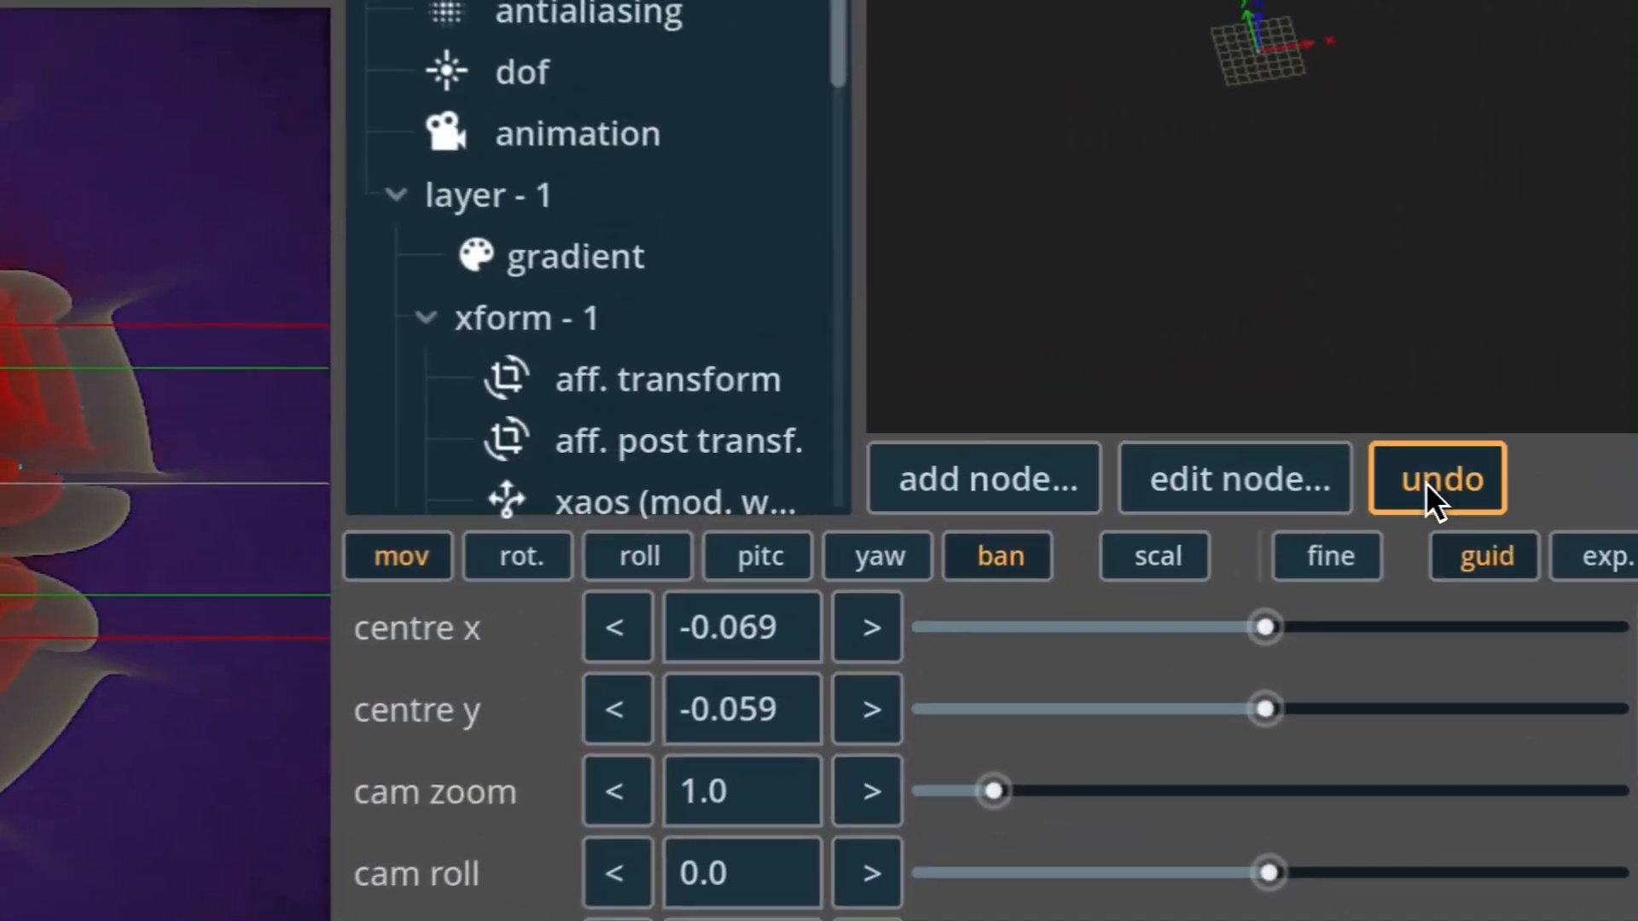
click(1426, 482)
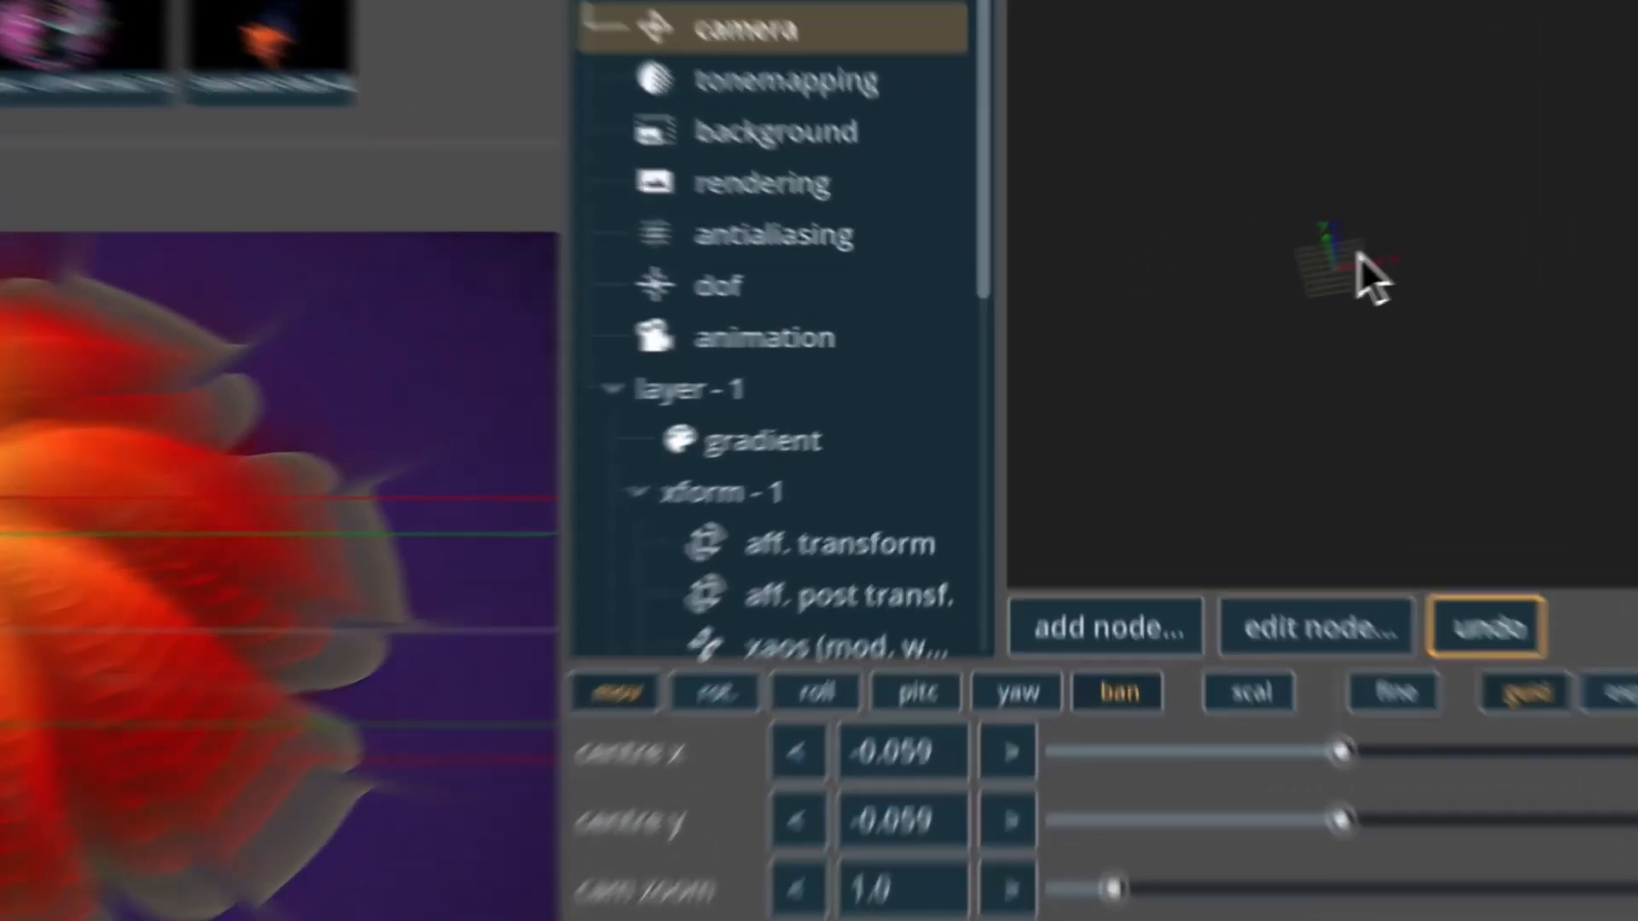
Move the camera centre to x -0.054 and y -0.036, and scale the view down to a cam zoom of 0.707.
drag(1356, 255, 1567, 60)
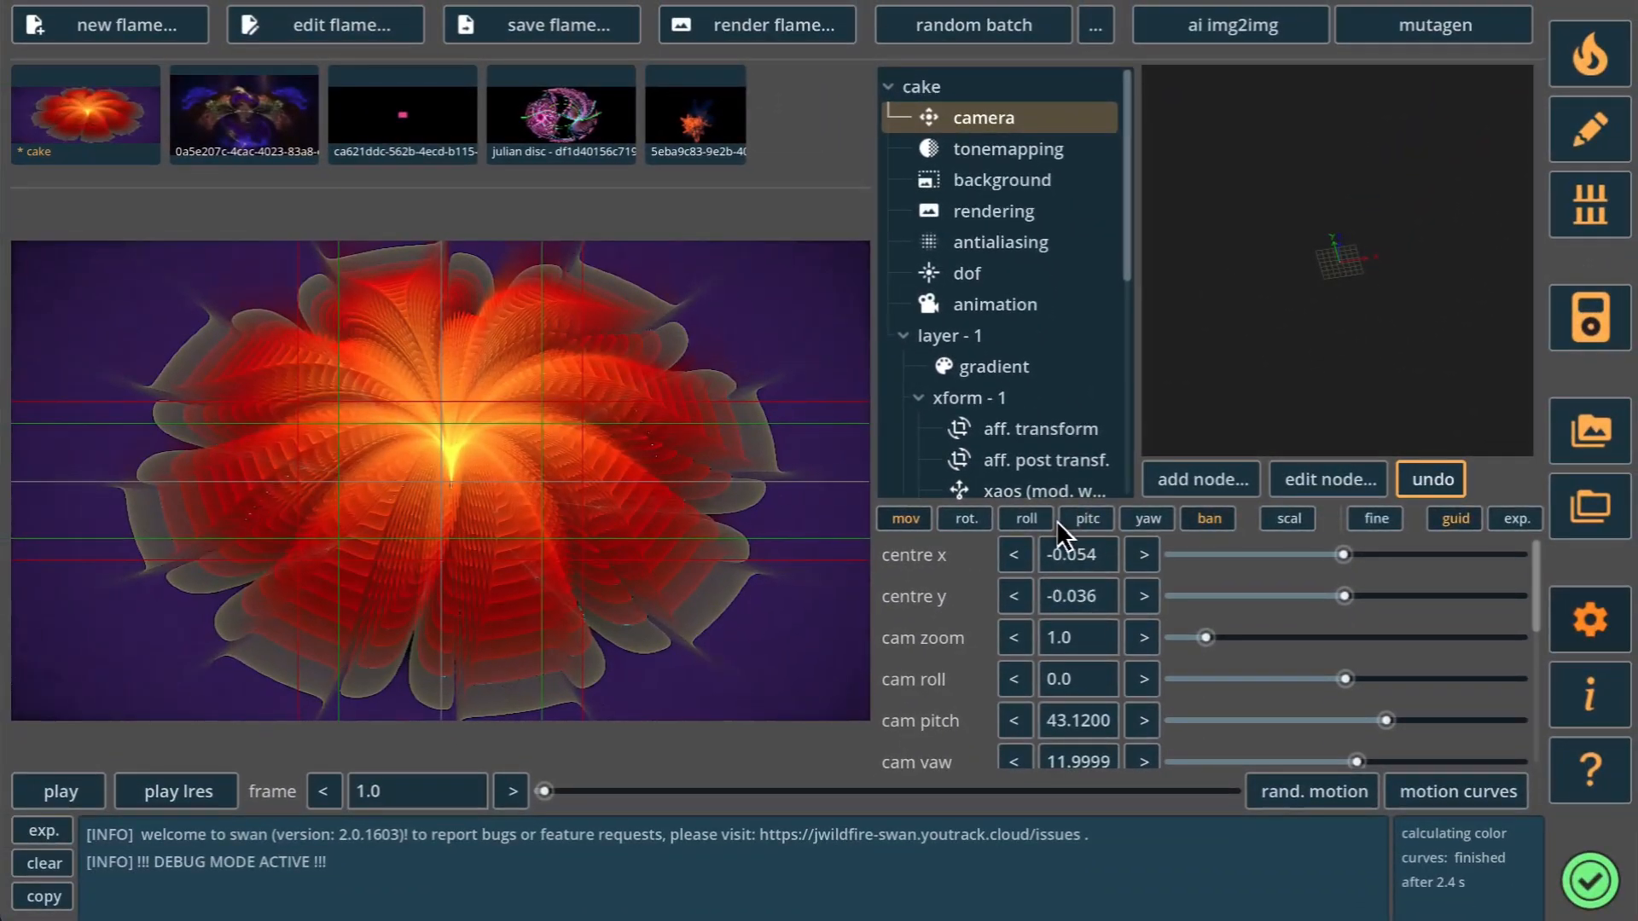
click(1289, 519)
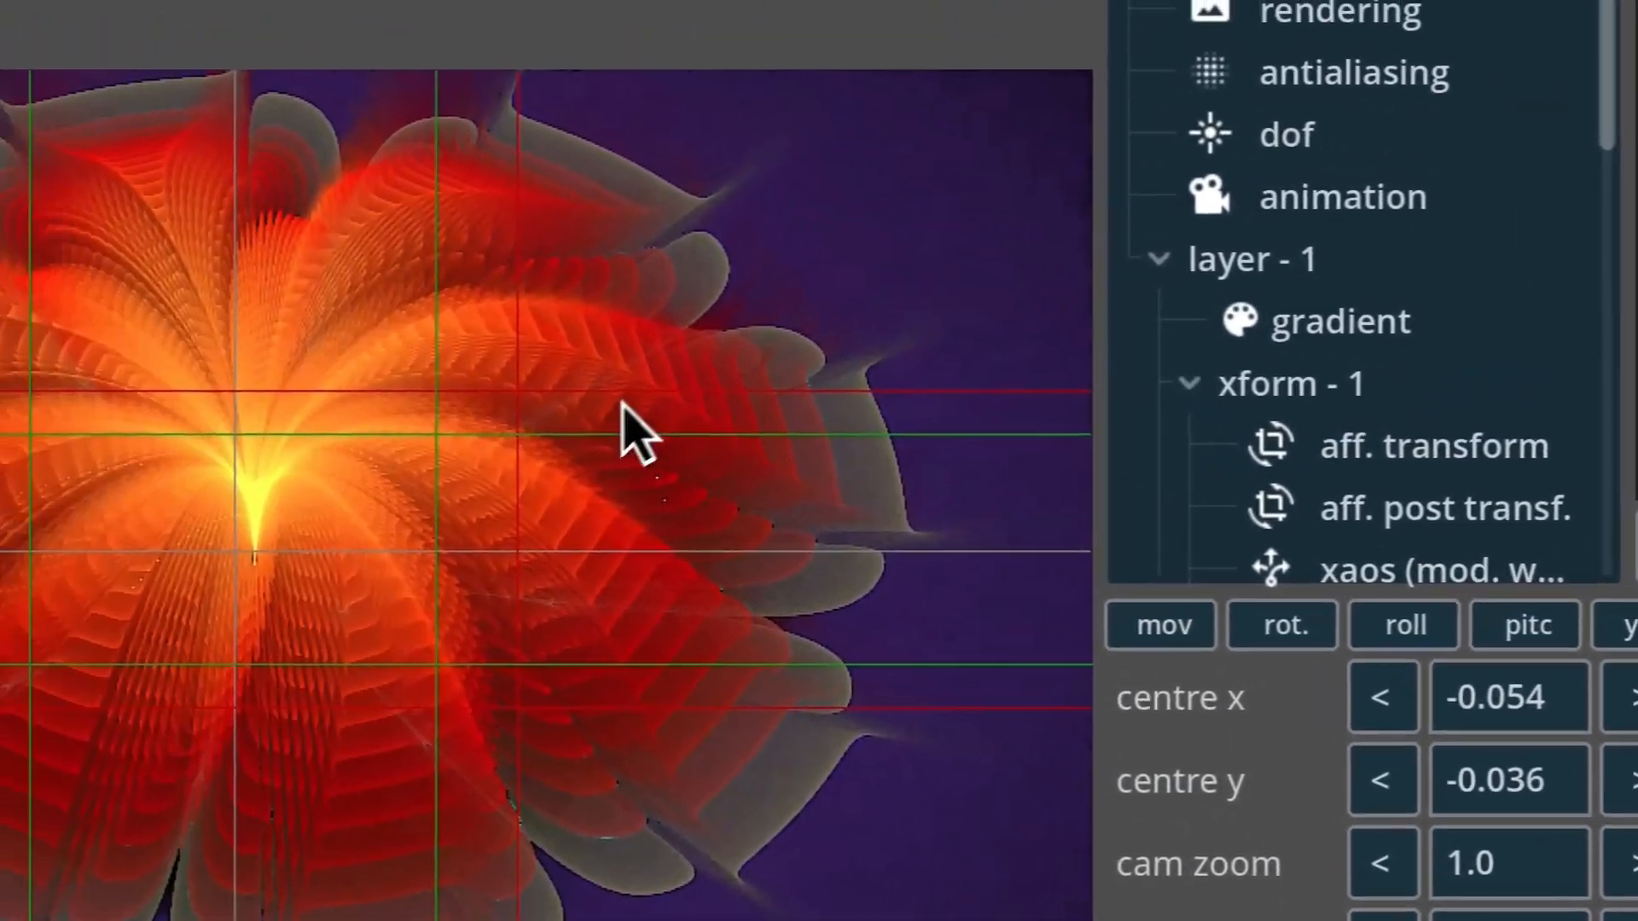
drag(636, 405, 331, 544)
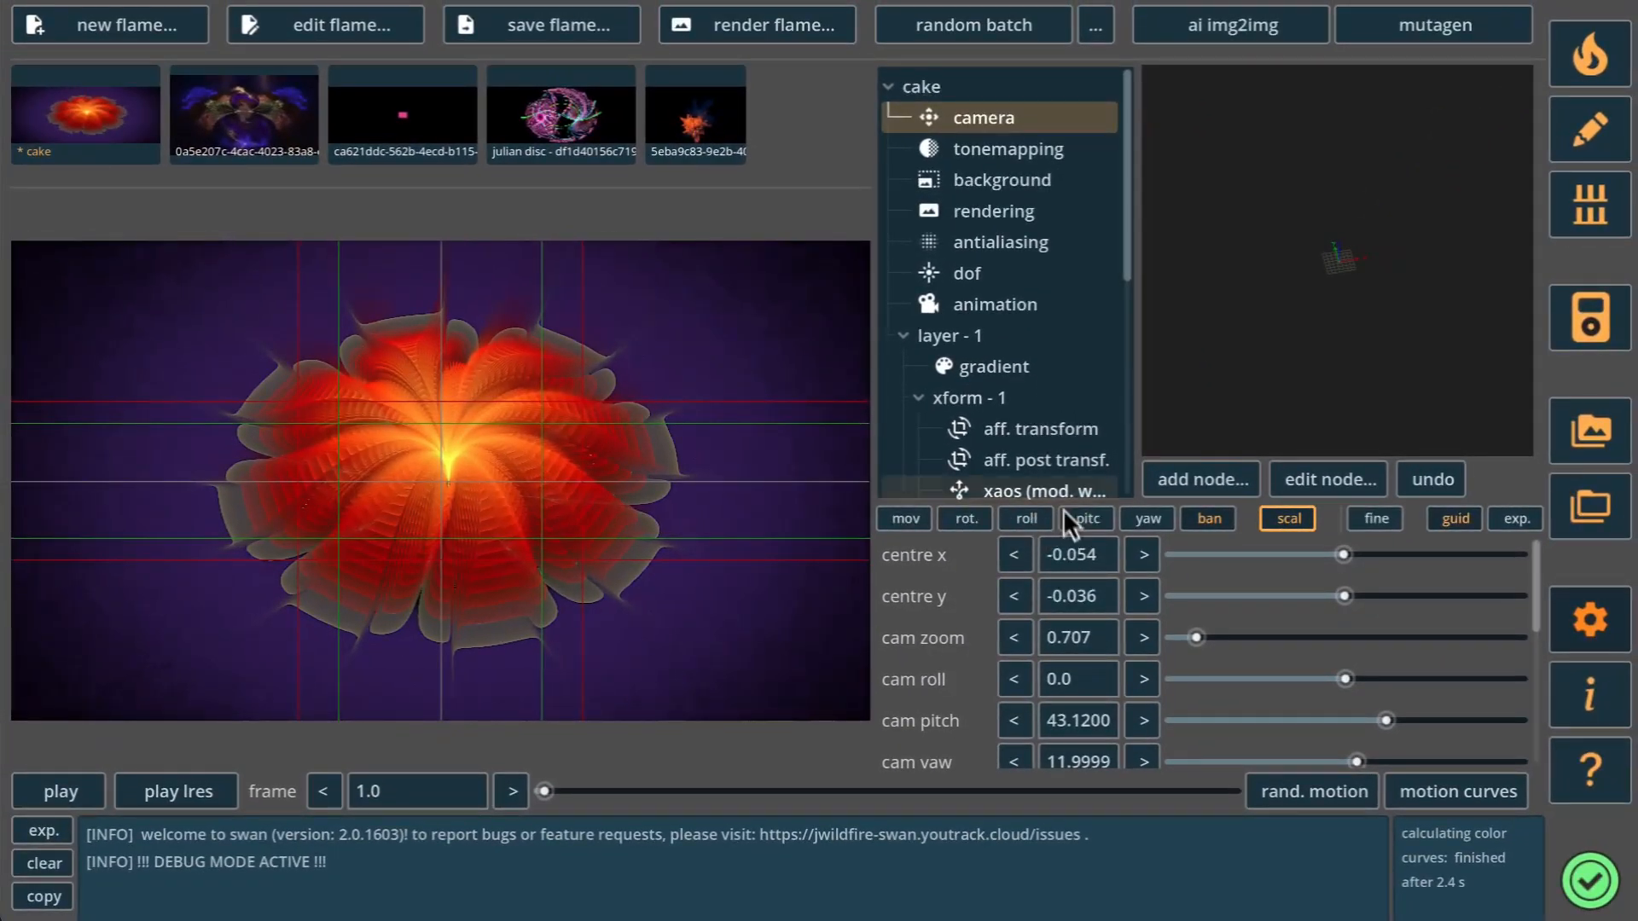
Try randomly generated gradients on layer - 1 and undo them.
click(983, 340)
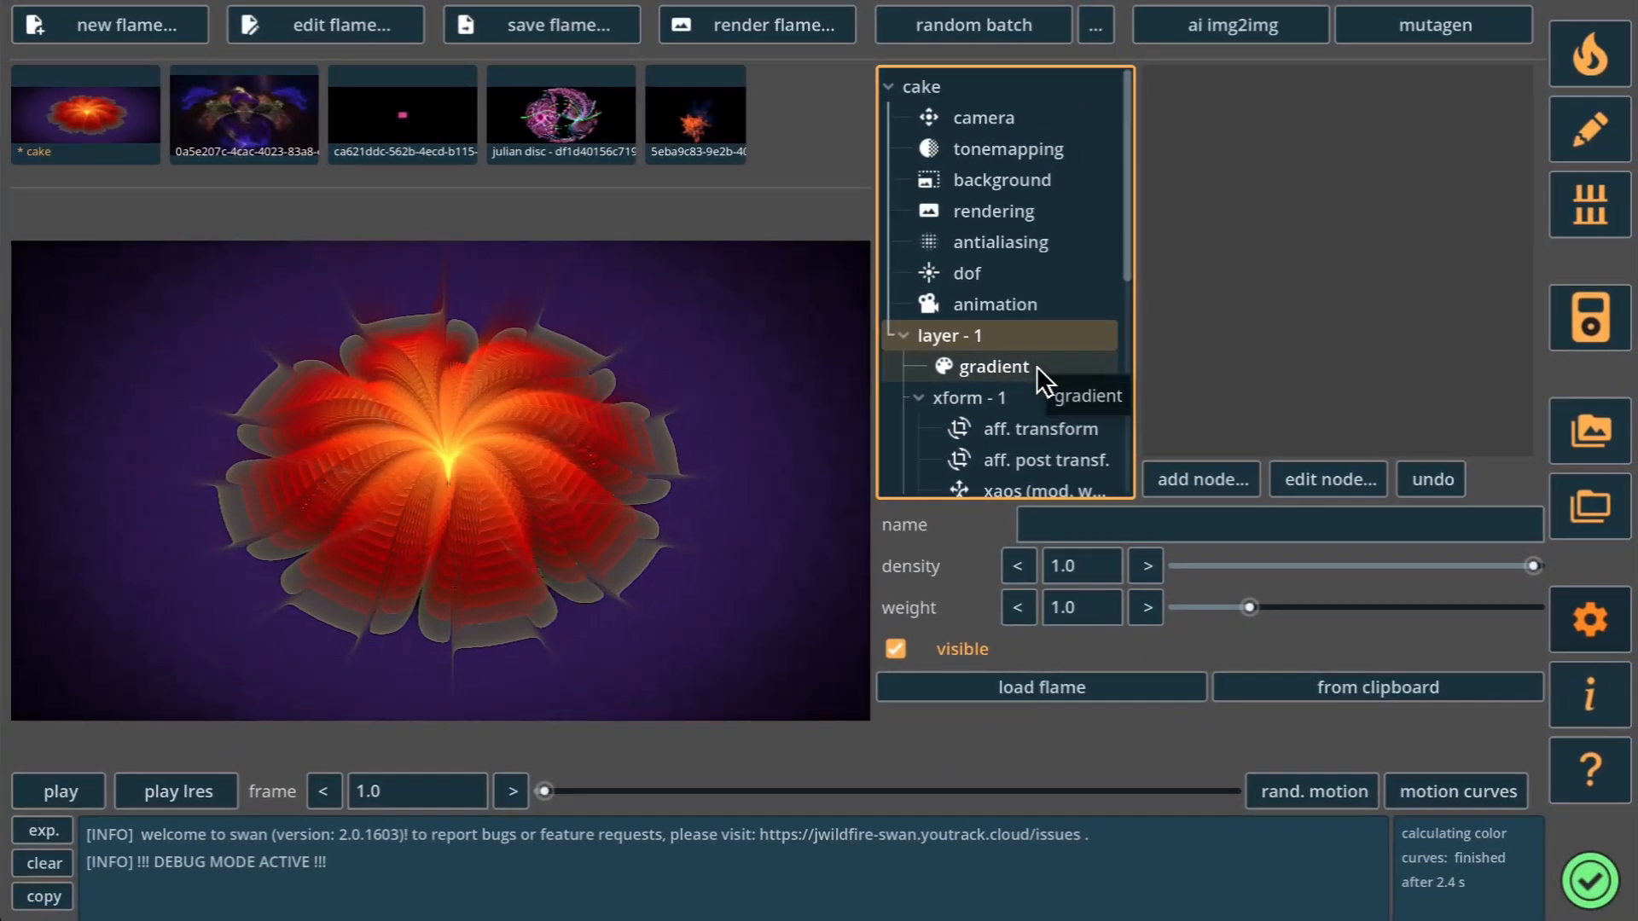
click(1036, 366)
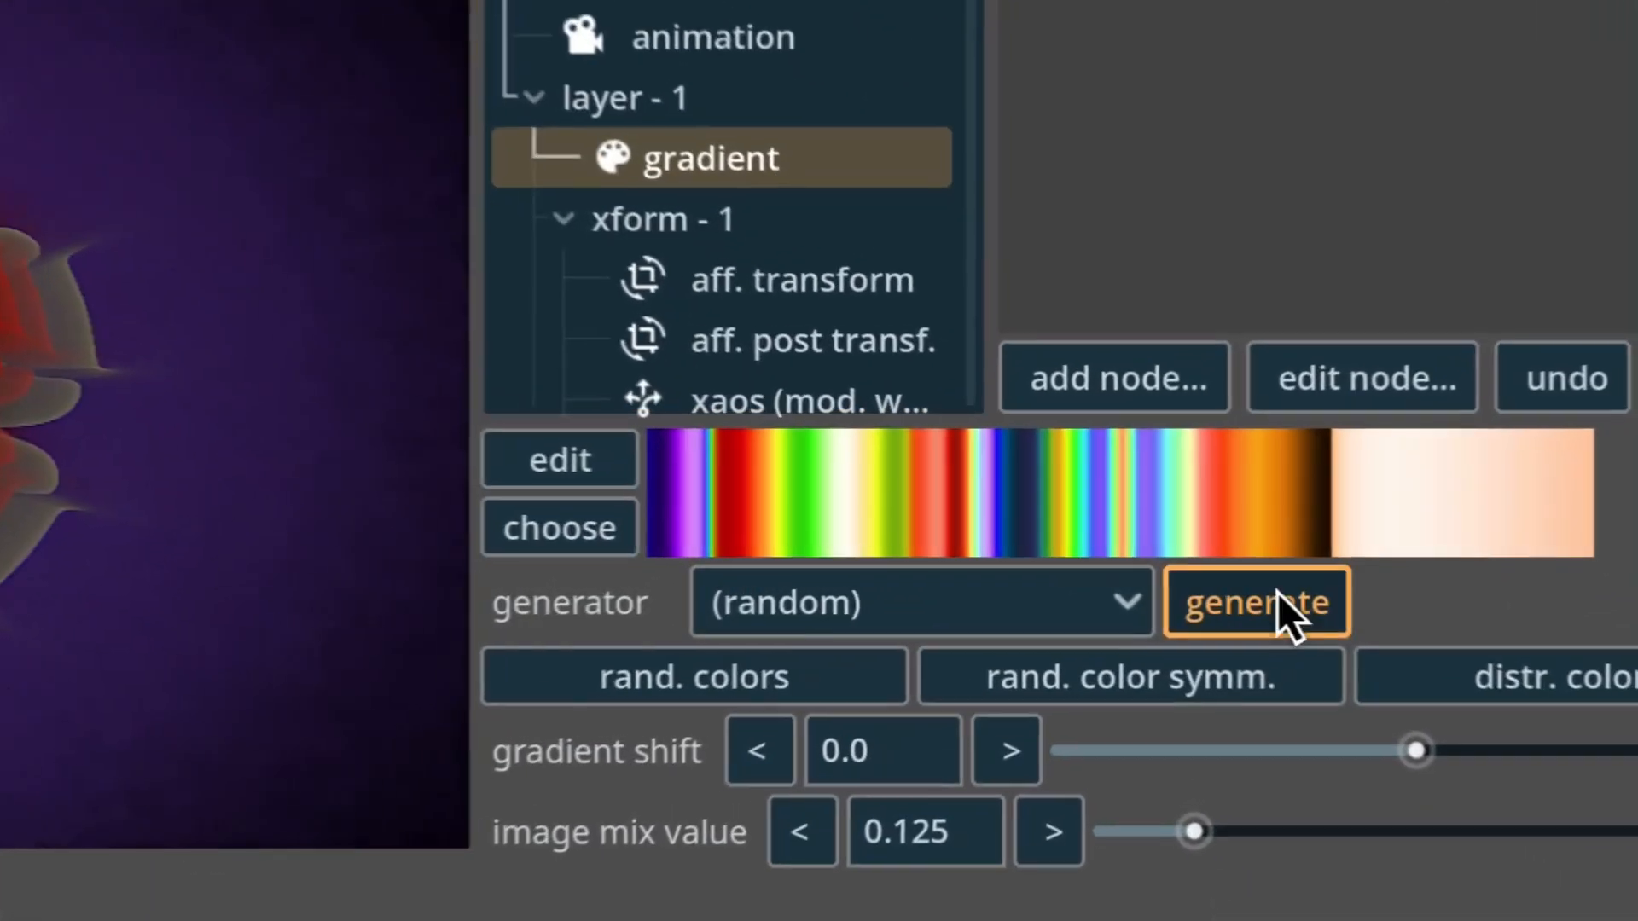
click(1280, 593)
click(1281, 592)
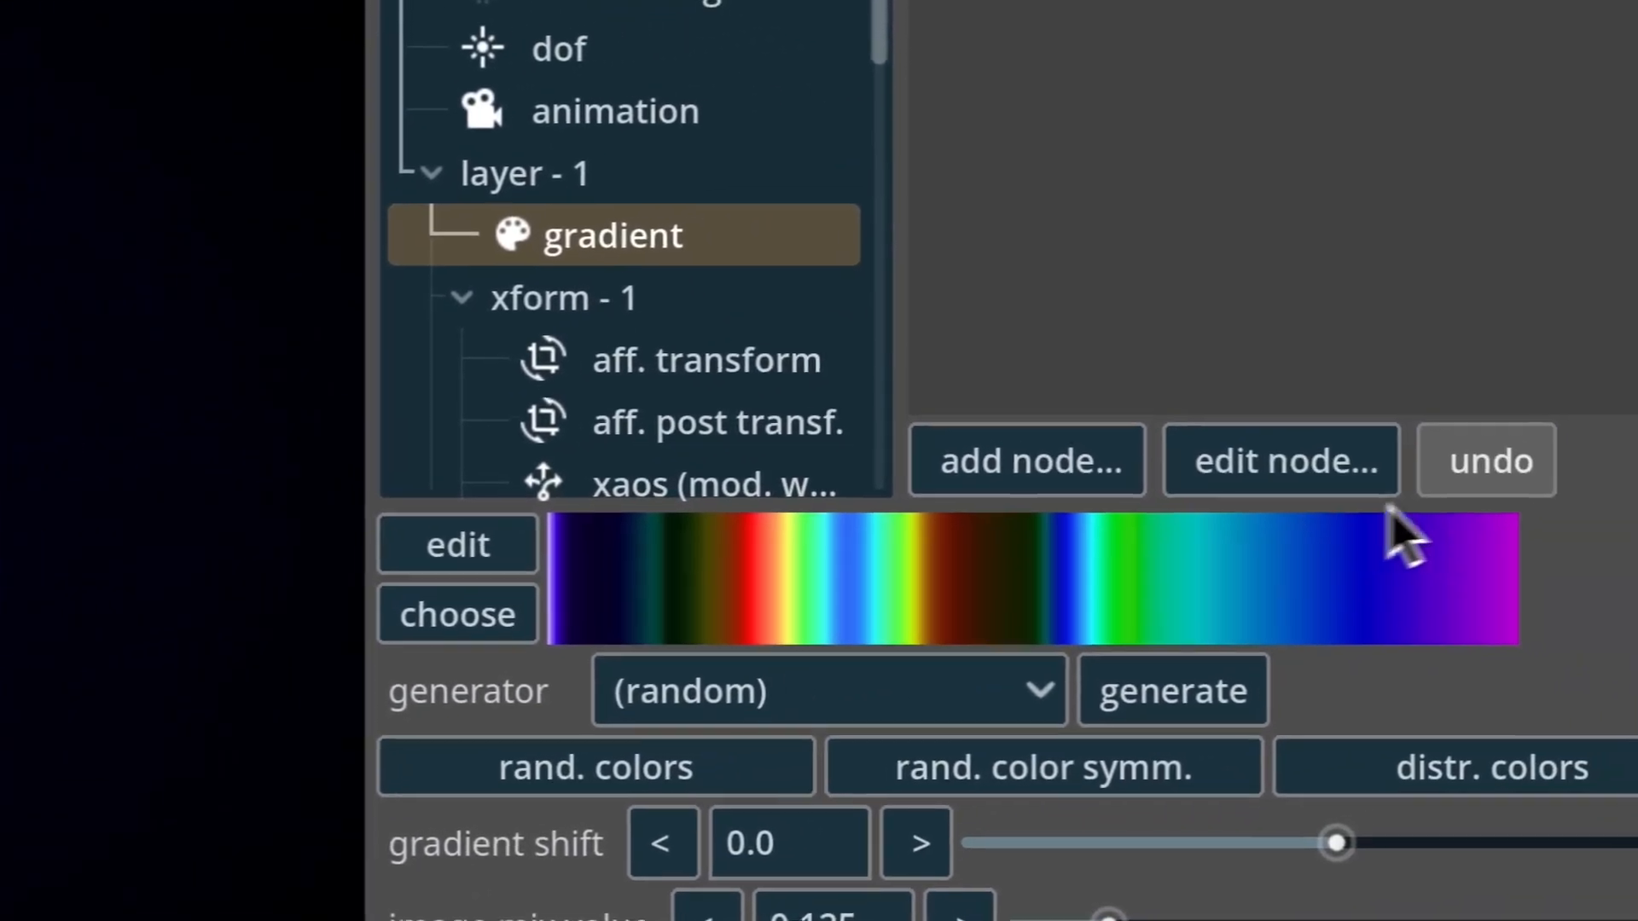
click(1549, 400)
click(1372, 510)
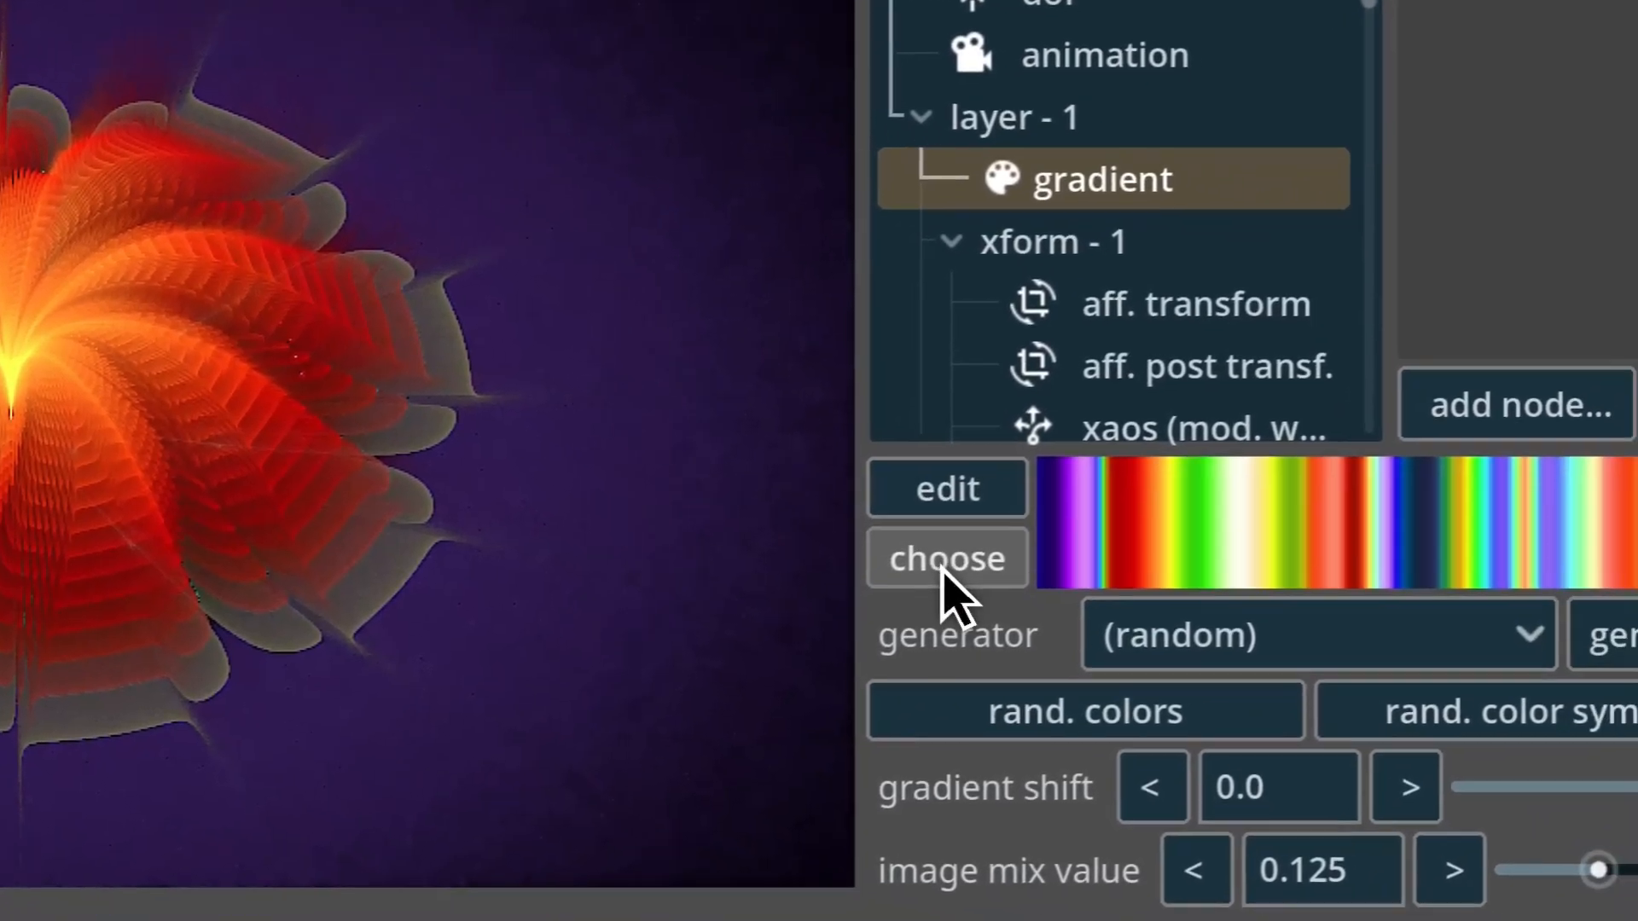
Replace the layer's gradient with the first 4zebbo gradient from the map_1 built-in examples.
click(1016, 598)
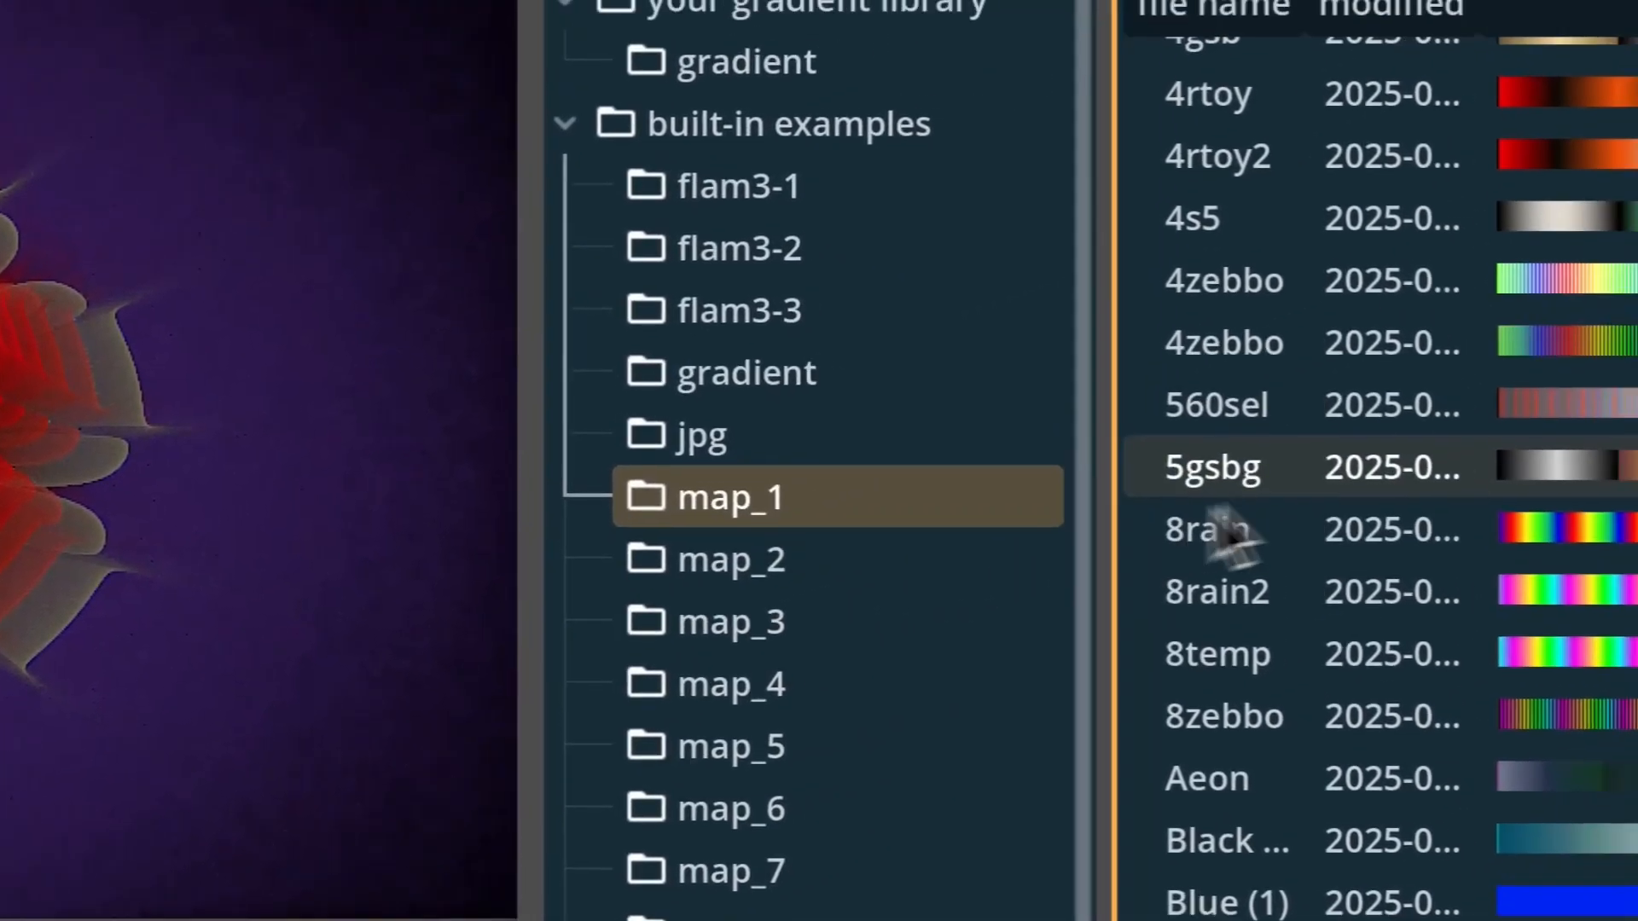
click(1596, 462)
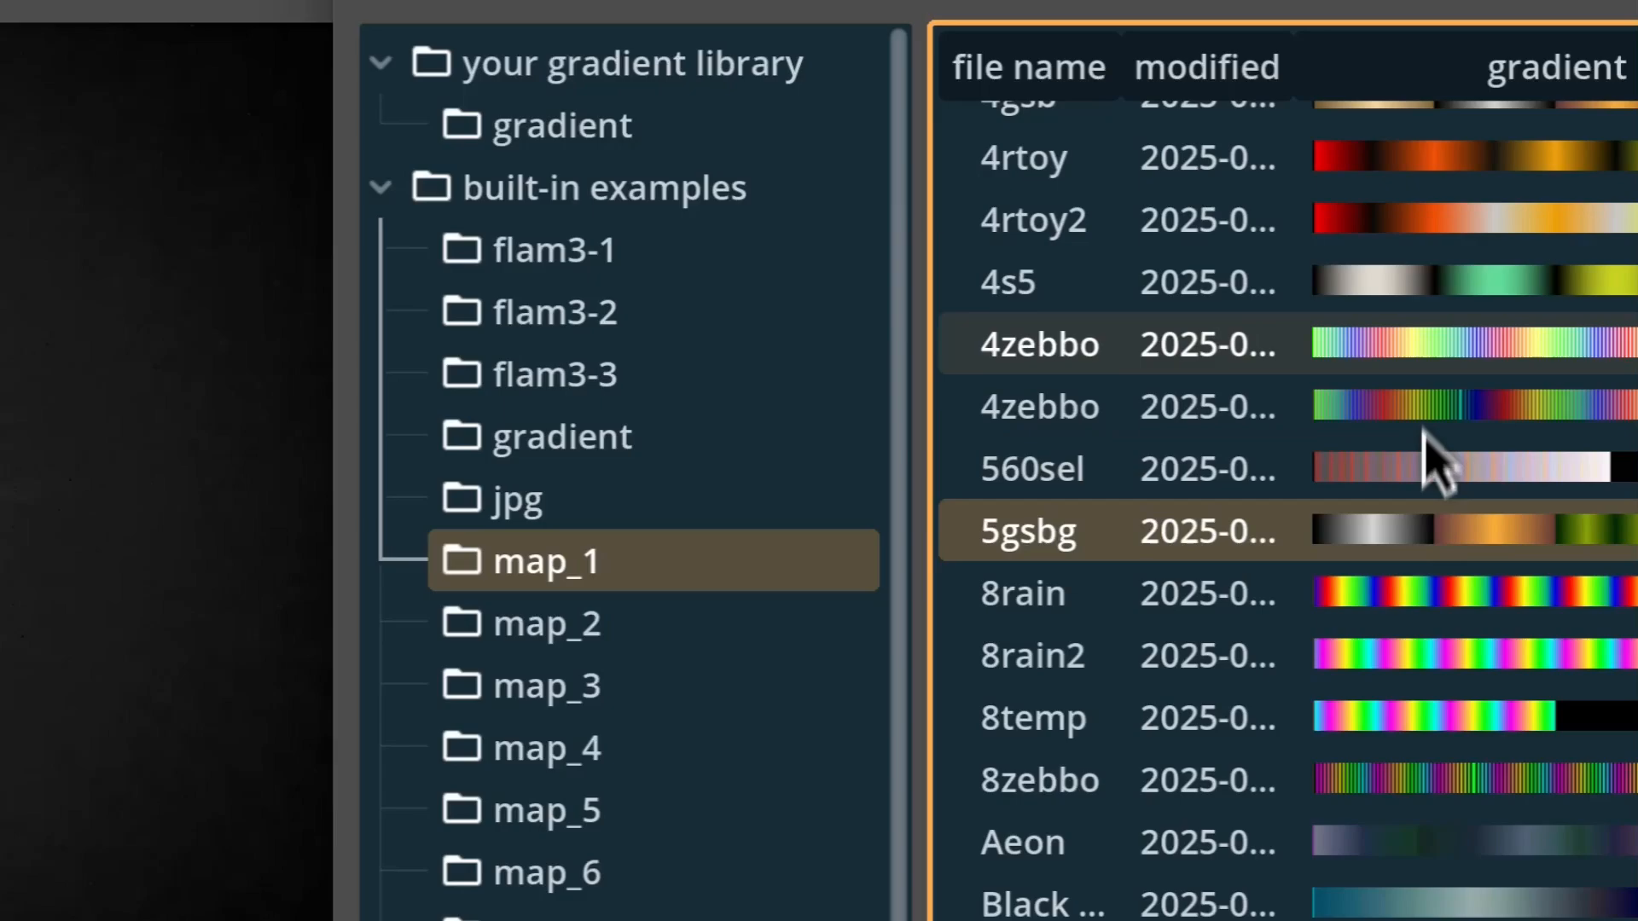
click(1440, 346)
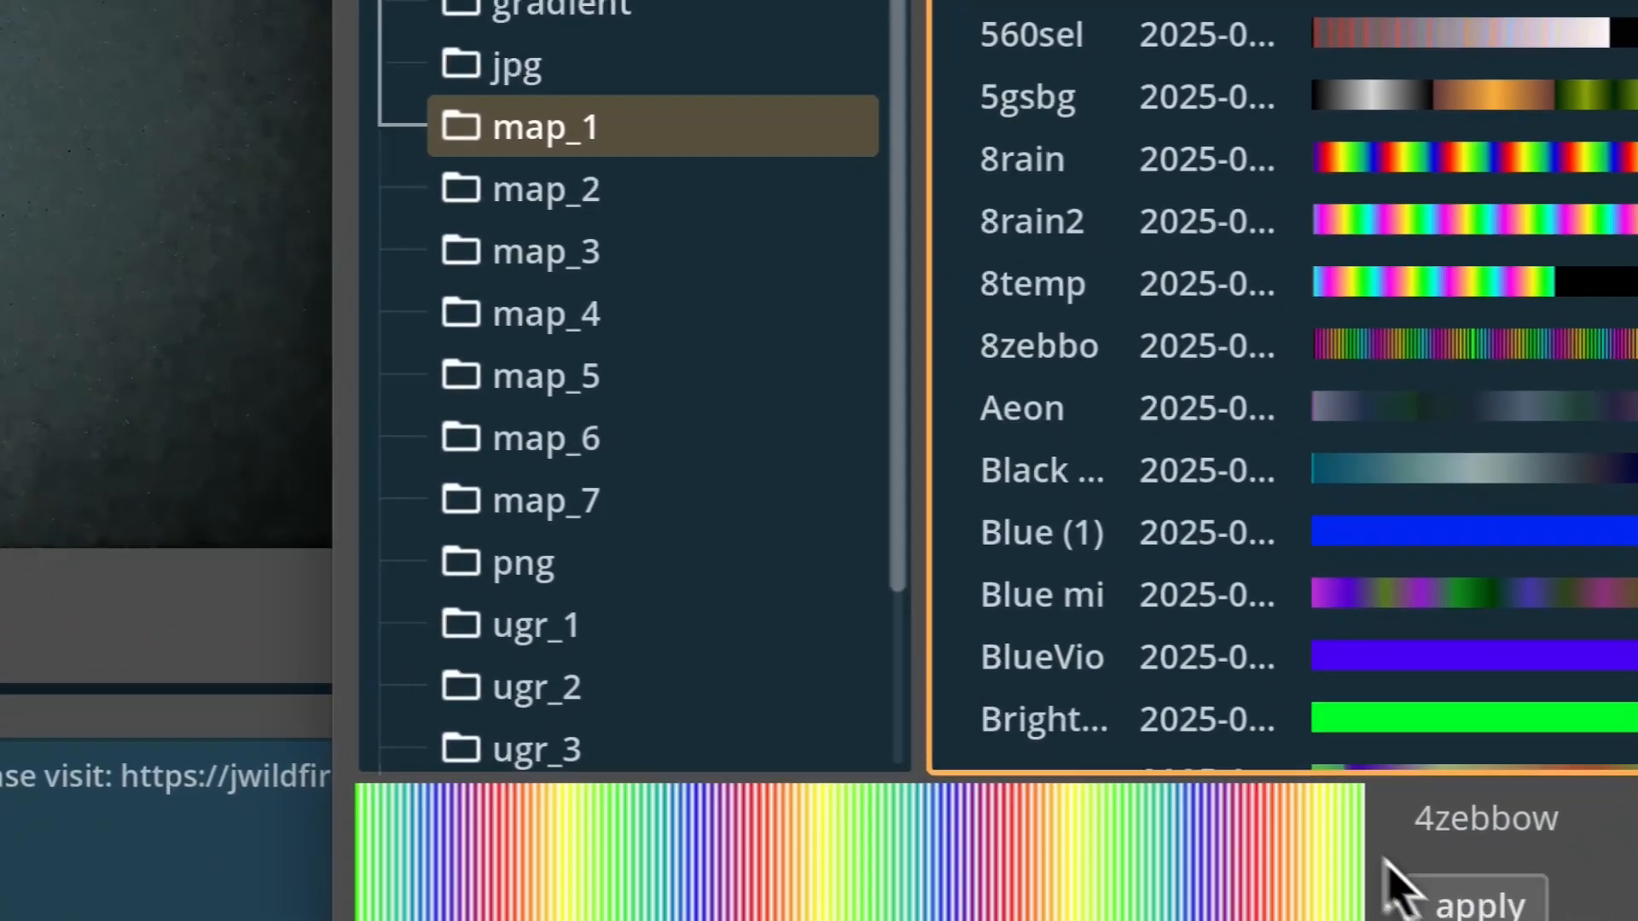
click(1416, 897)
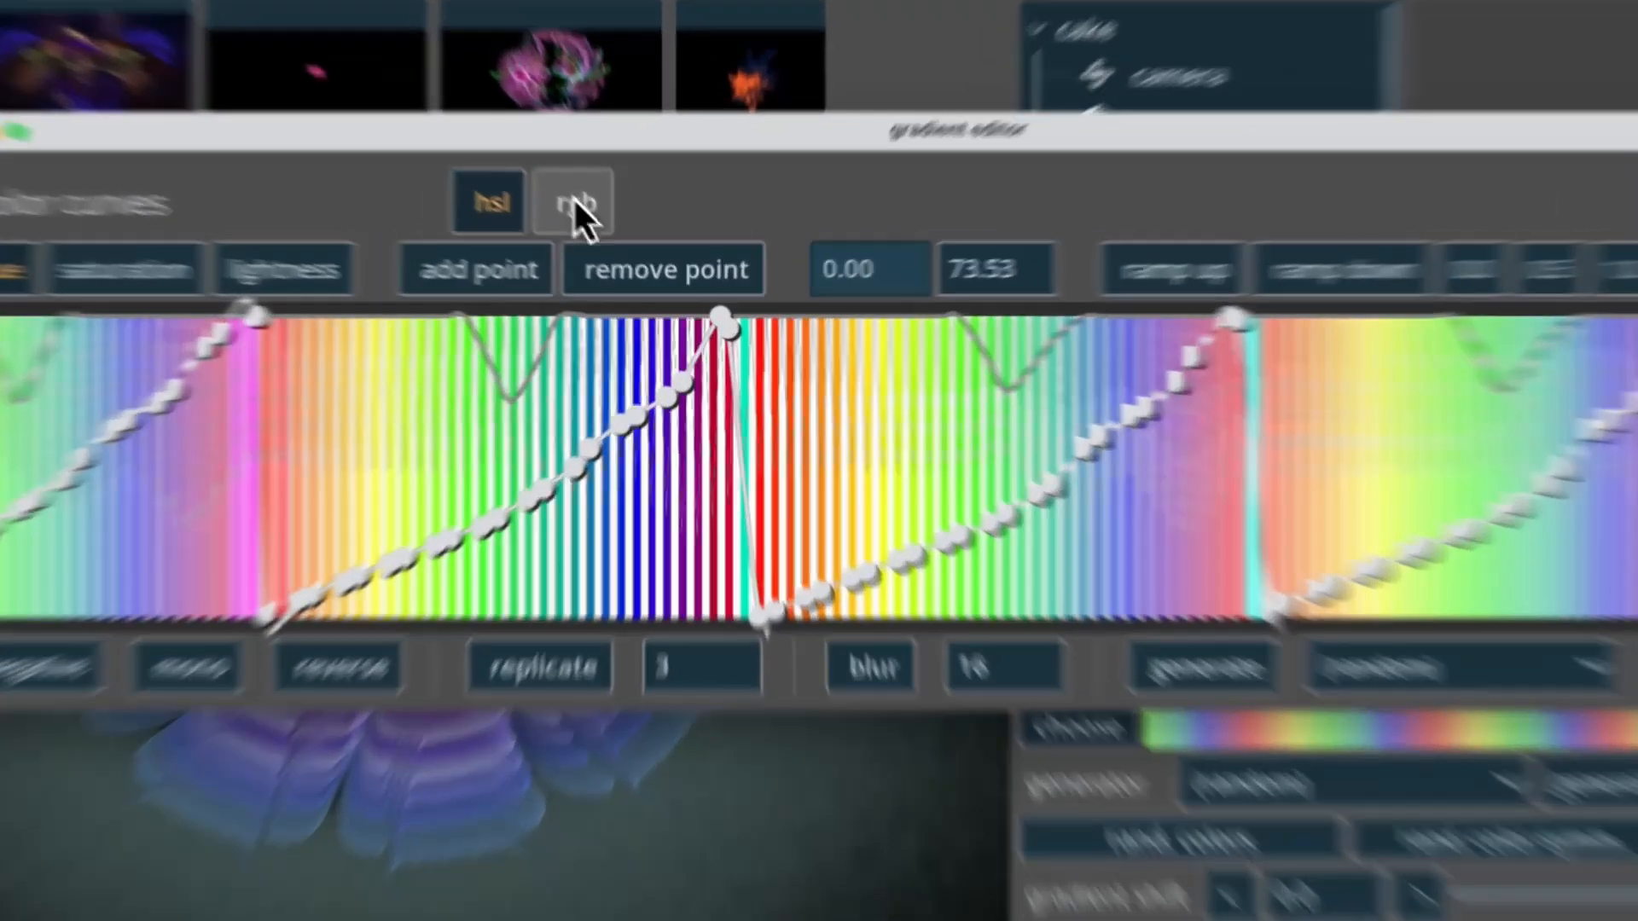
Switch the gradient editor's color curves to rgb and apply the gradient.
click(577, 205)
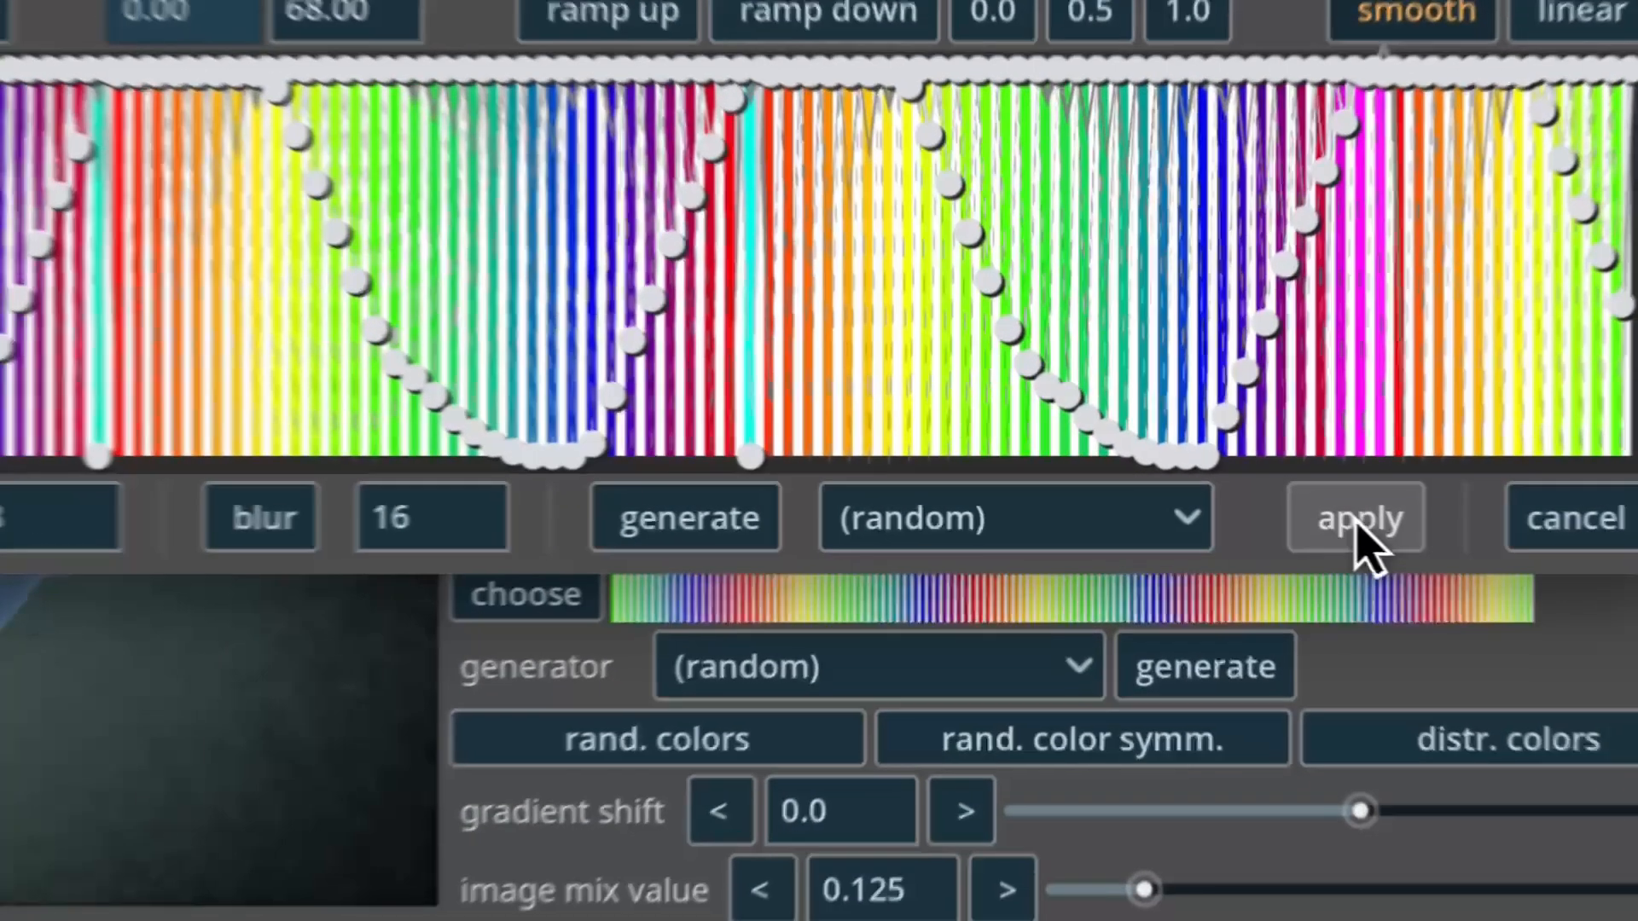
click(1353, 515)
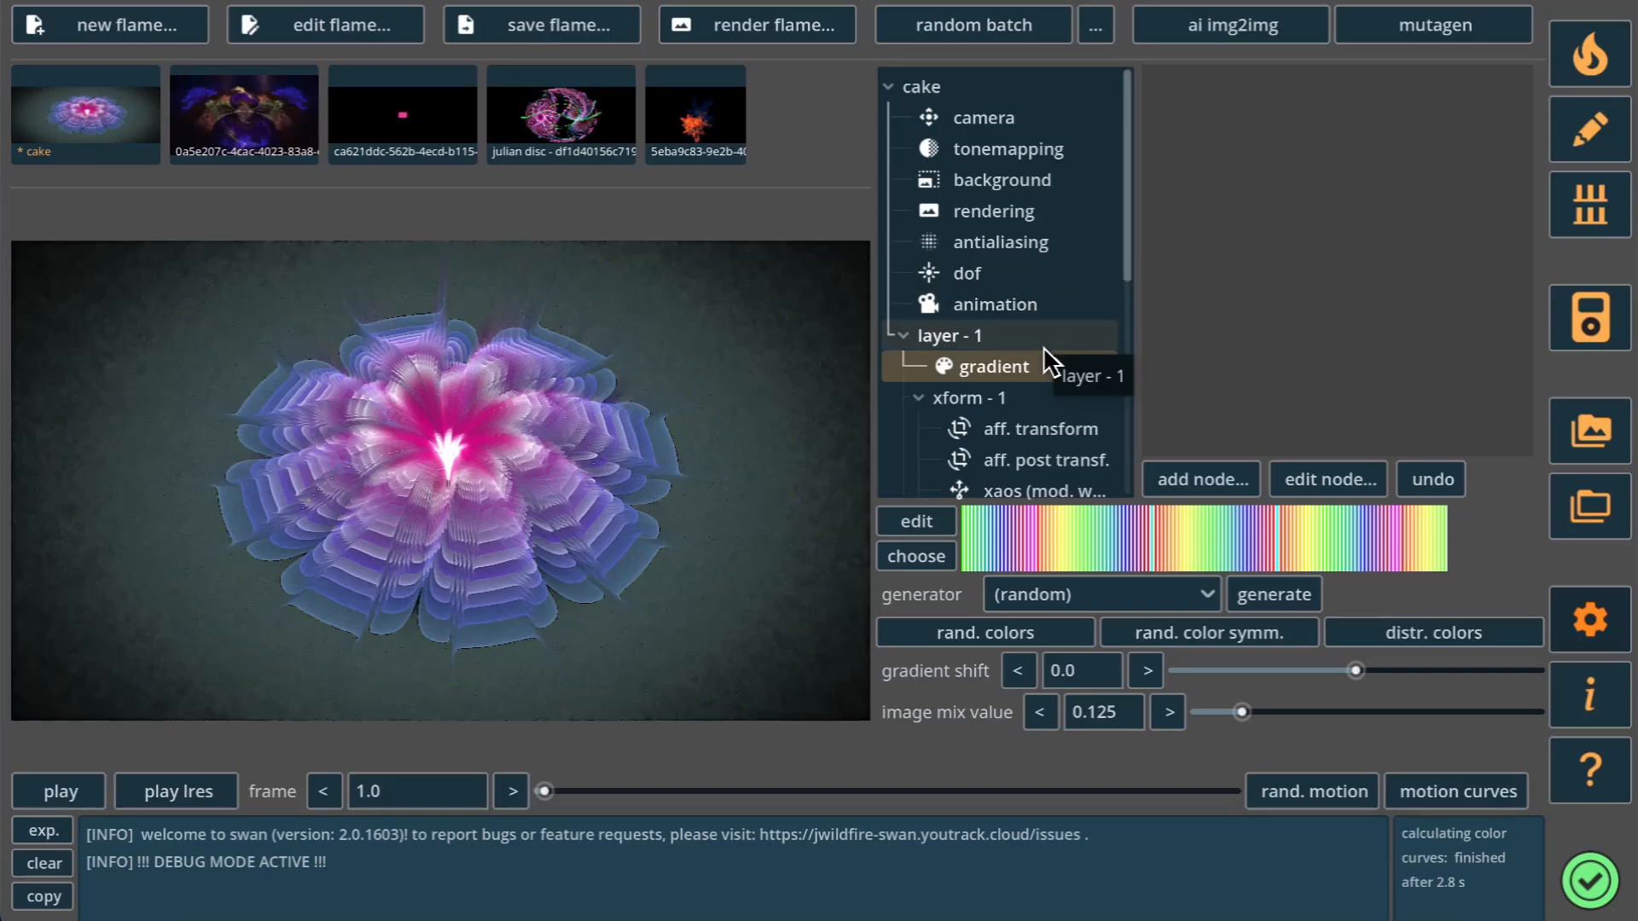
Examine the node structure of layer - 1 and the properties of the layer, xform - 1 and xform - 2.
scroll(1042, 347, down, 3)
scroll(1043, 346, up, 2)
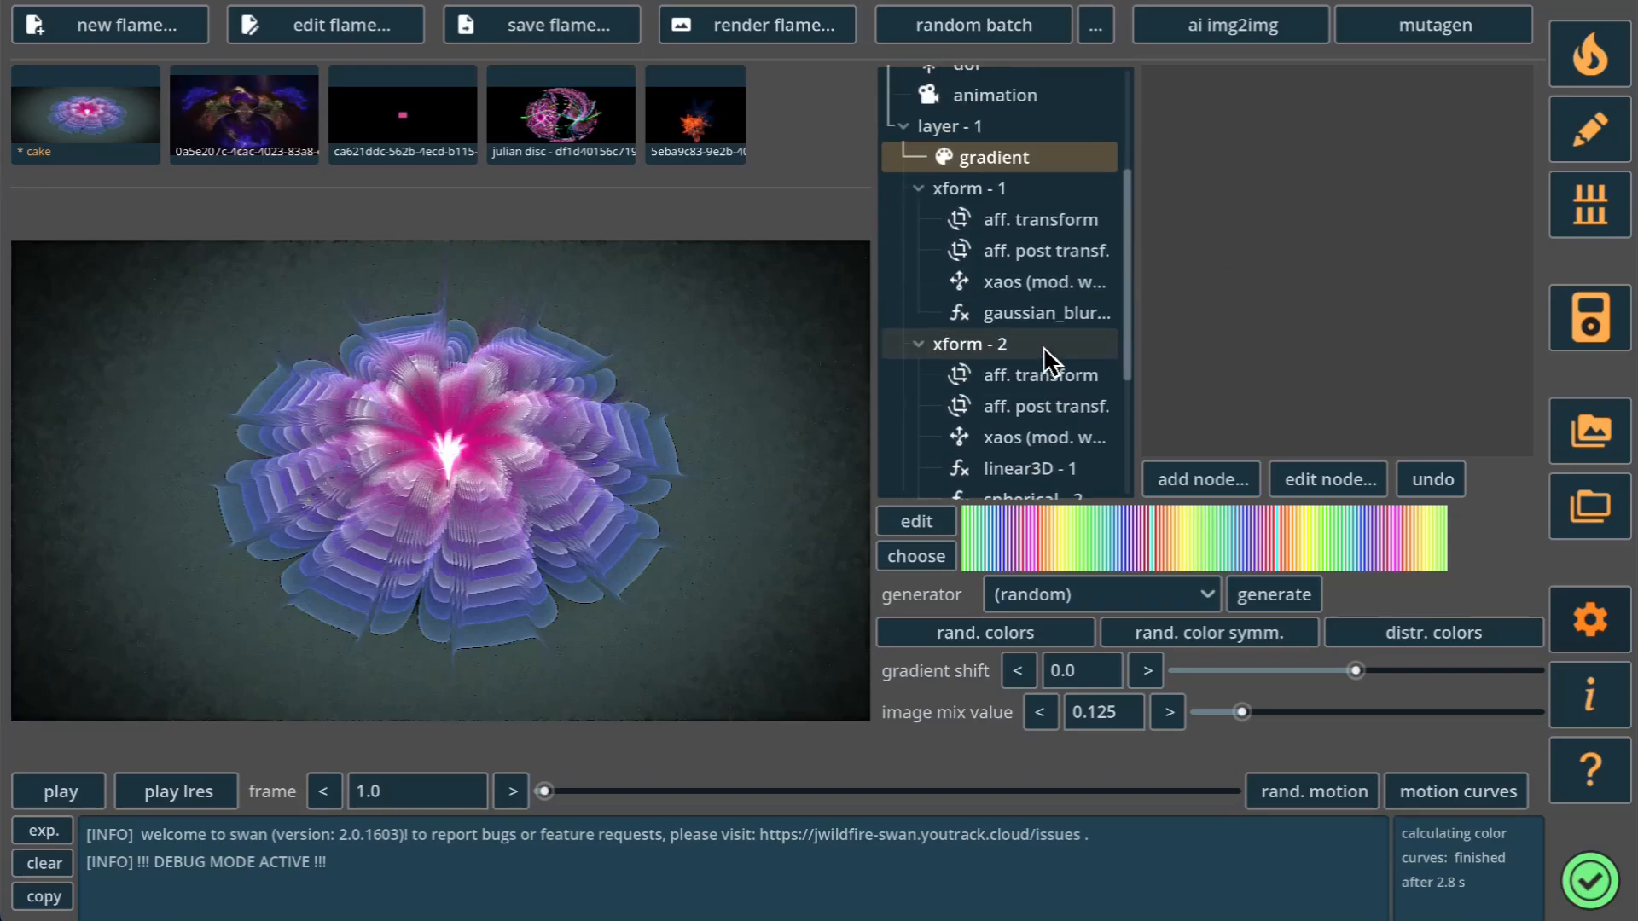
click(988, 208)
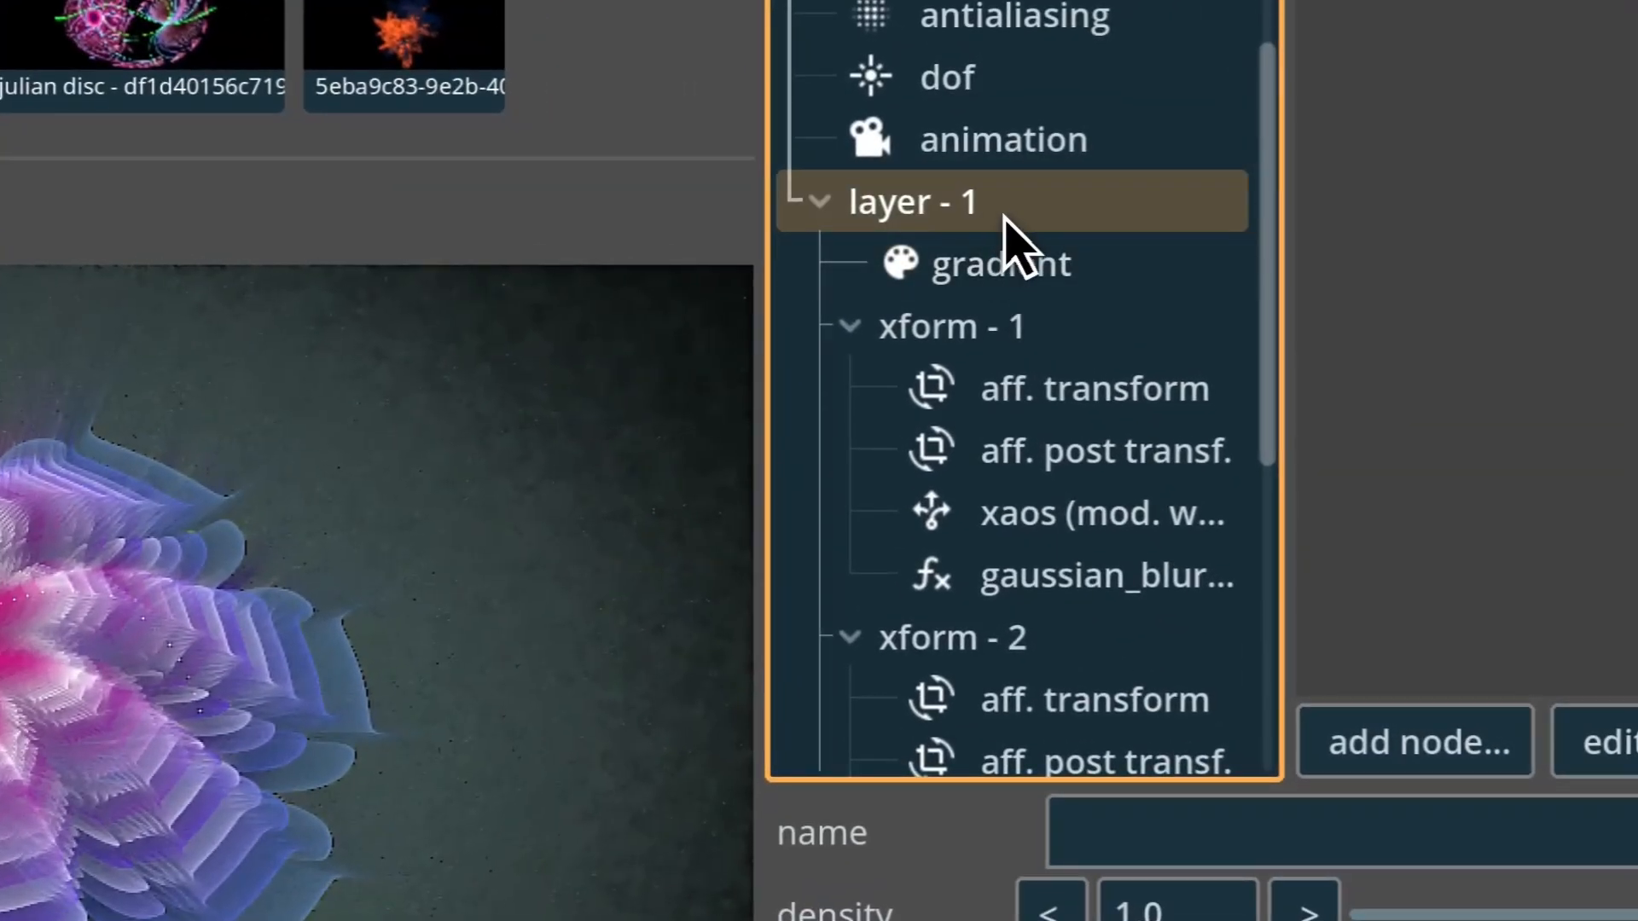
click(1020, 340)
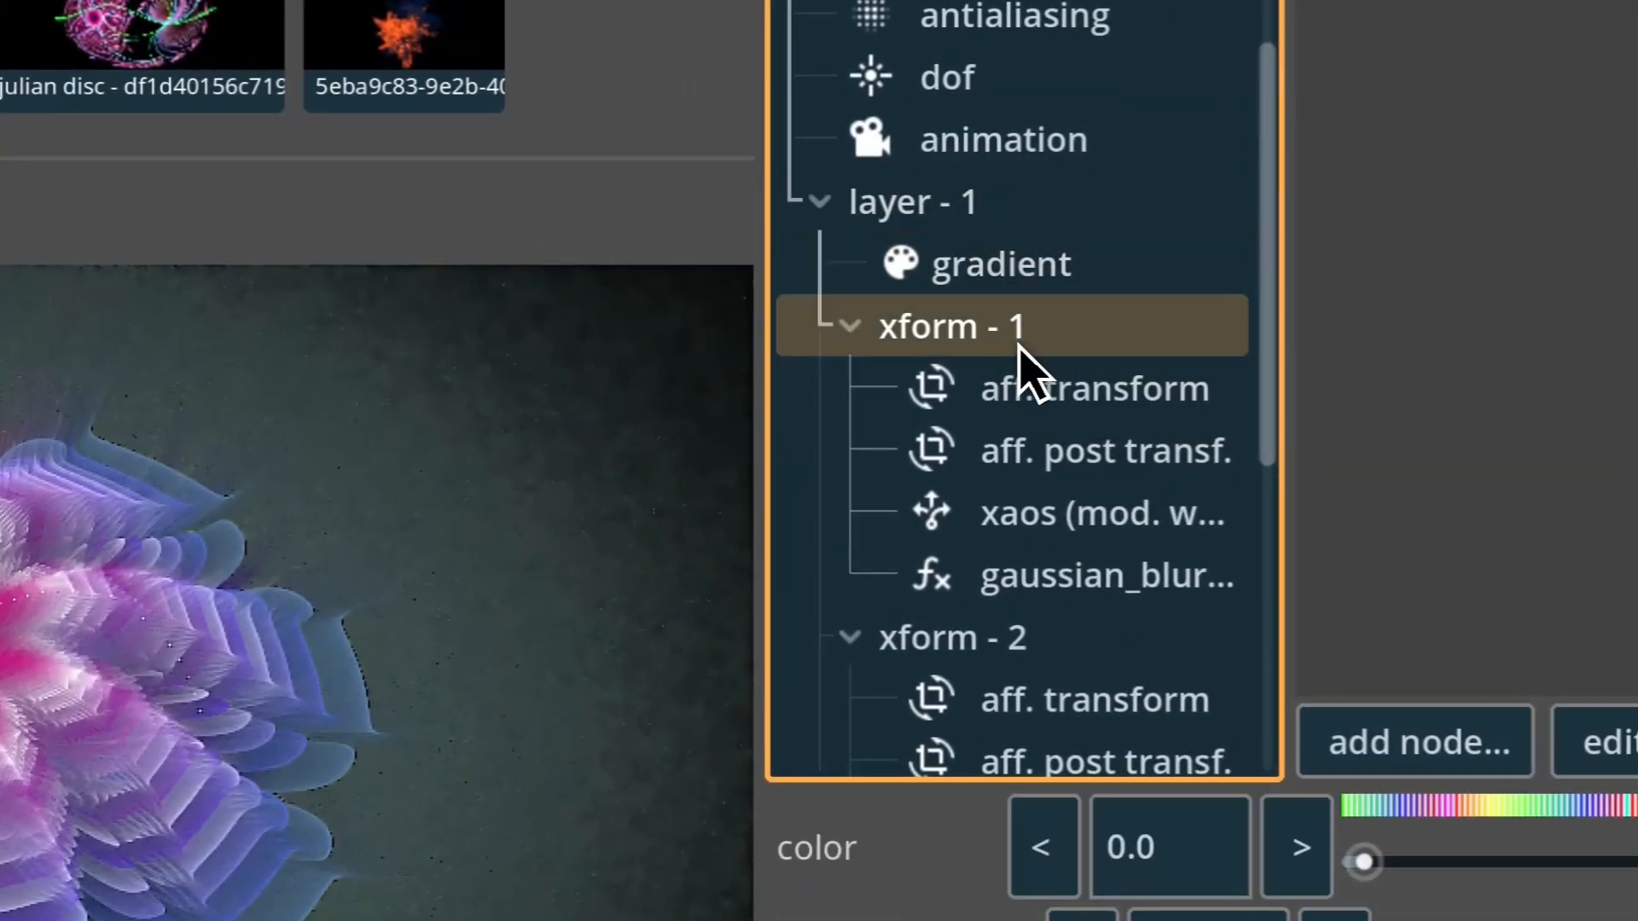
click(959, 642)
scroll(981, 384, down, 5)
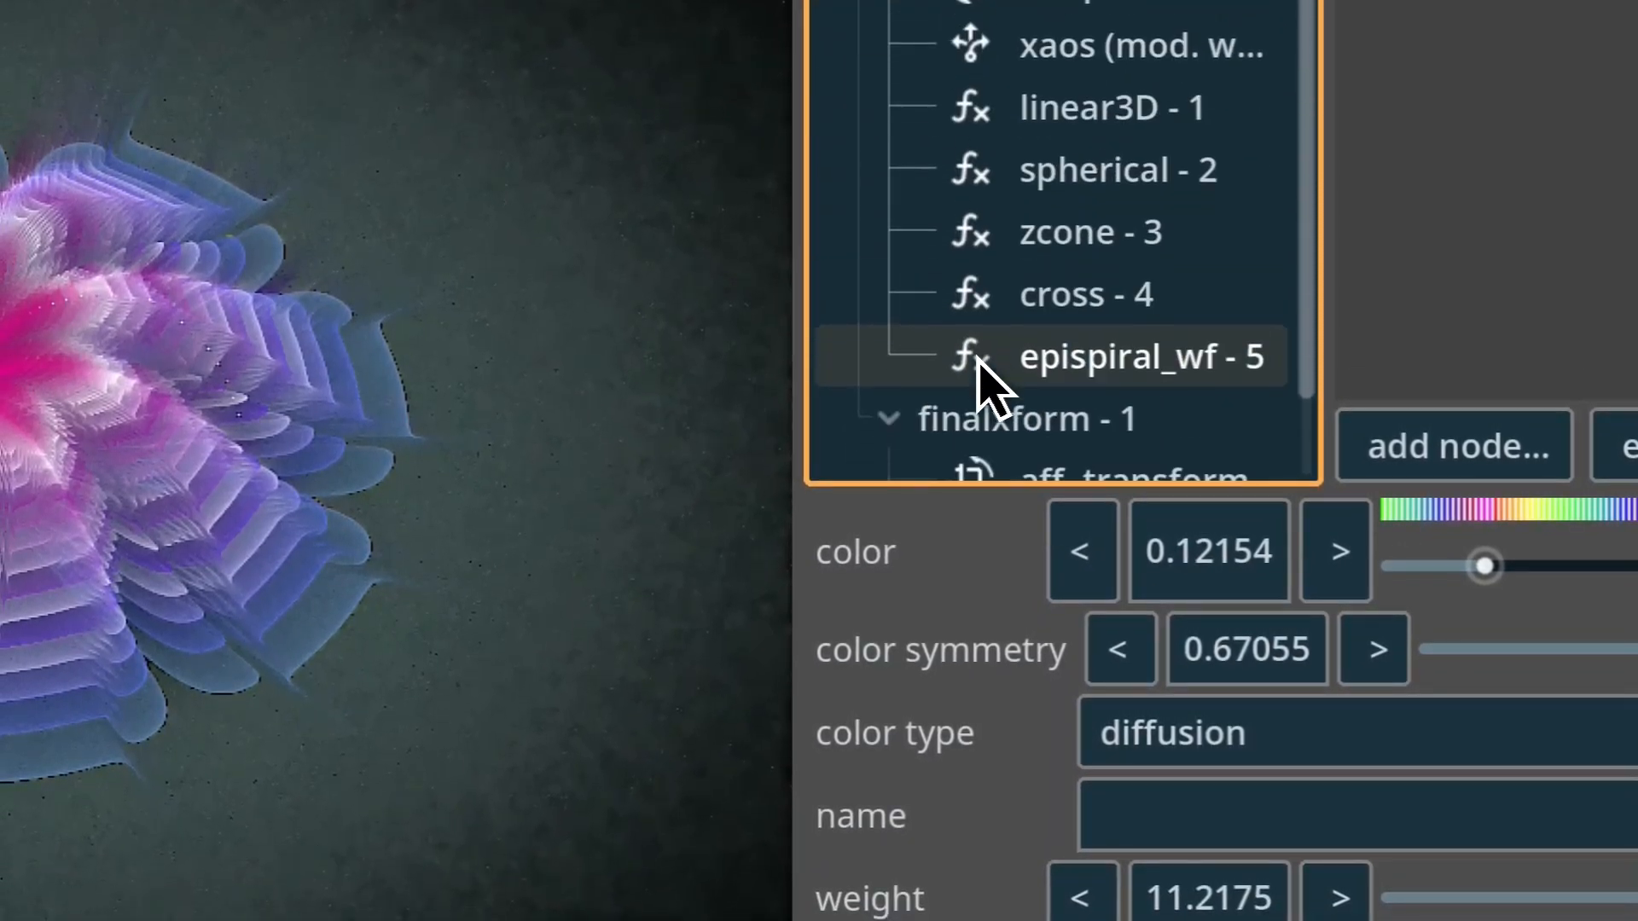
Scale xform - 1's affine transform to xy c00 0.824 and xy c11 1.129, and move its triangle to about x 1.4, y -0.3.
scroll(986, 383, up, 4)
click(1148, 178)
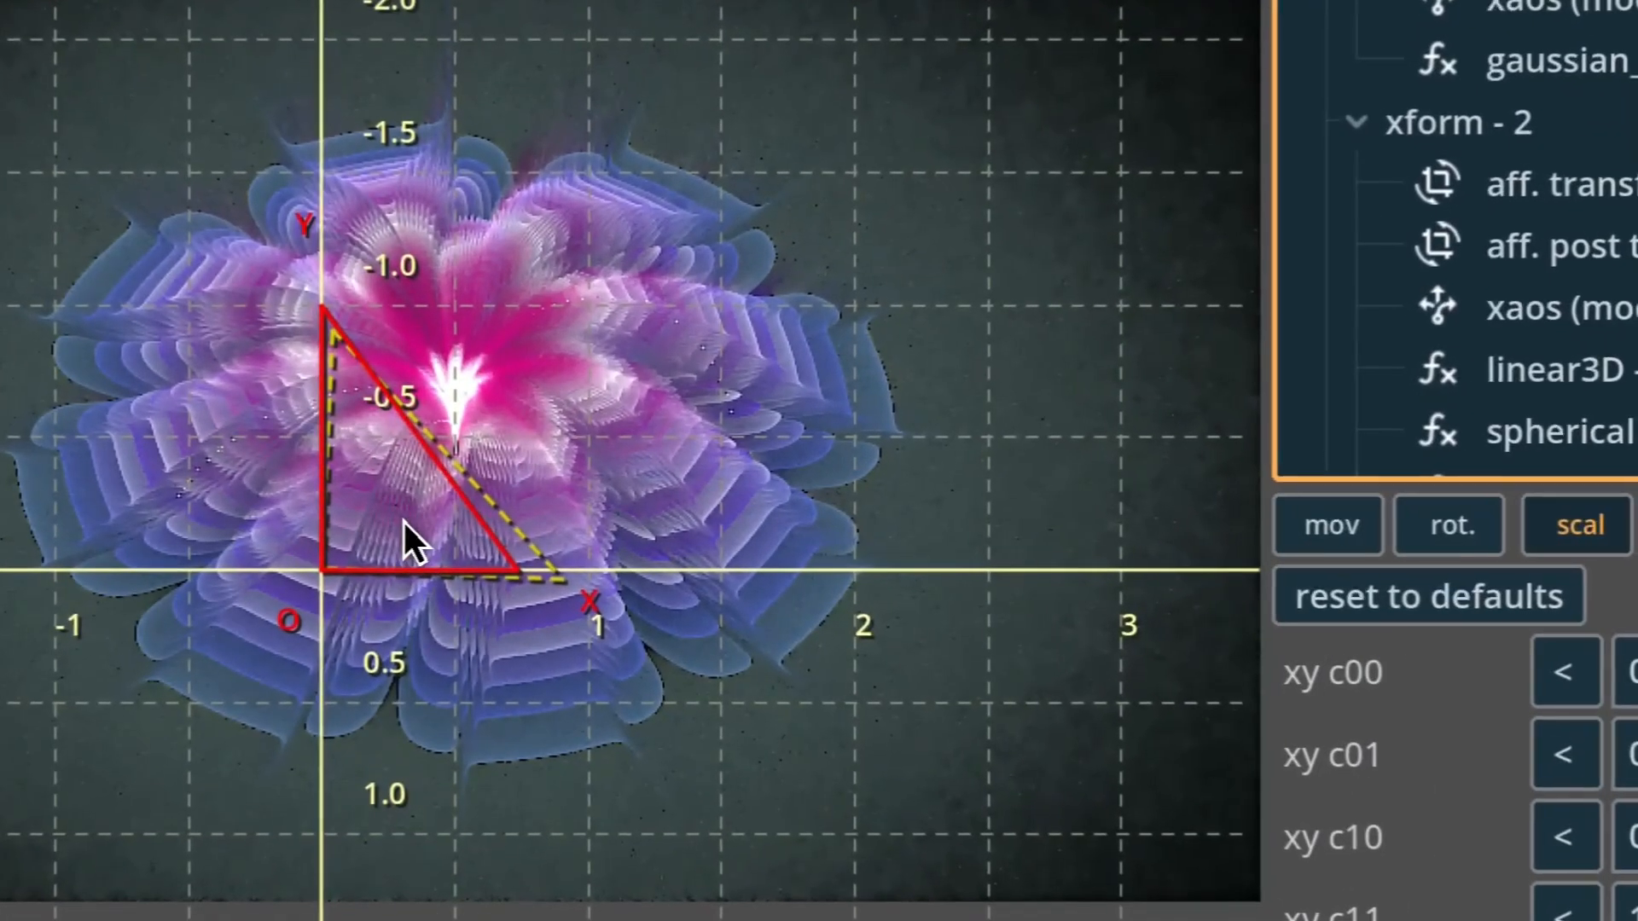
drag(402, 528, 457, 511)
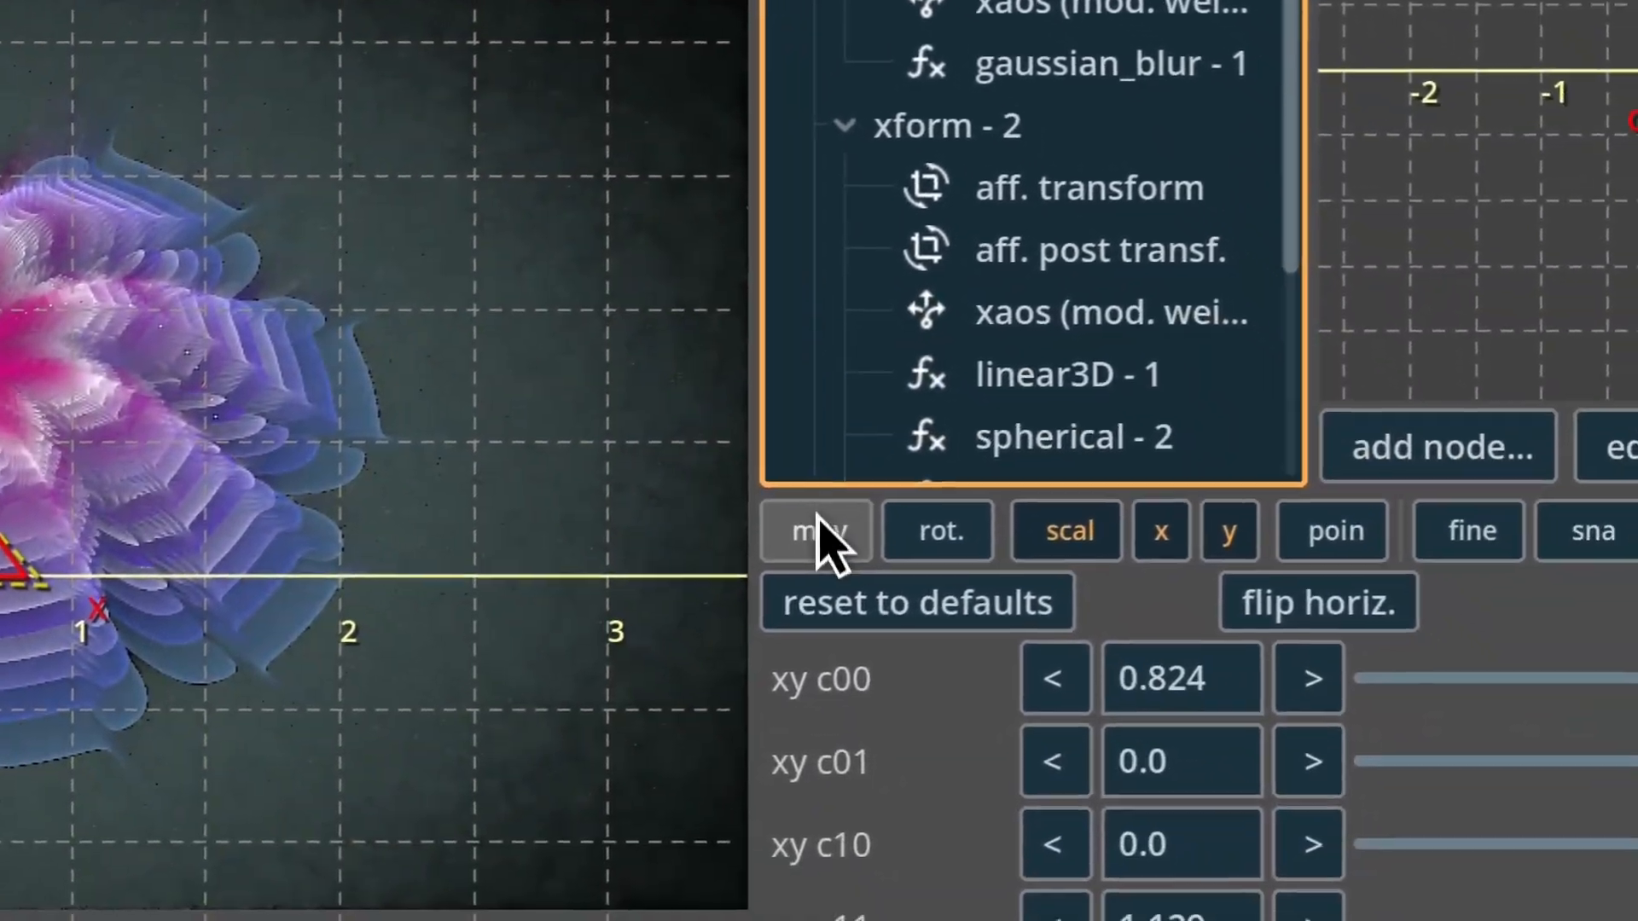
click(1337, 525)
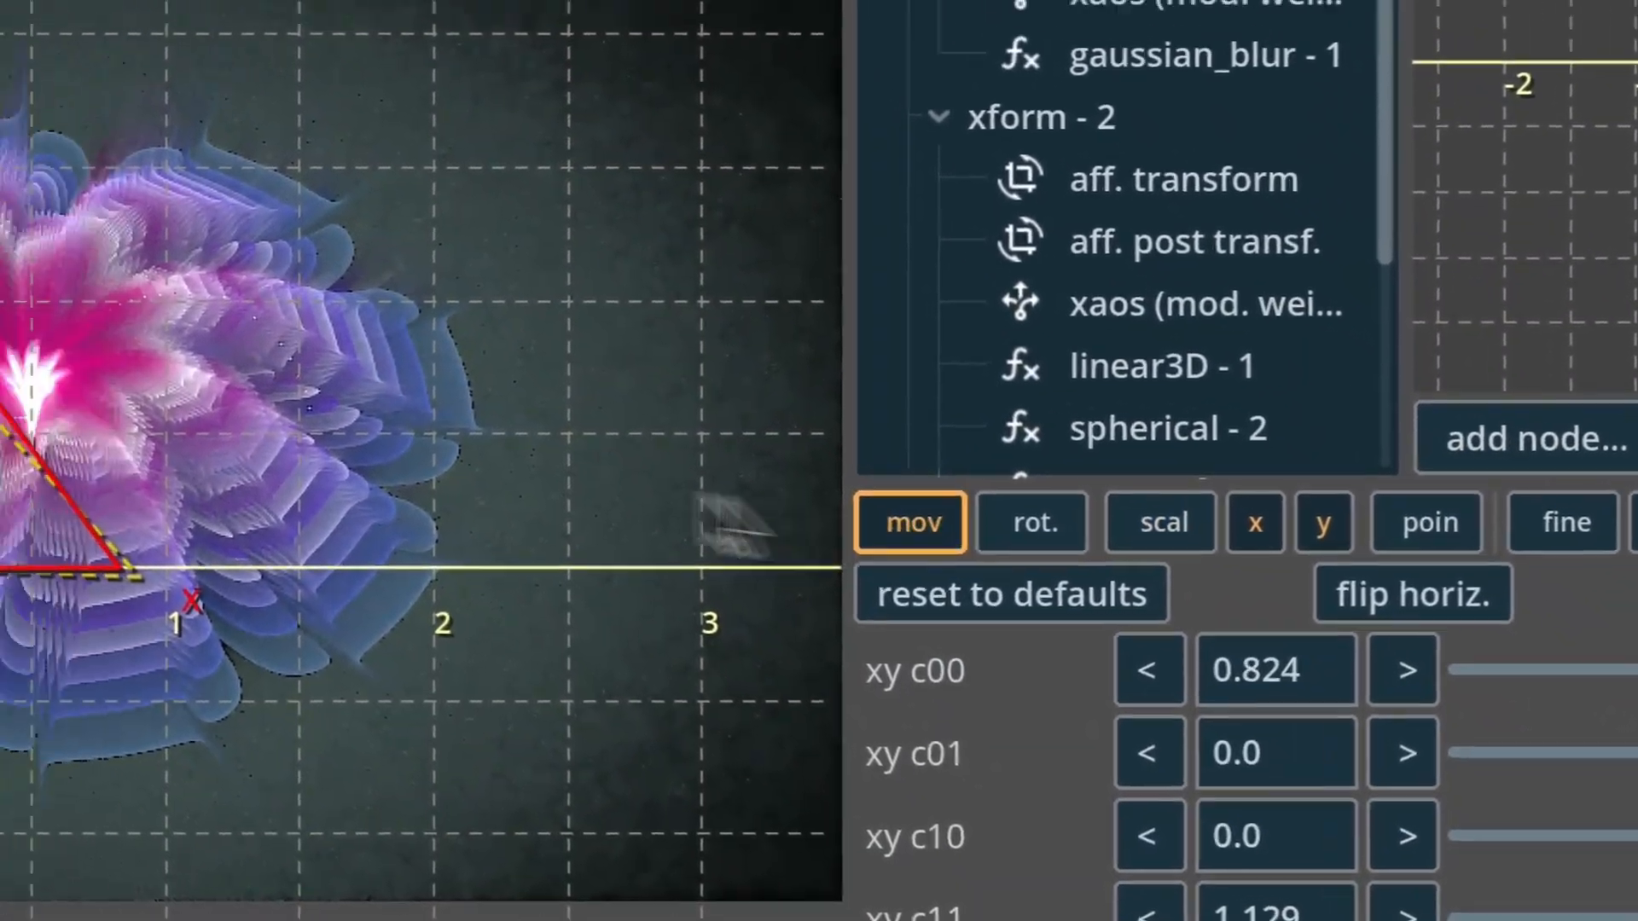
drag(0, 456, 290, 377)
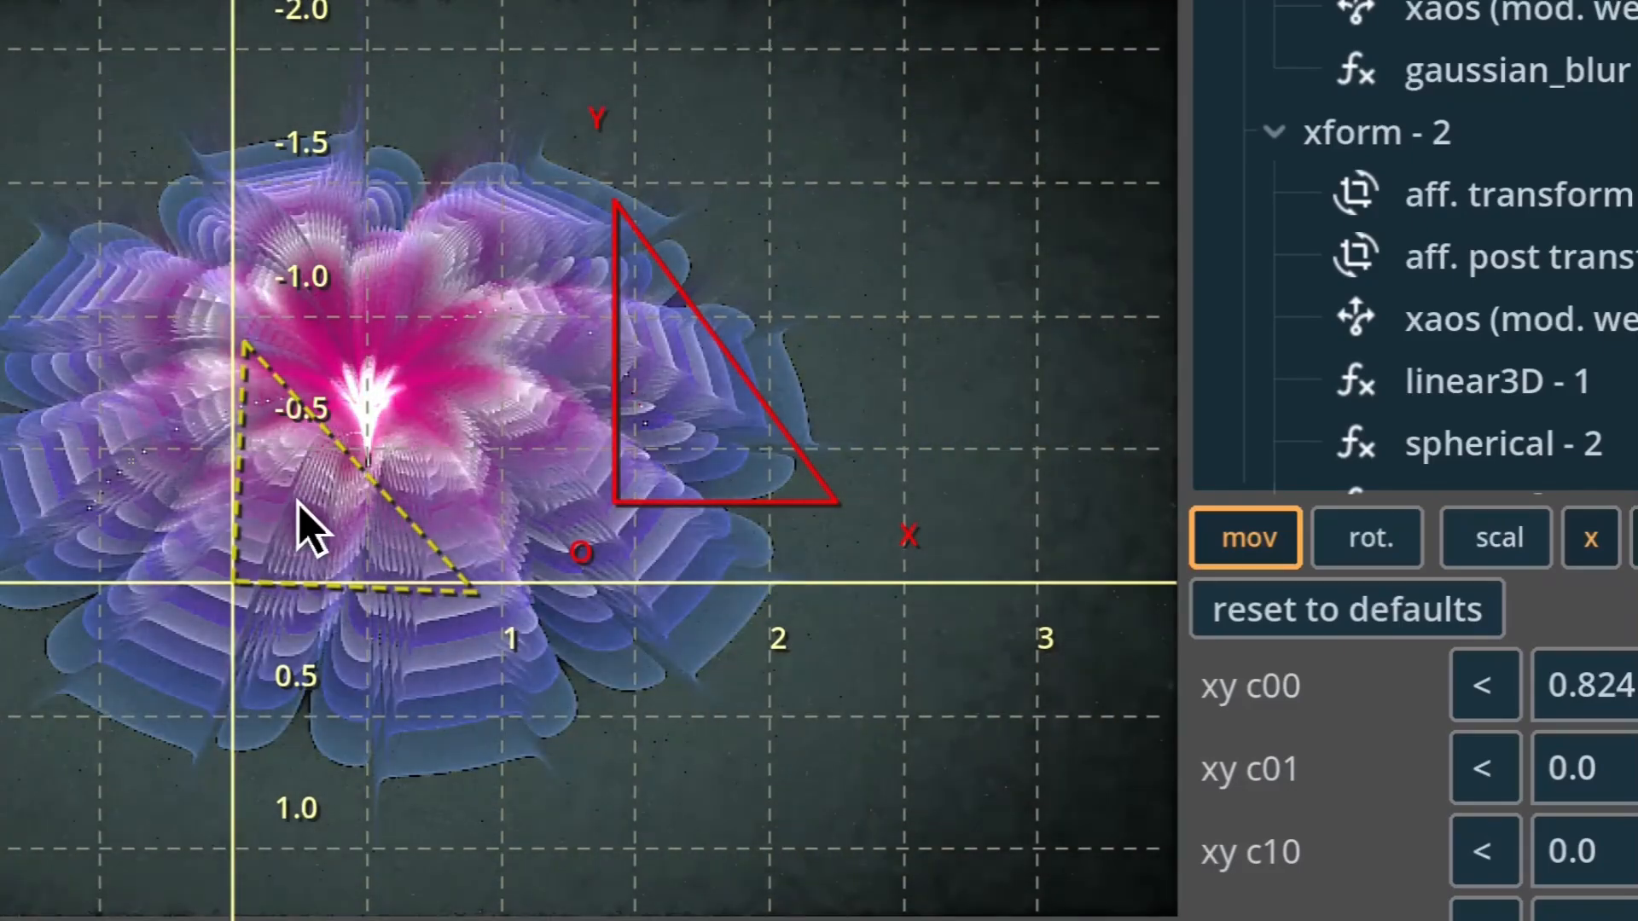
Try shifting xform - 2's affine triangle over the flame preview and undo the shift.
drag(303, 499, 0, 441)
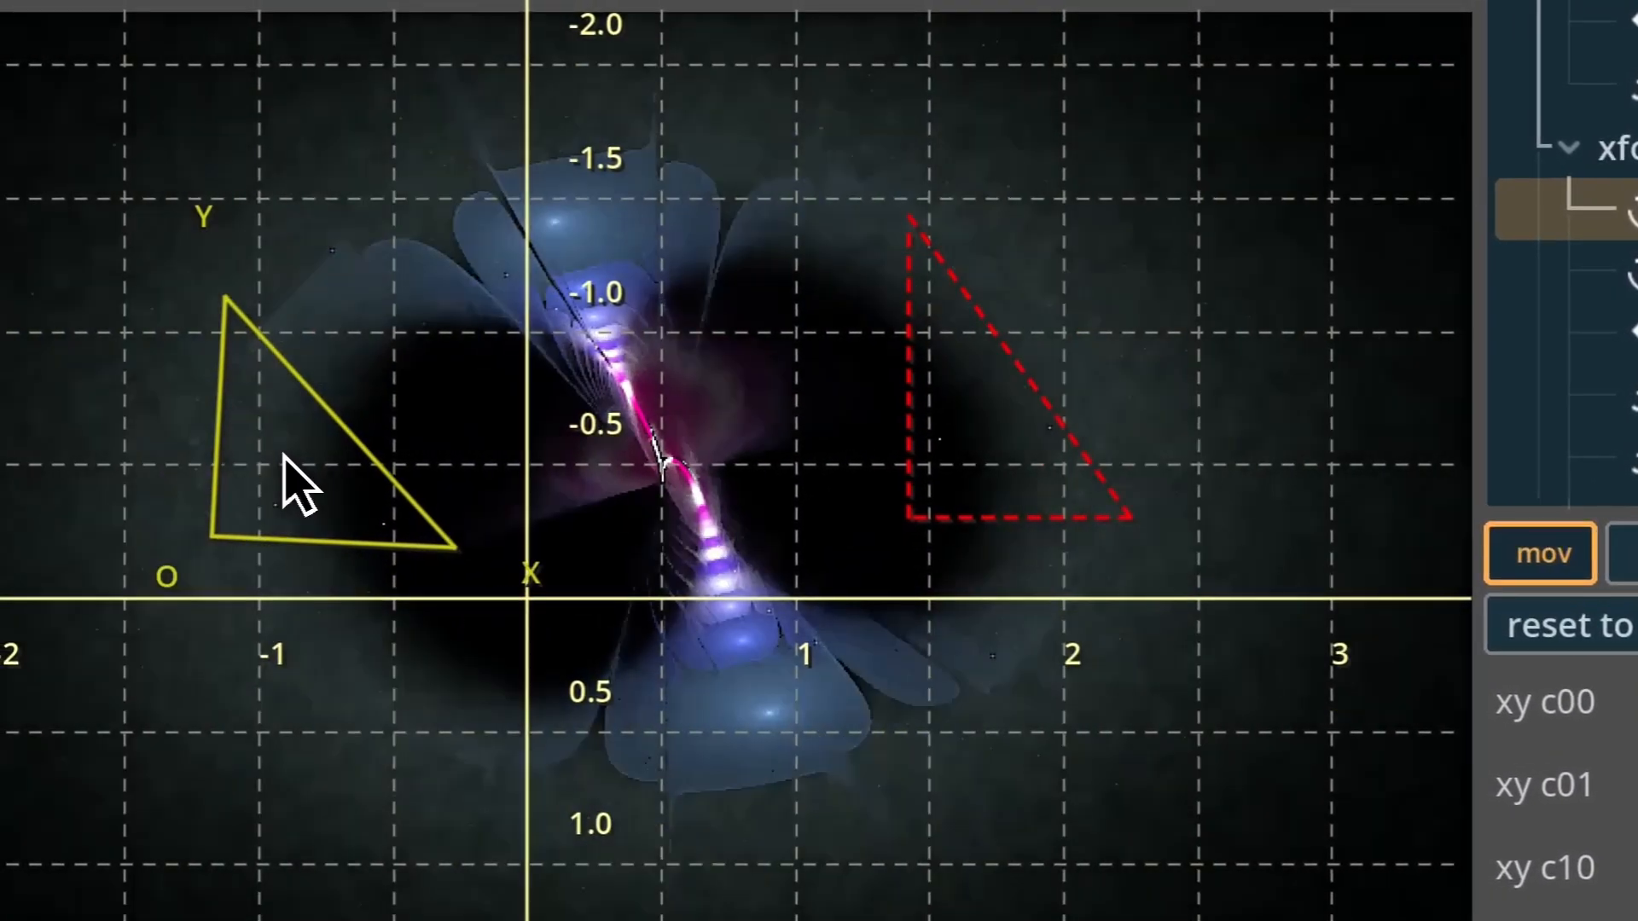
drag(288, 455, 554, 515)
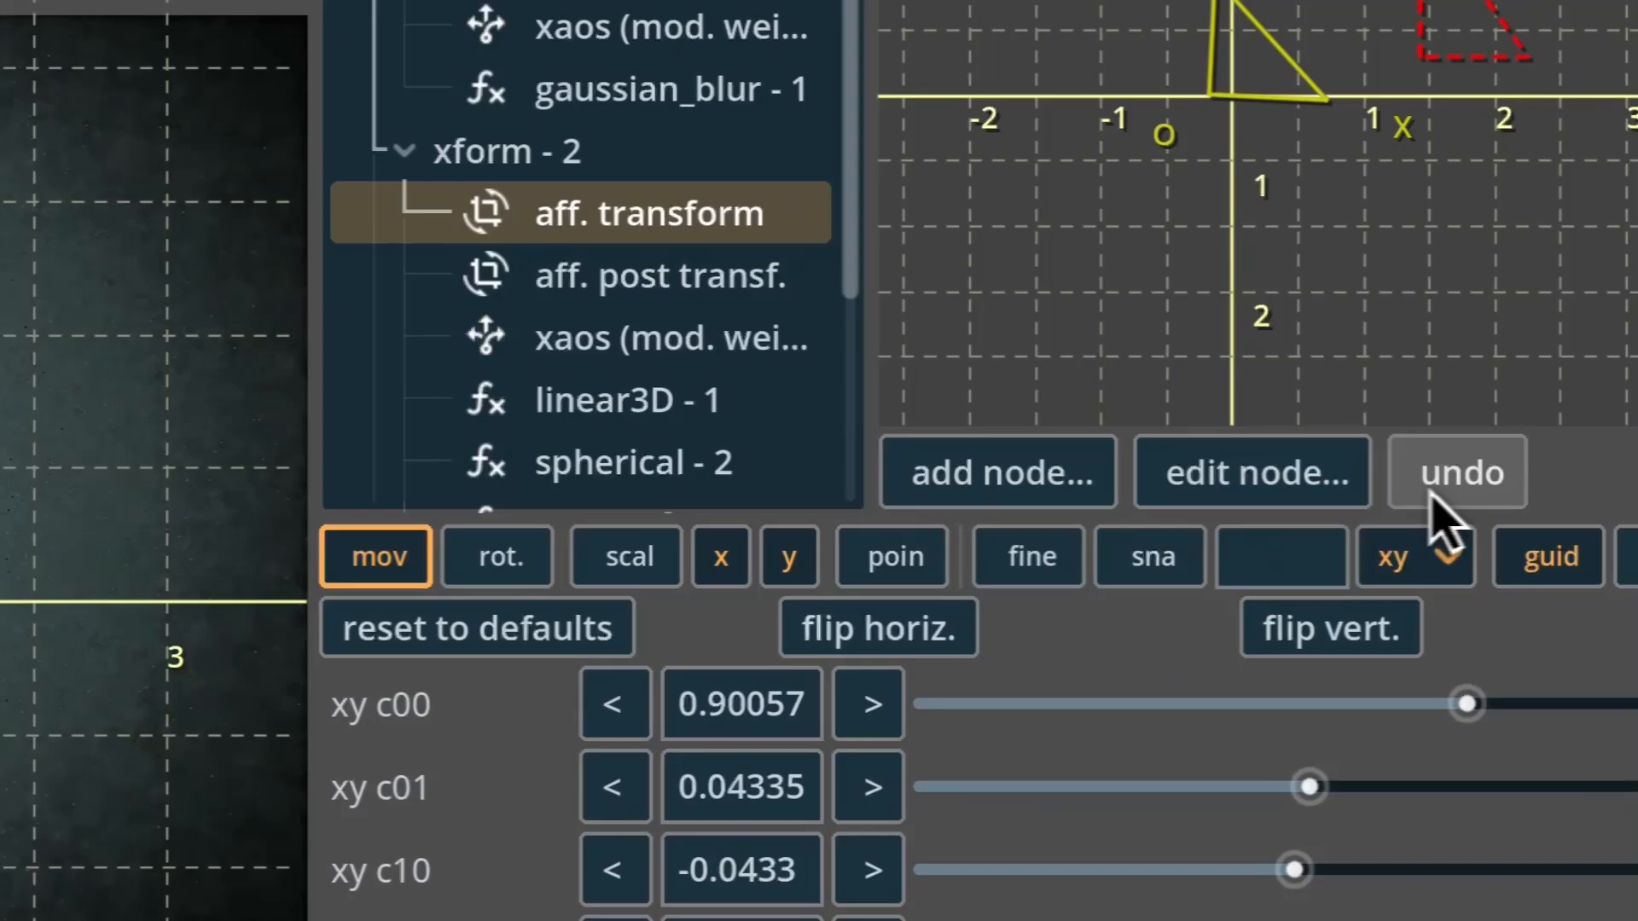
click(1435, 495)
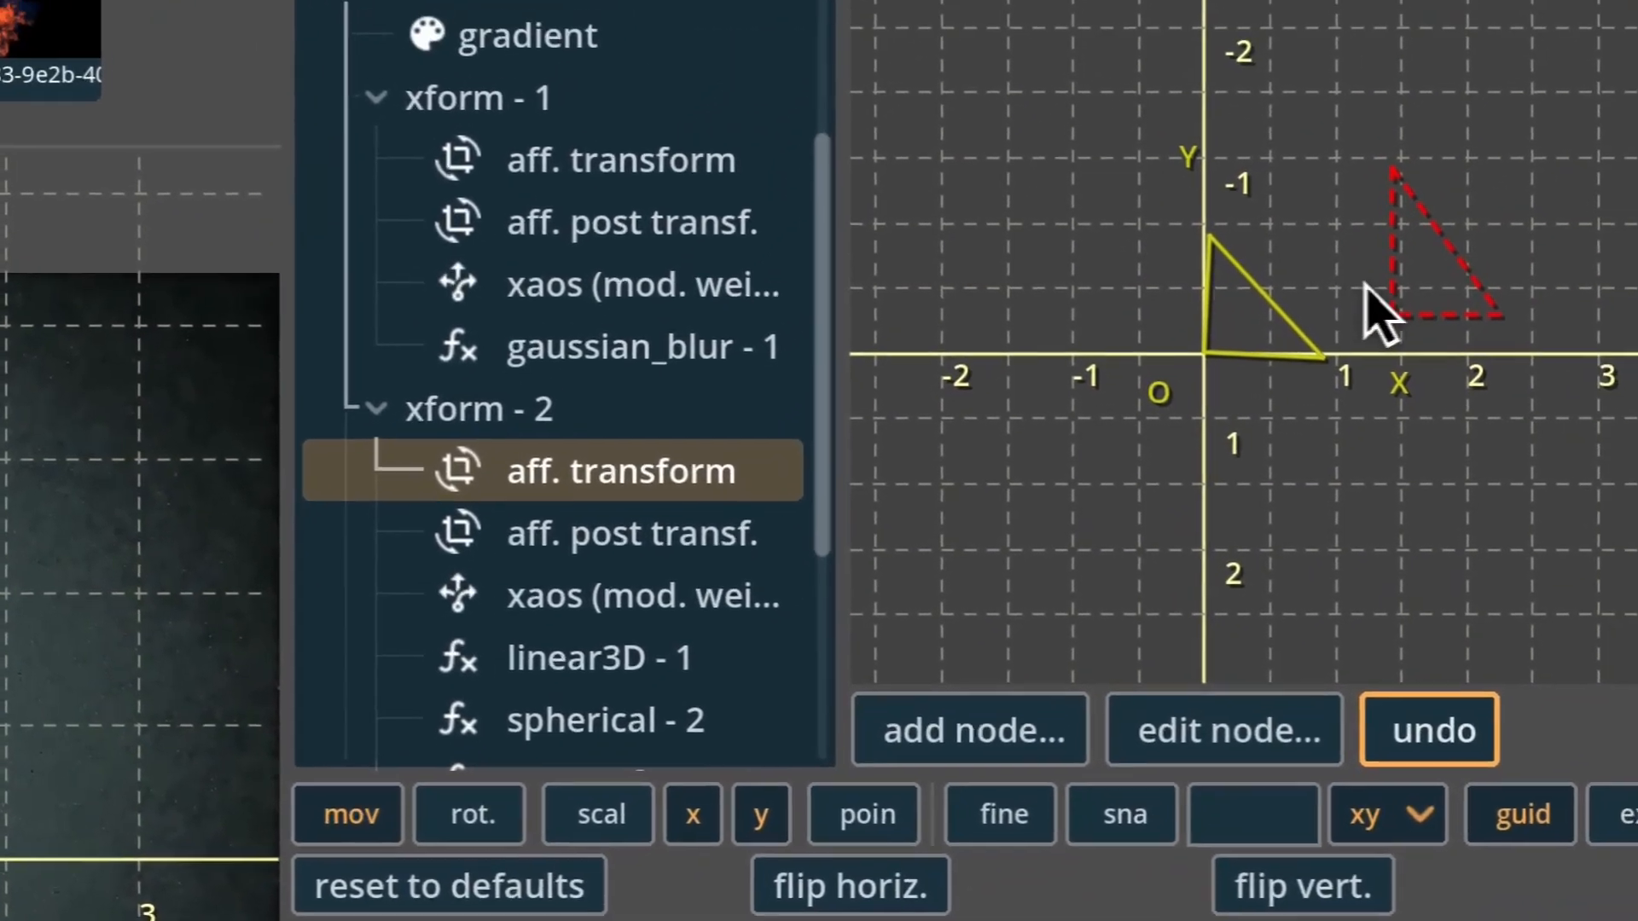
Move xform - 2's affine triangle to xy c20 -0.15 in the expanded triangle view, and return to the normal view size.
click(1591, 150)
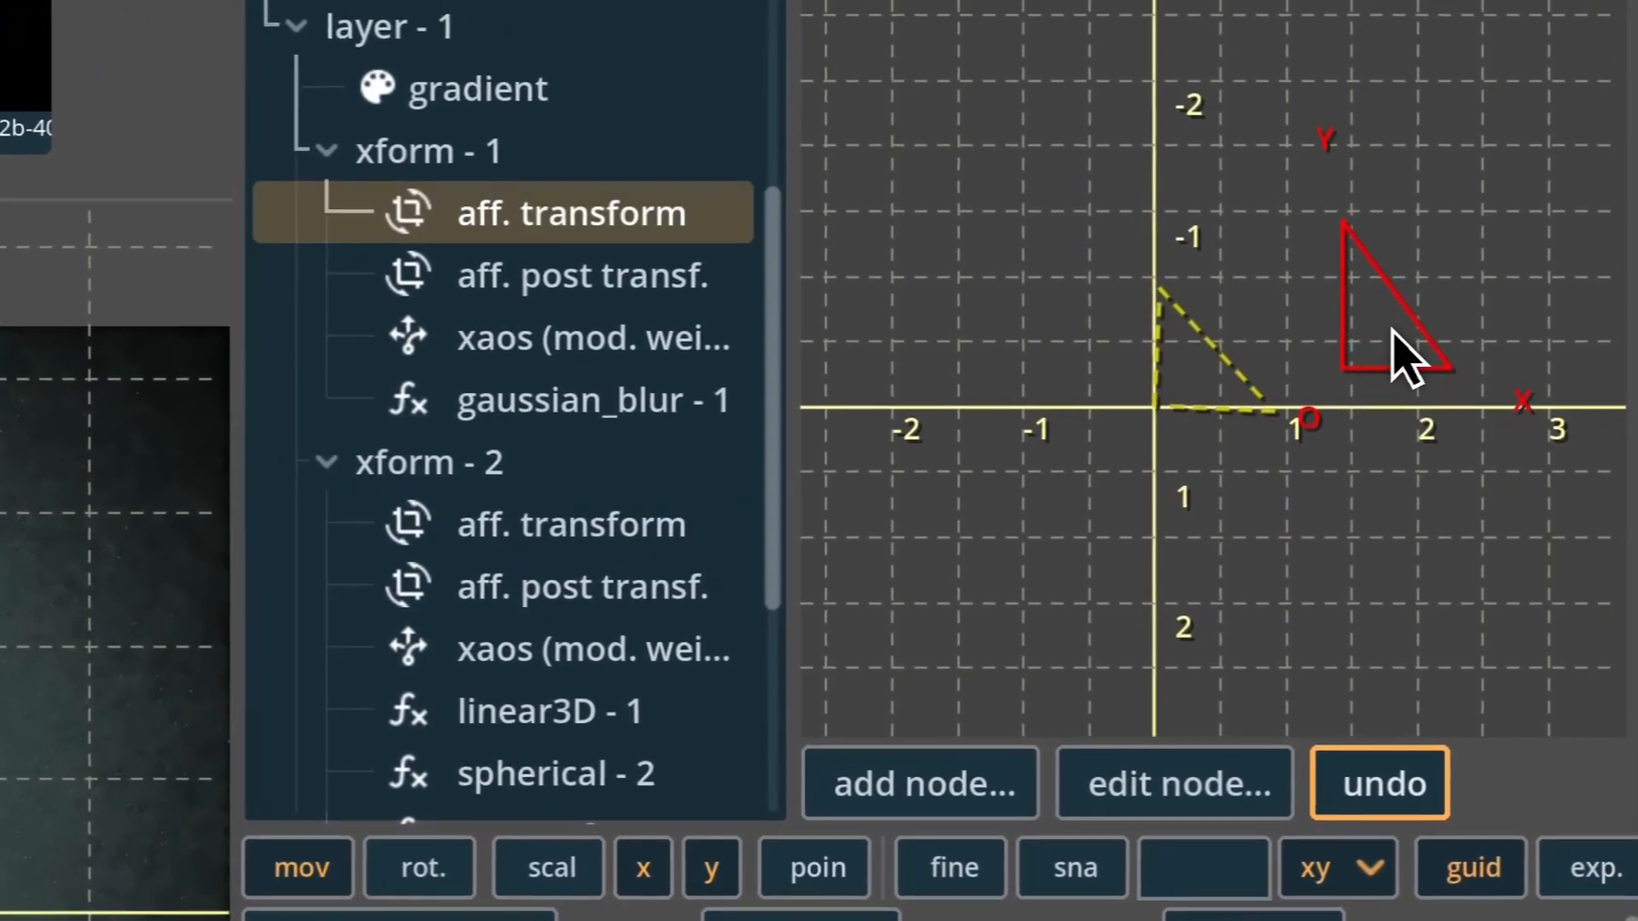
click(1256, 397)
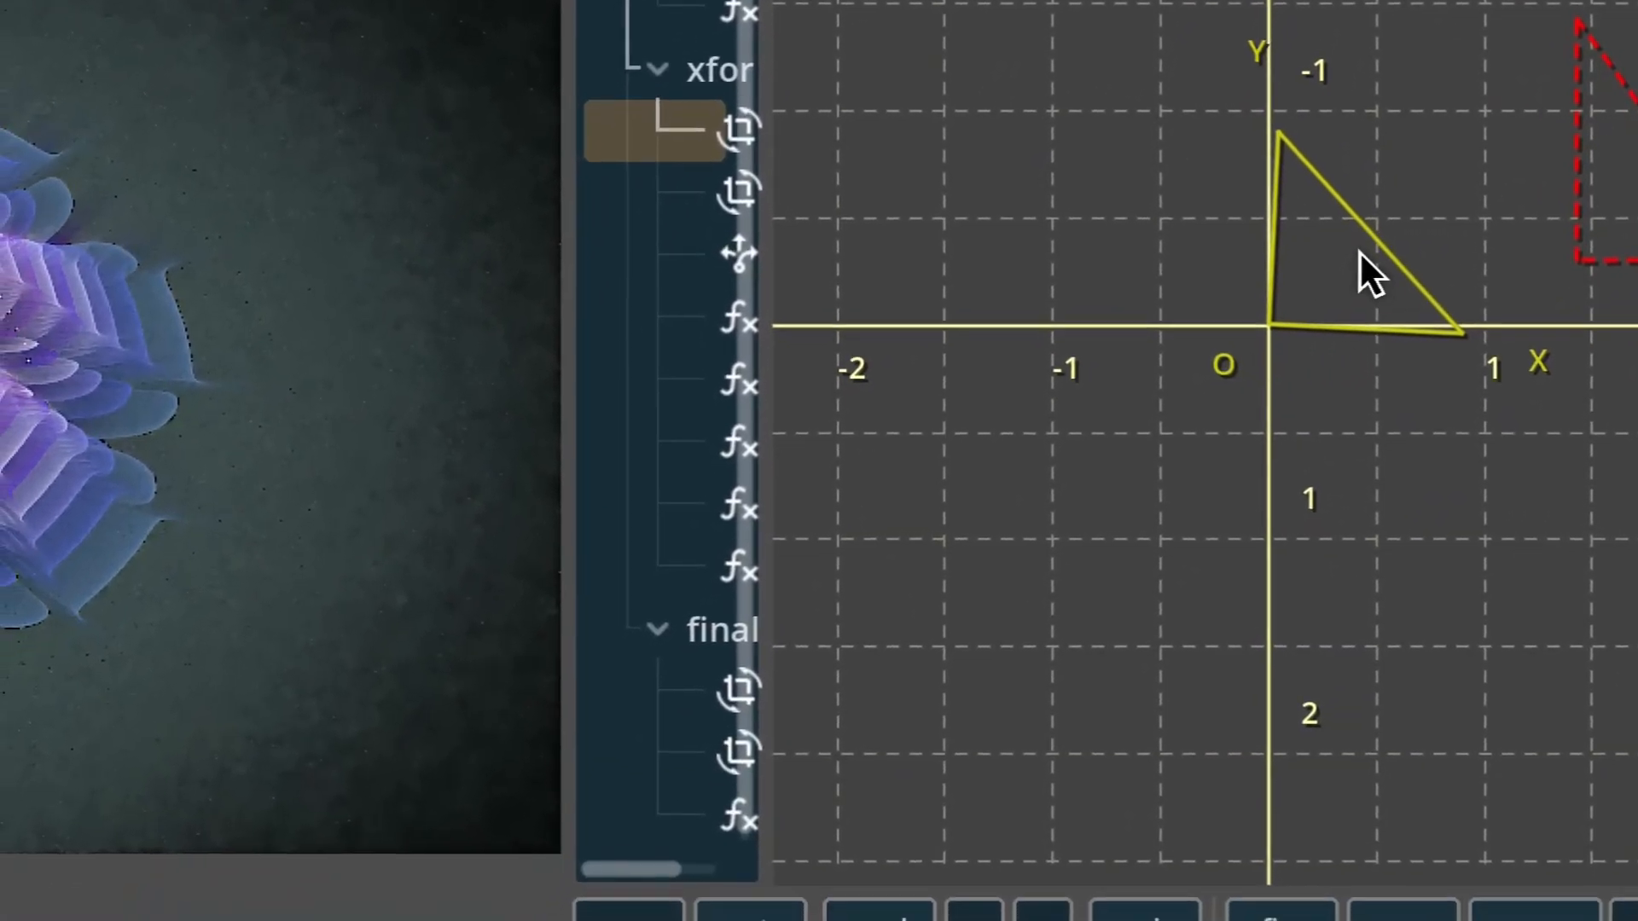
drag(1058, 704, 789, 790)
drag(1152, 466, 1425, 448)
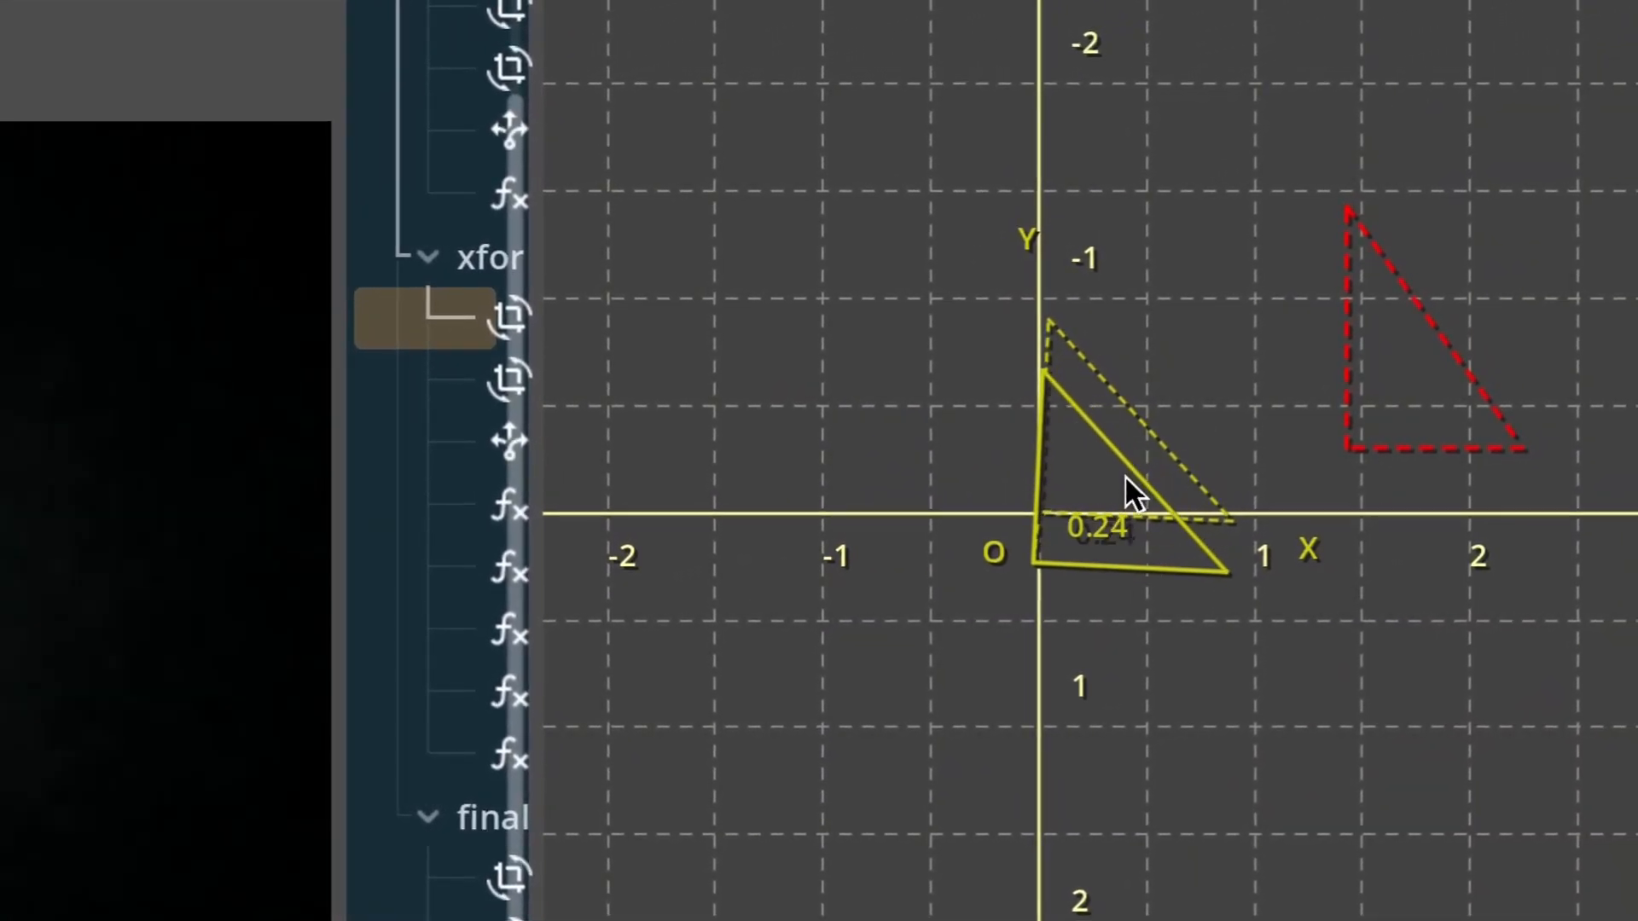
drag(1133, 515, 1097, 447)
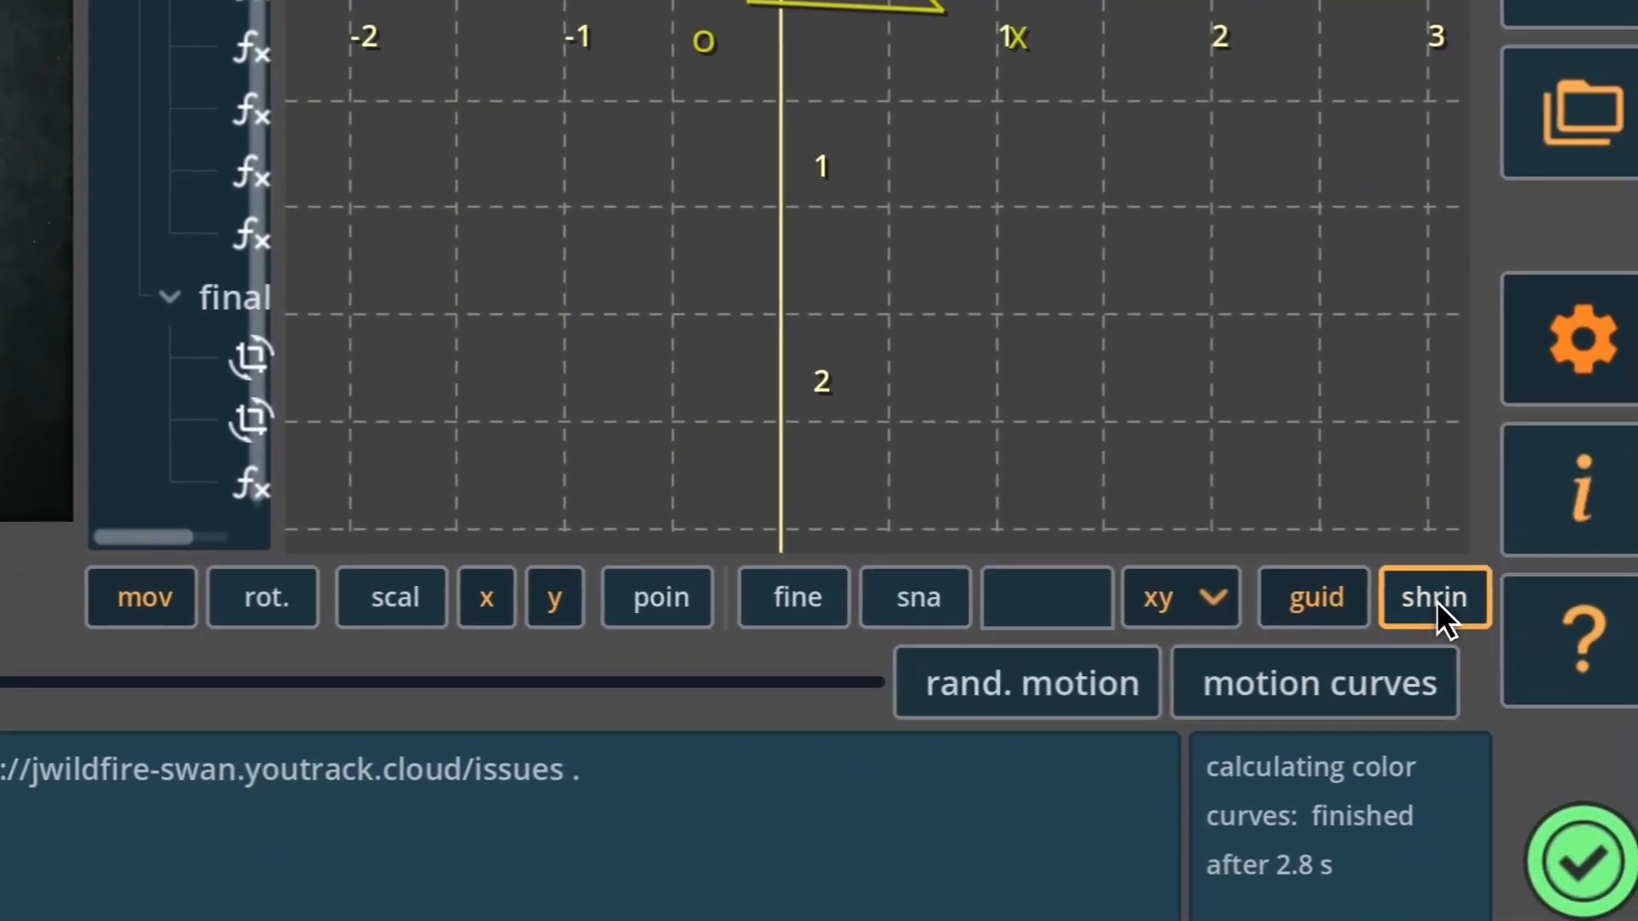
click(1437, 600)
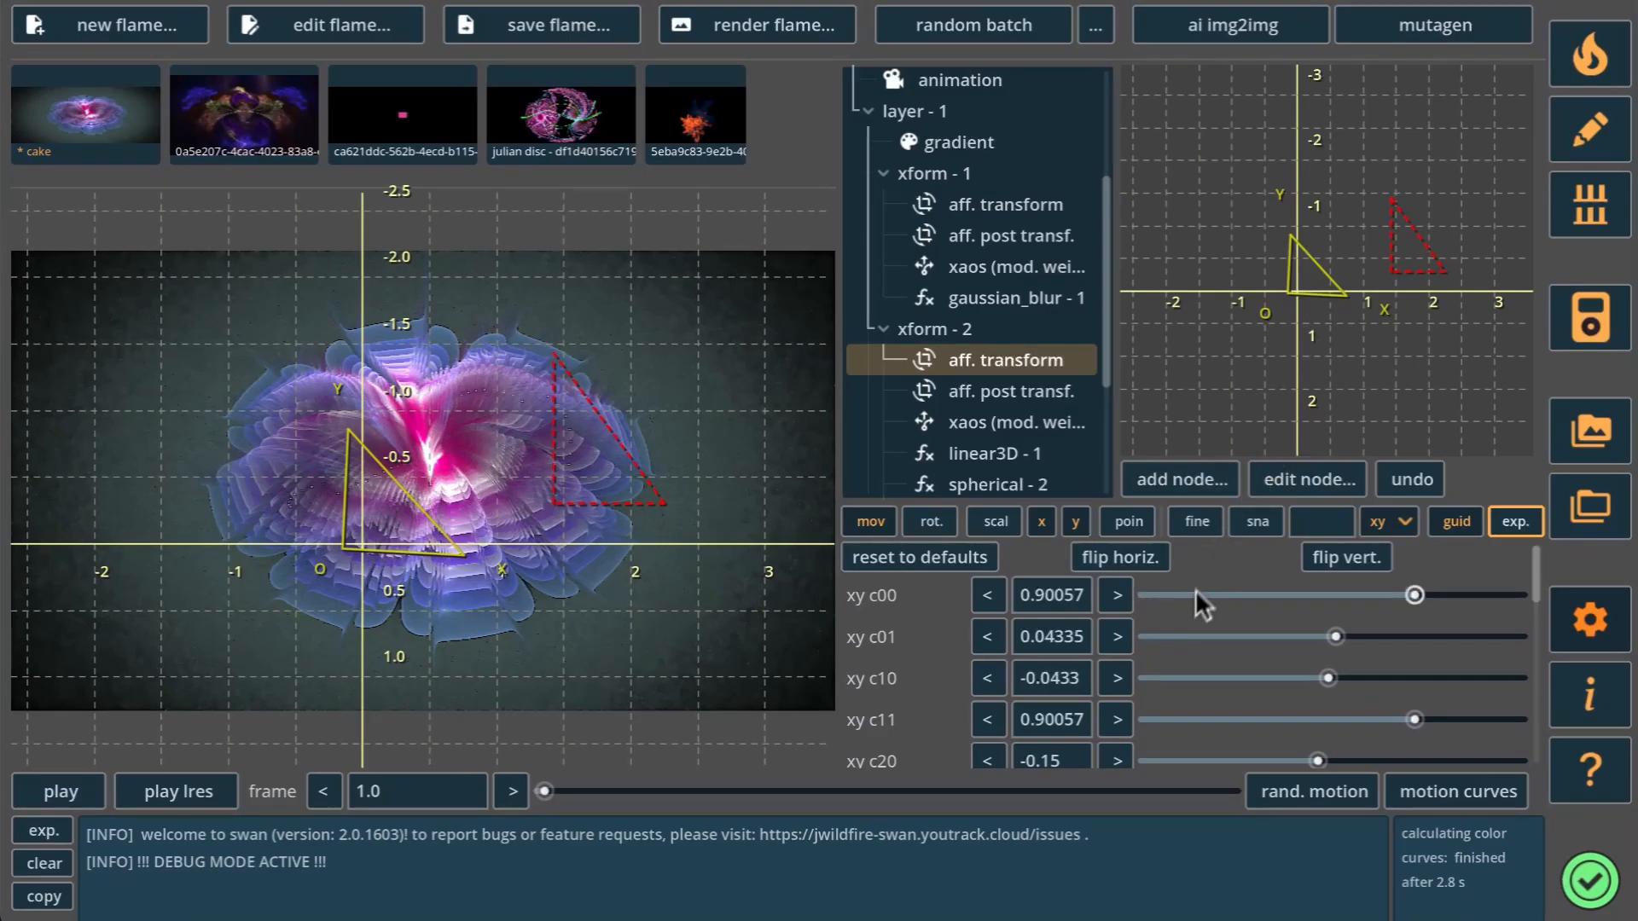
Try varying xy c00 of xform - 2's affine transform, raising it to 1.02 and lowering it to 0.972.
click(1068, 595)
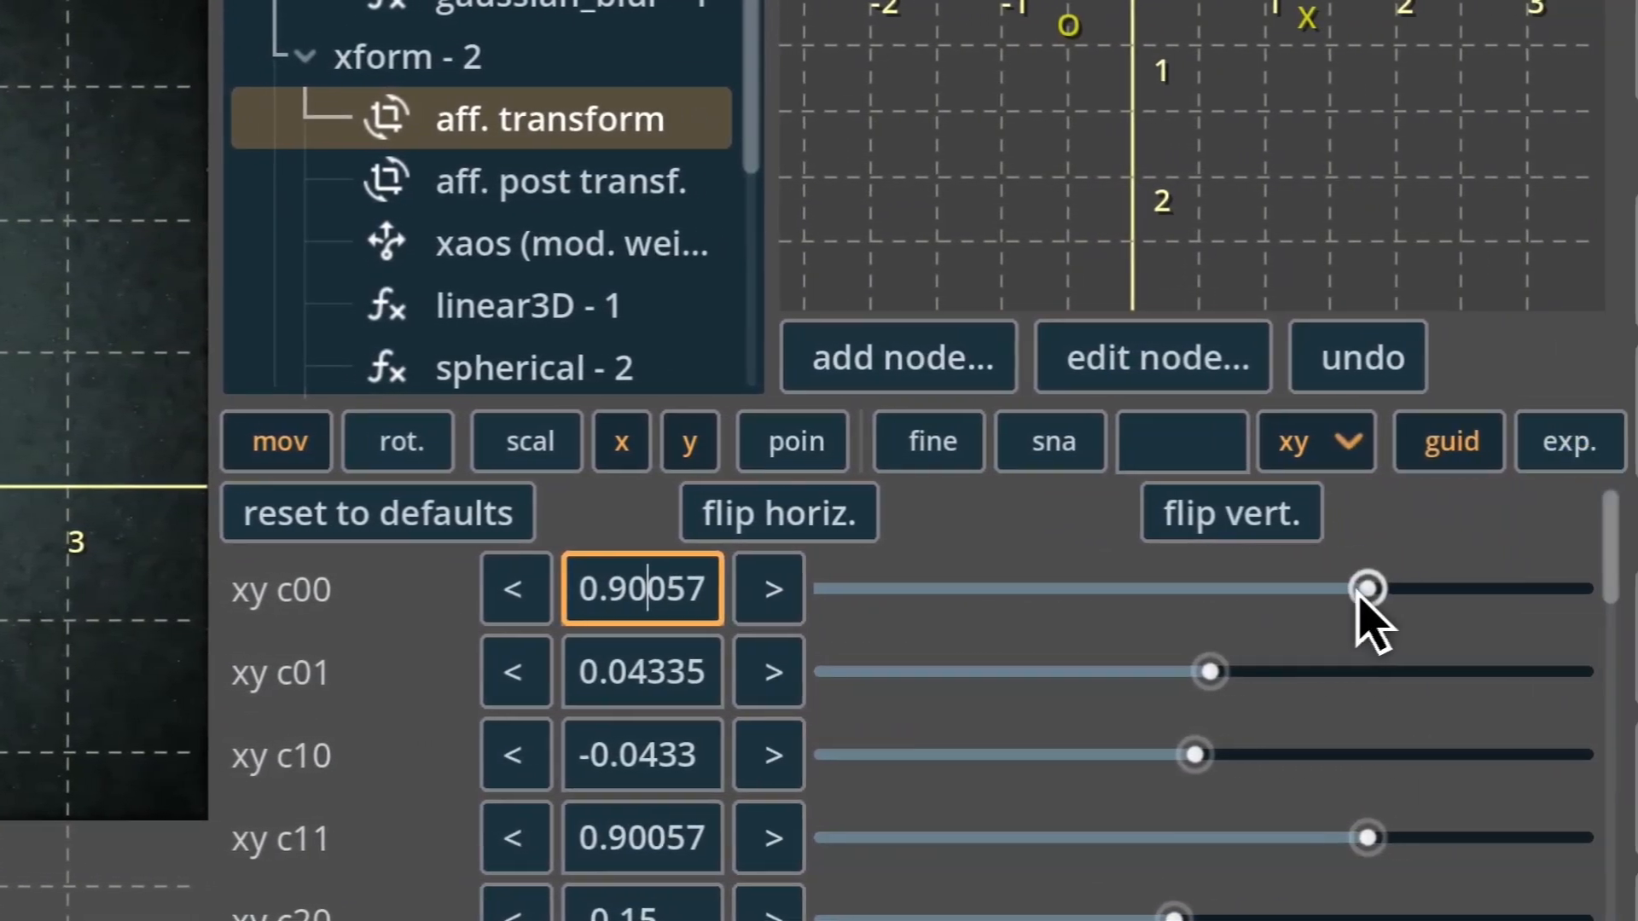
drag(1357, 593, 1356, 597)
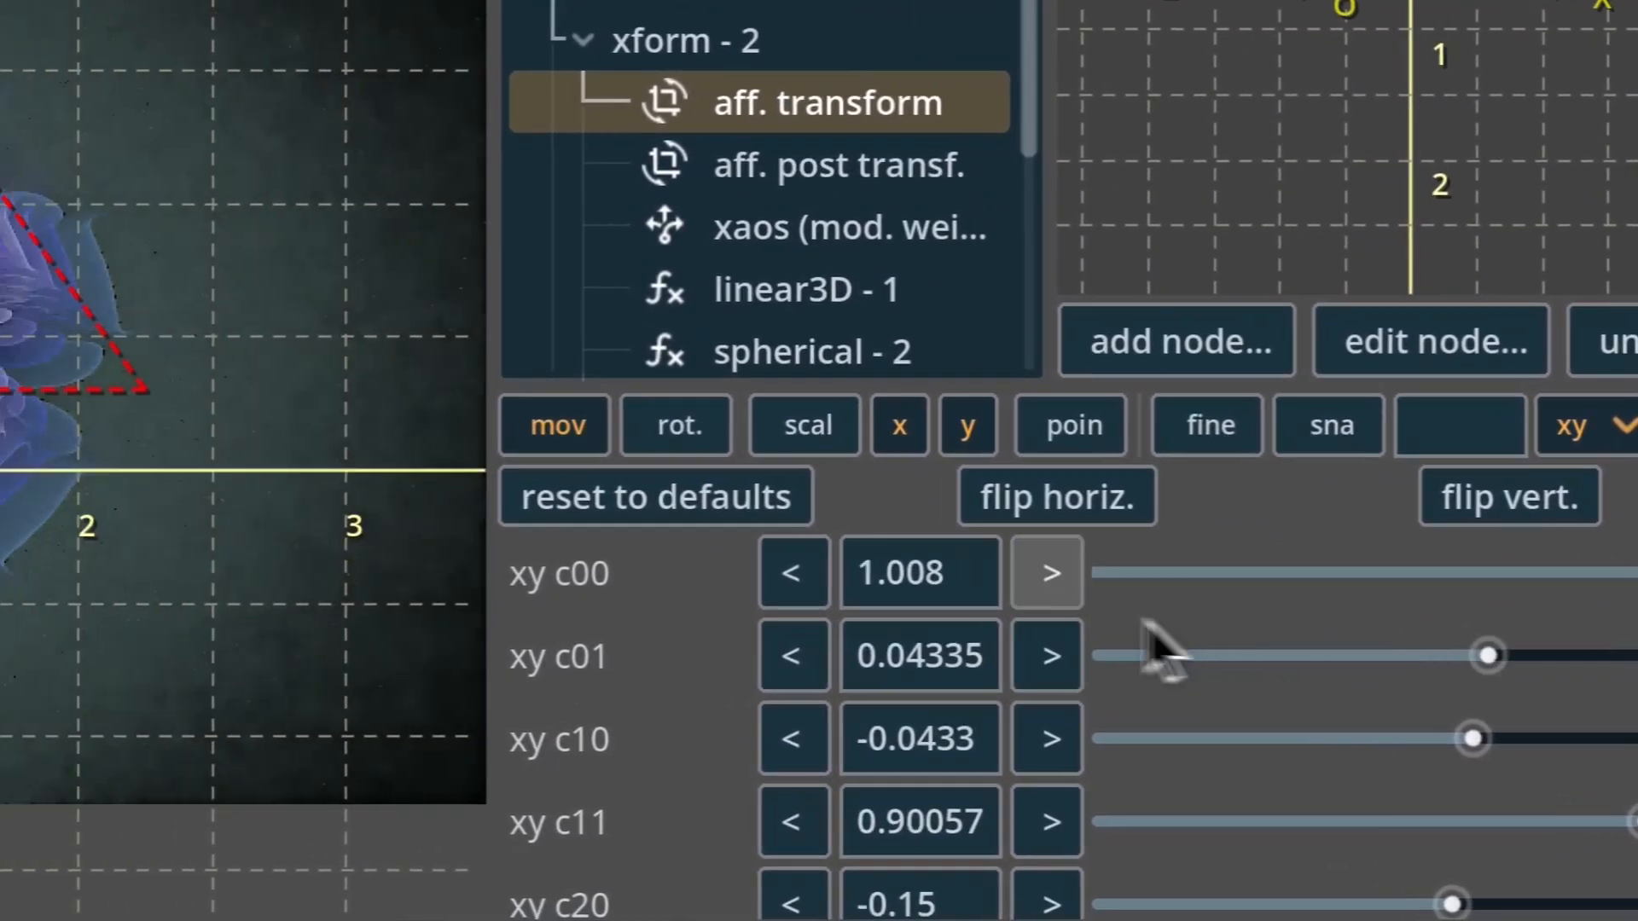
click(681, 590)
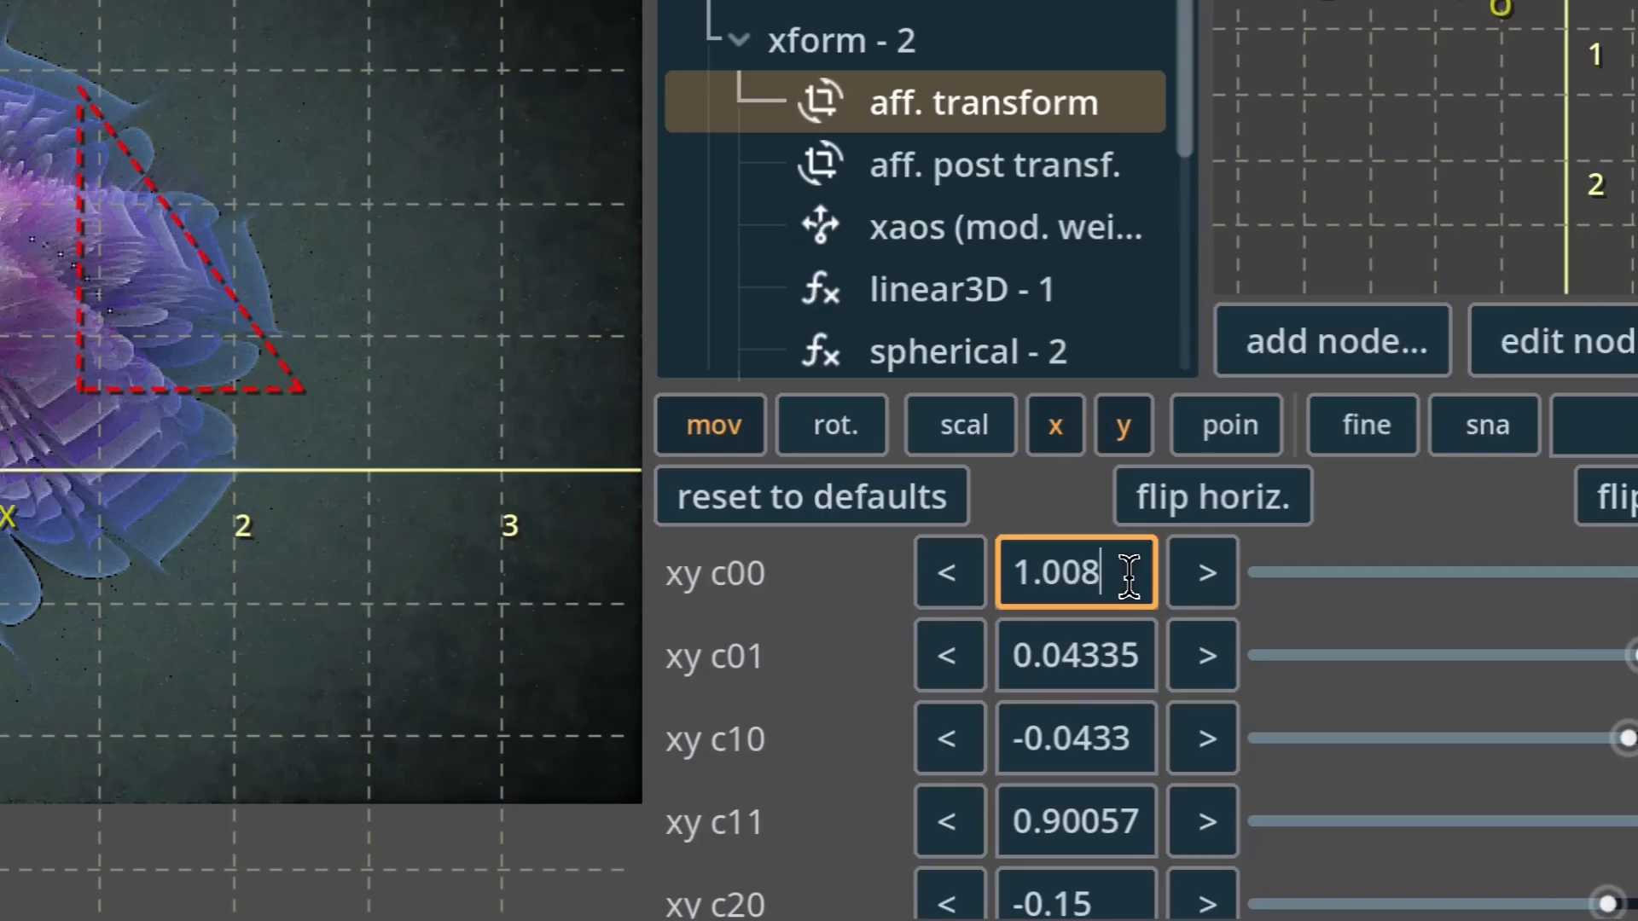
click(1240, 587)
click(1240, 587)
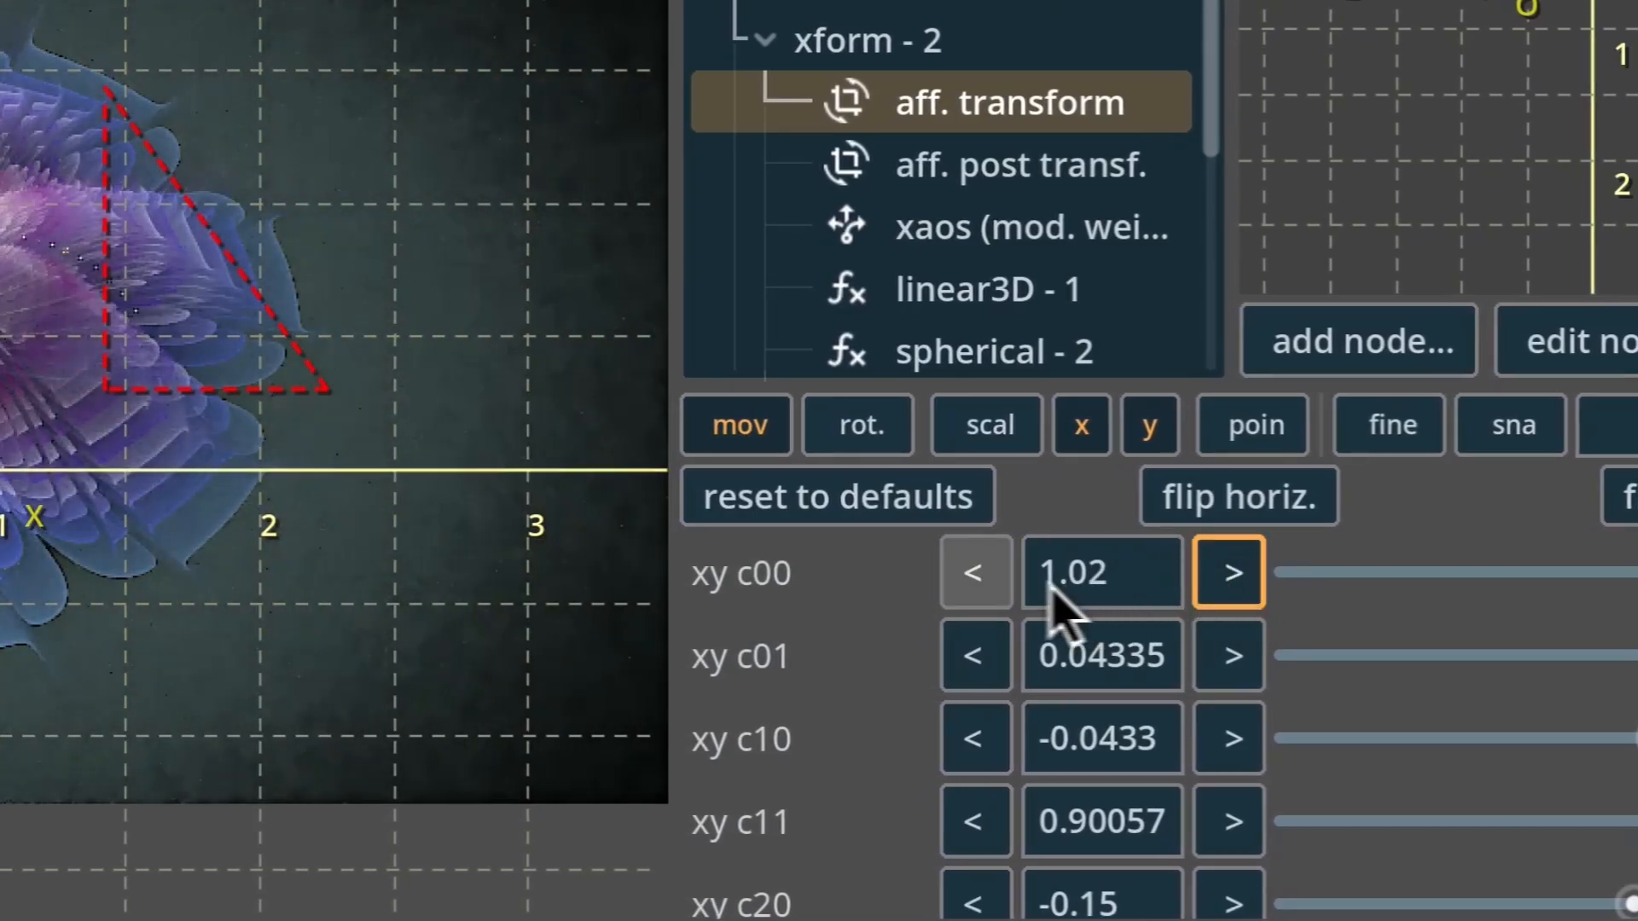
click(983, 582)
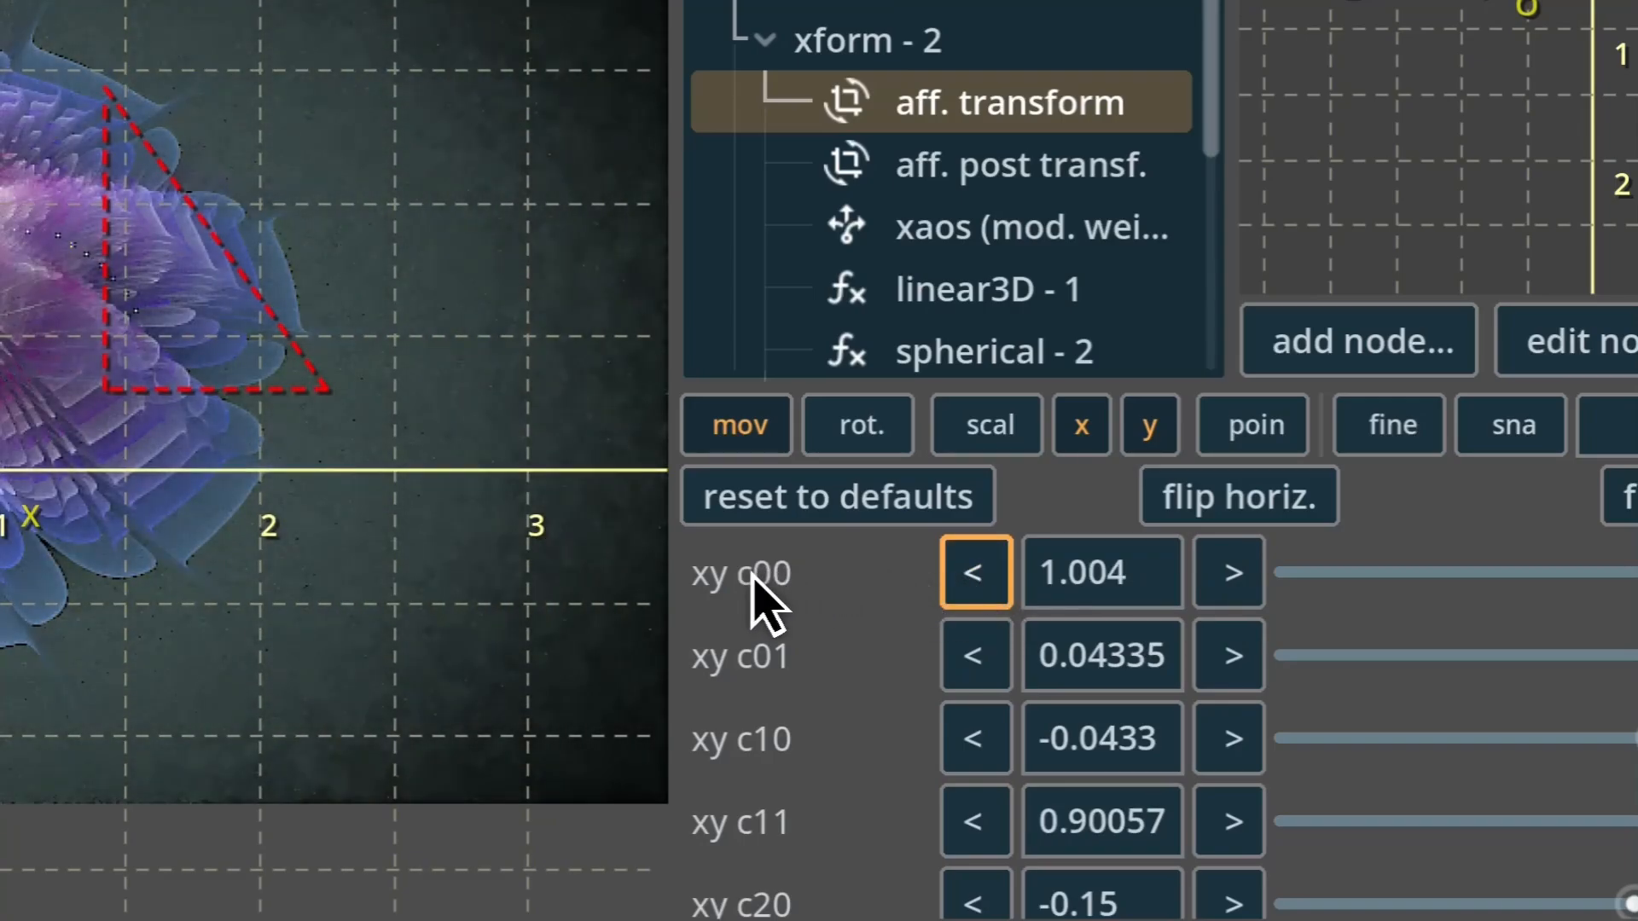
drag(754, 577, 665, 653)
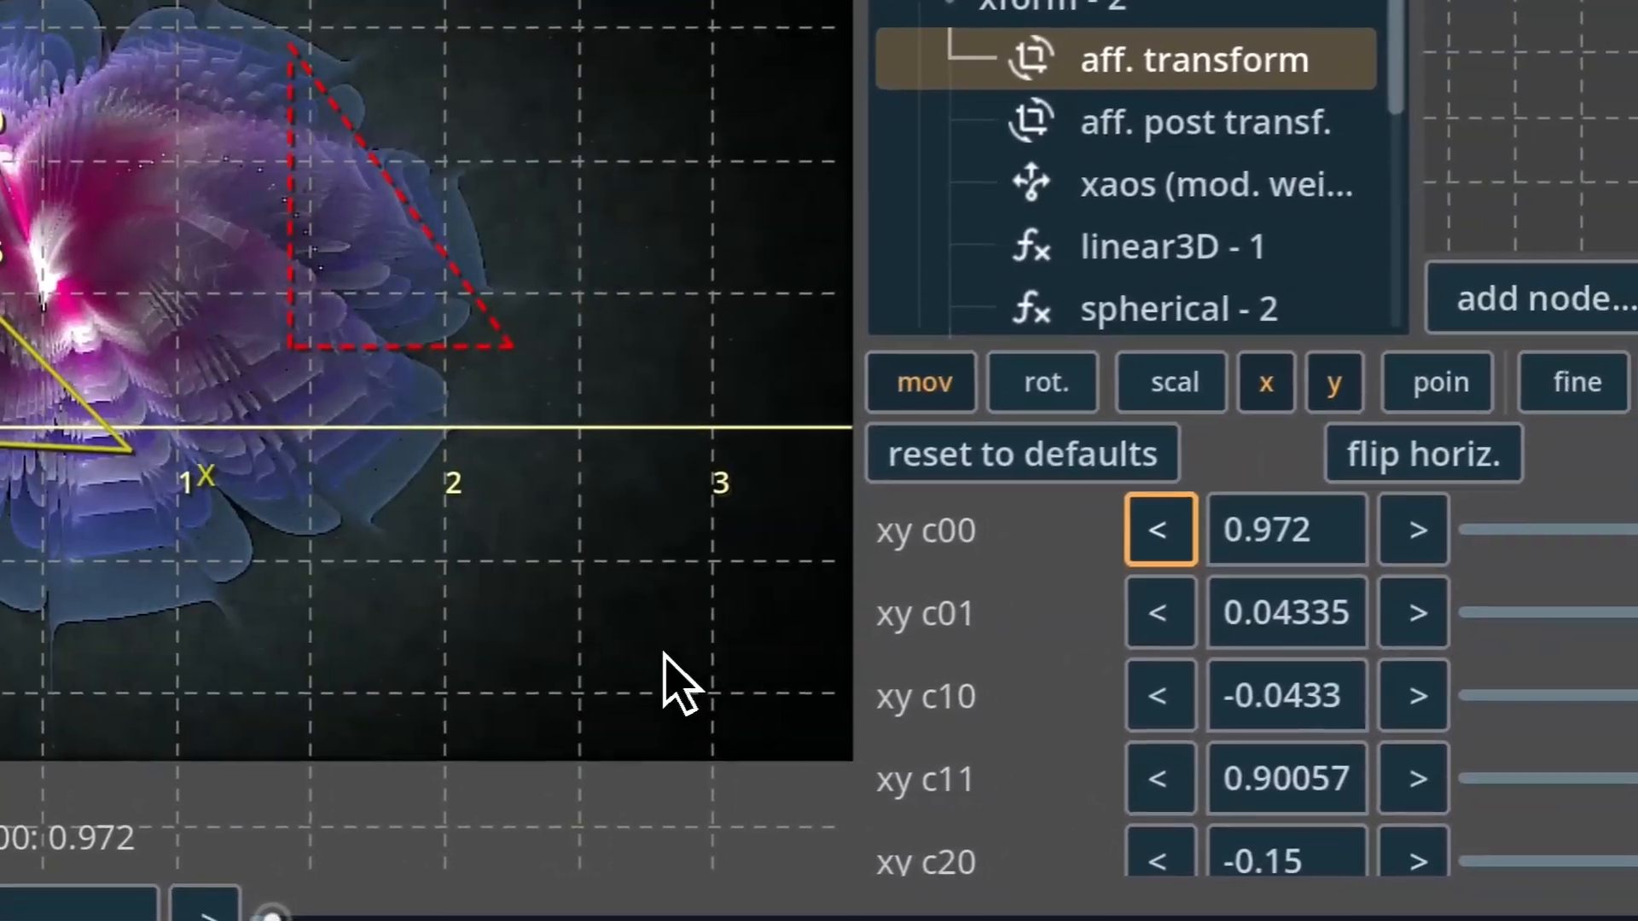
Reset xform - 2's affine coefficients xy c00 and c11 to 1.0, and xy c01 and c10 to 0.0.
drag(857, 572, 872, 532)
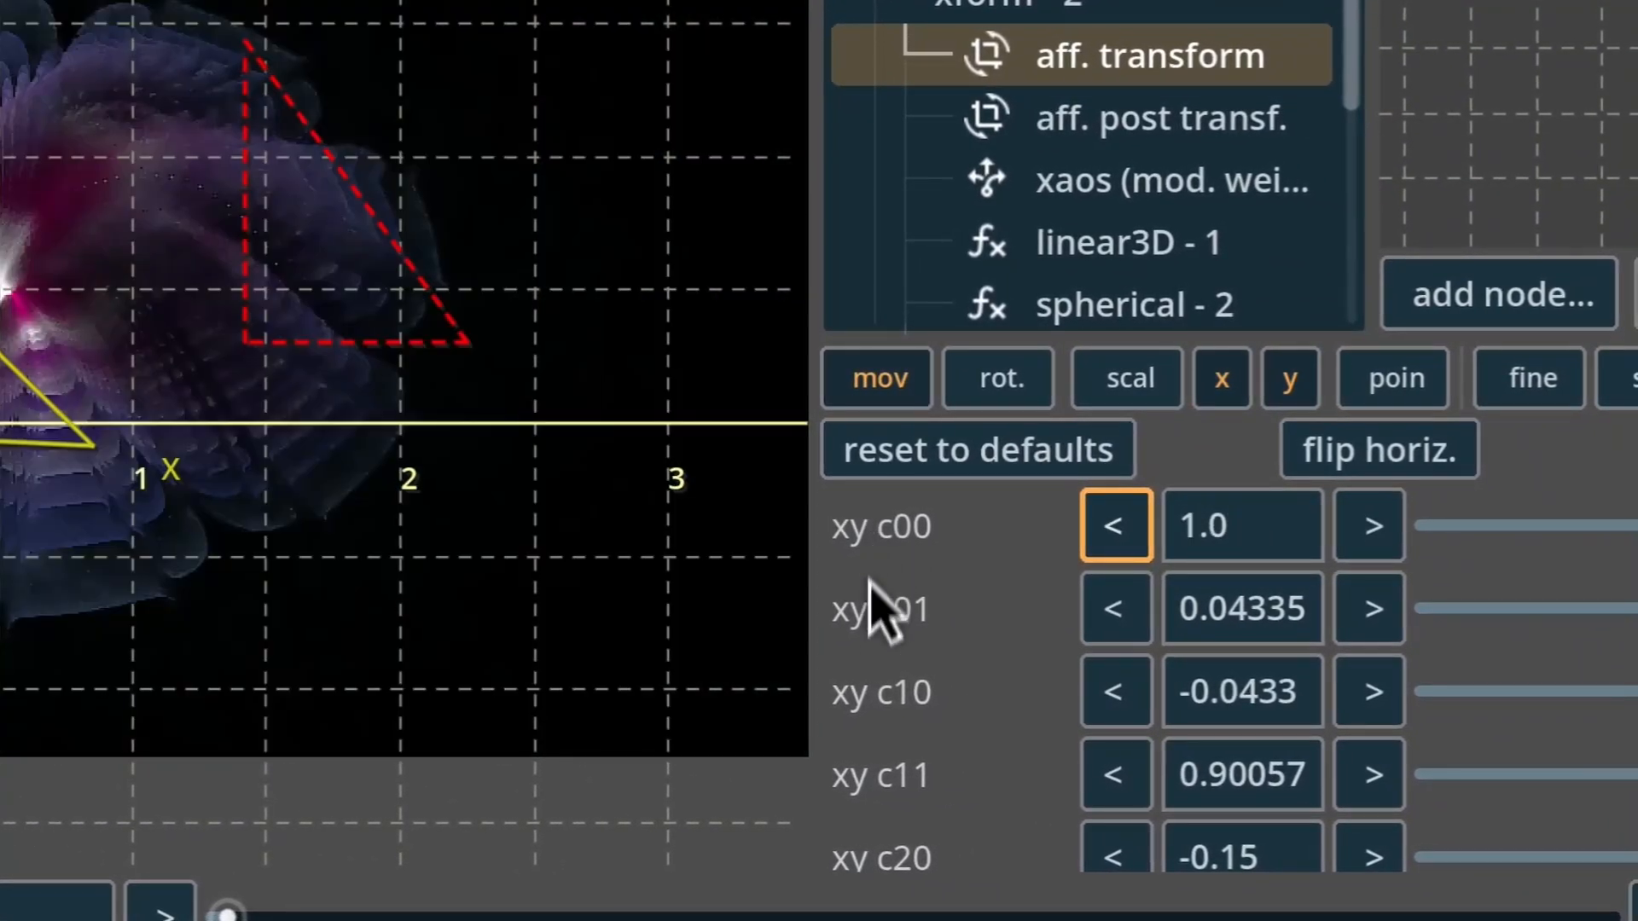
double_click(884, 604)
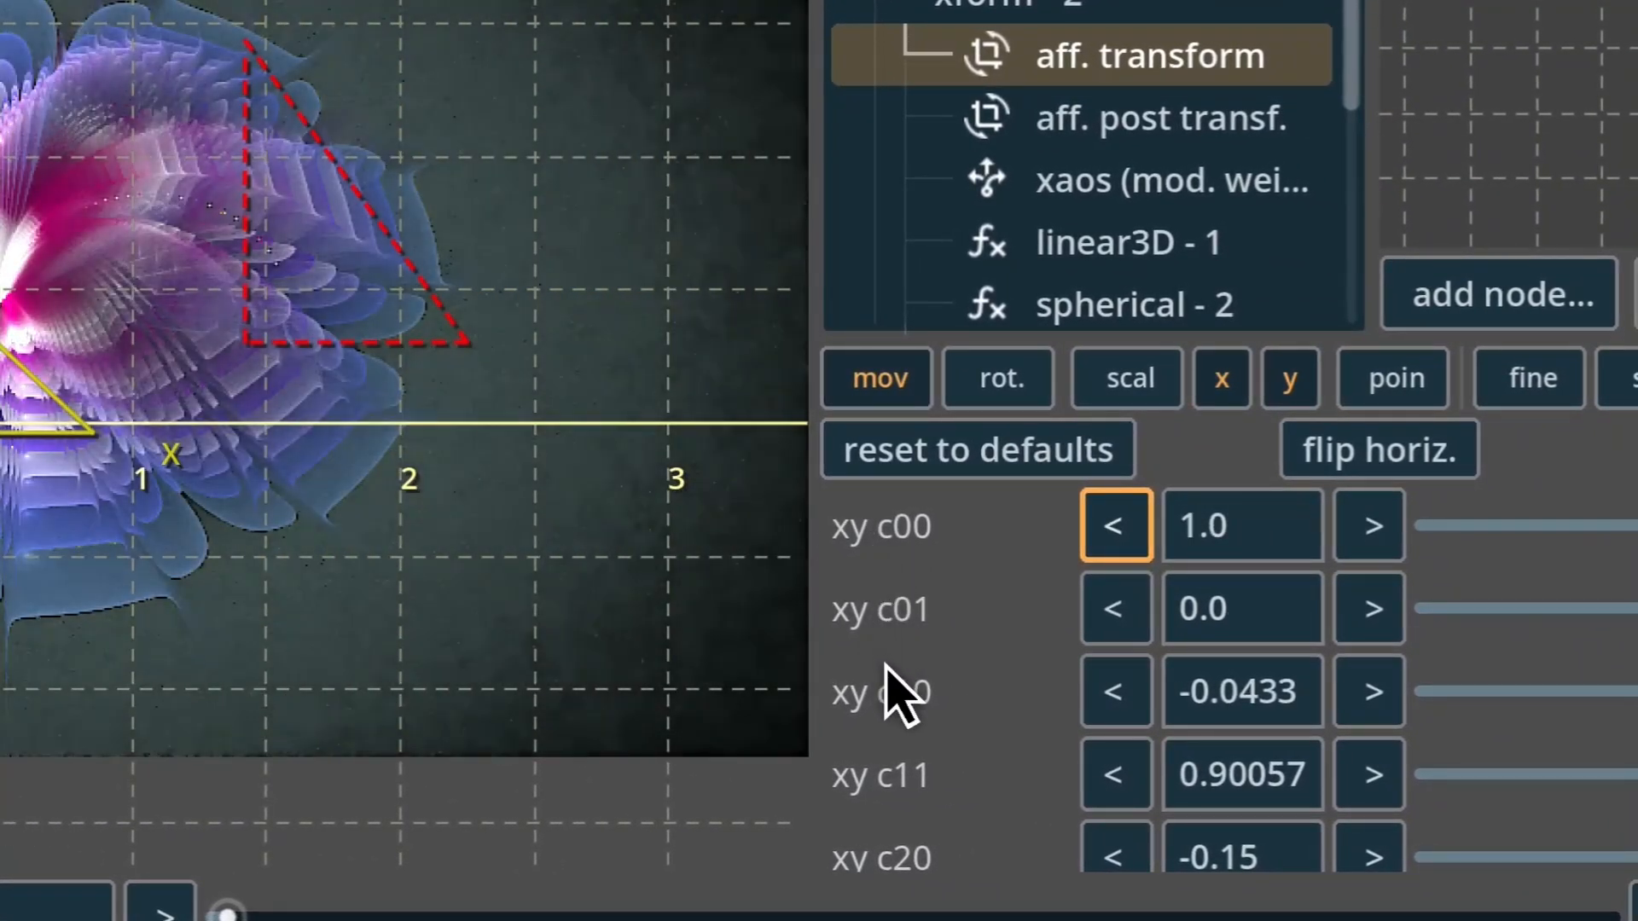
double_click(891, 678)
double_click(906, 789)
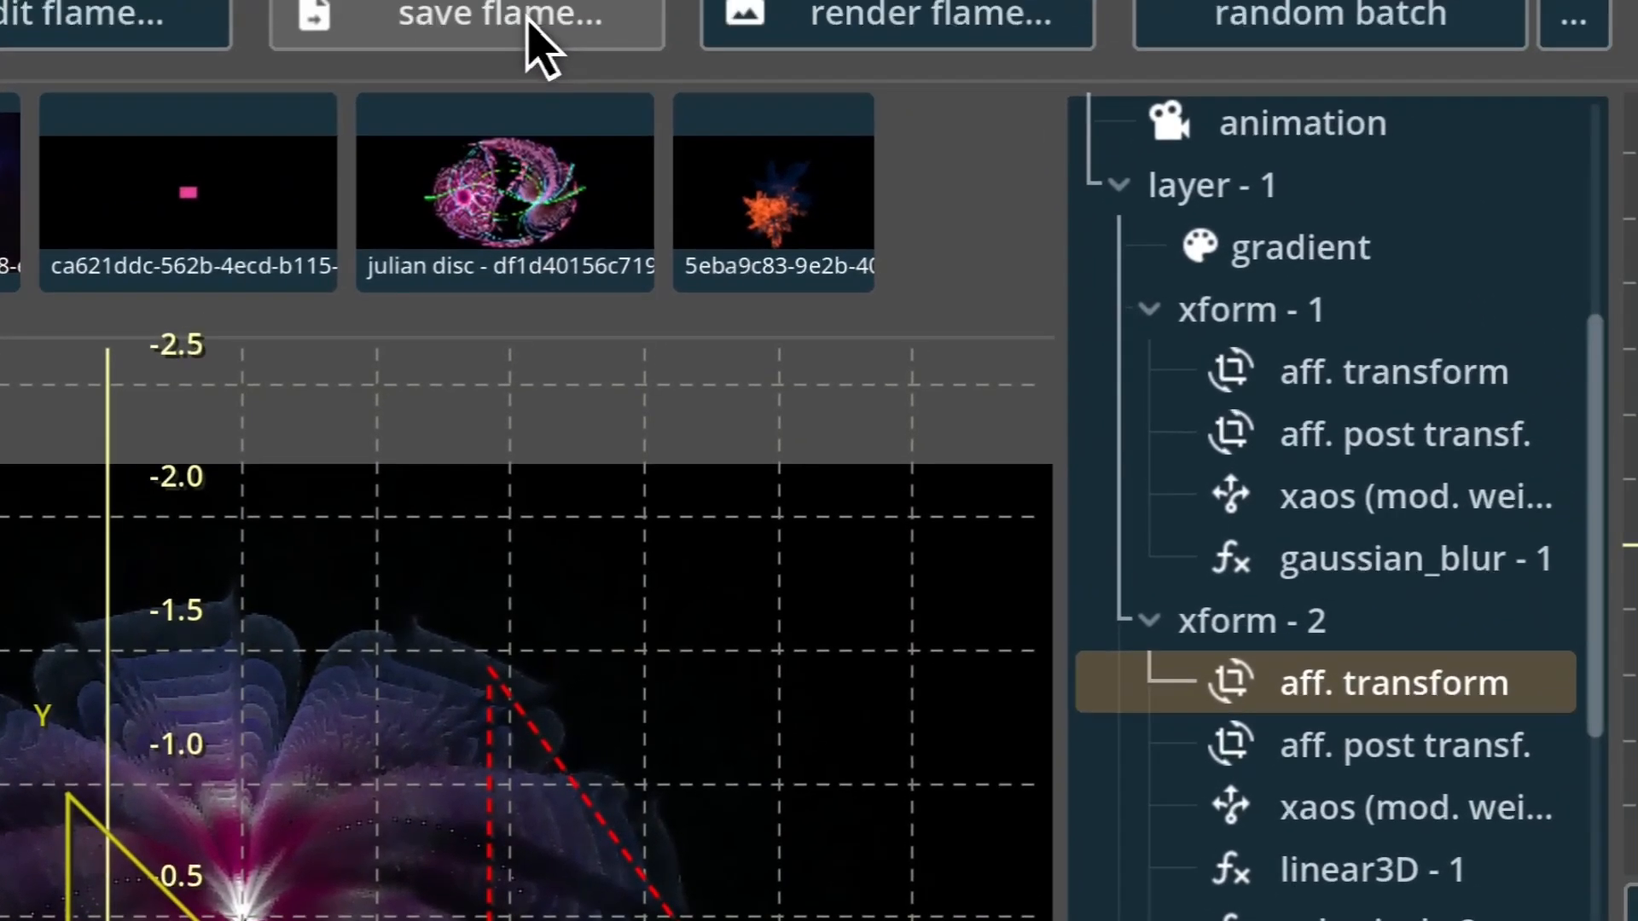
Open the save-as dialog for the cake flame and examine the flame library and the name, file name and comment fields.
click(529, 24)
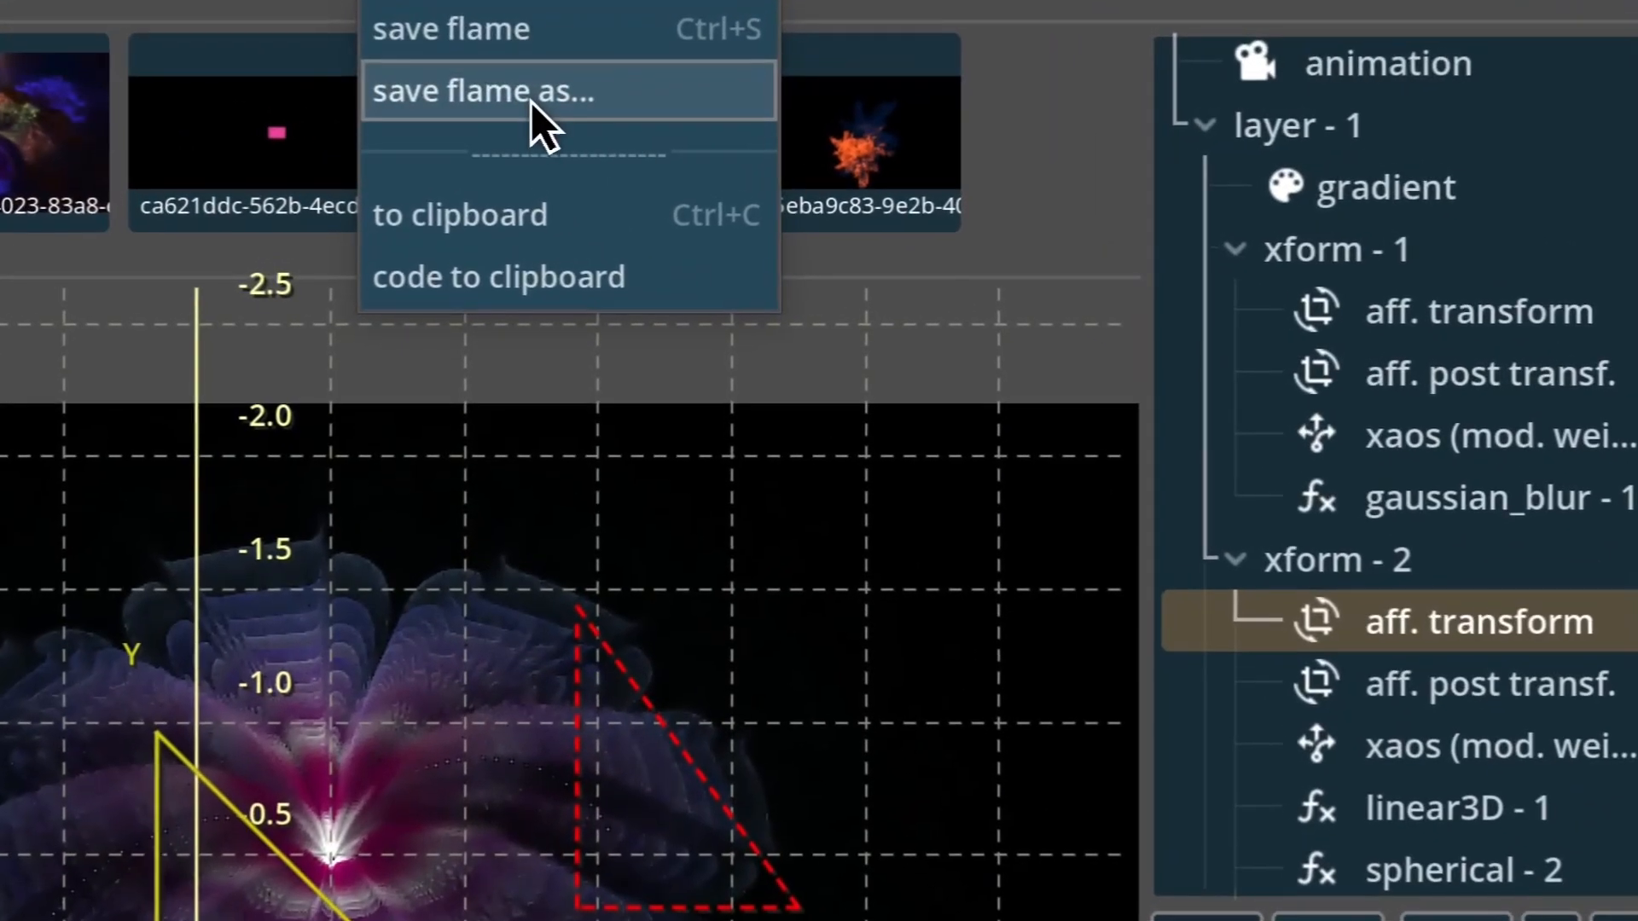
click(508, 93)
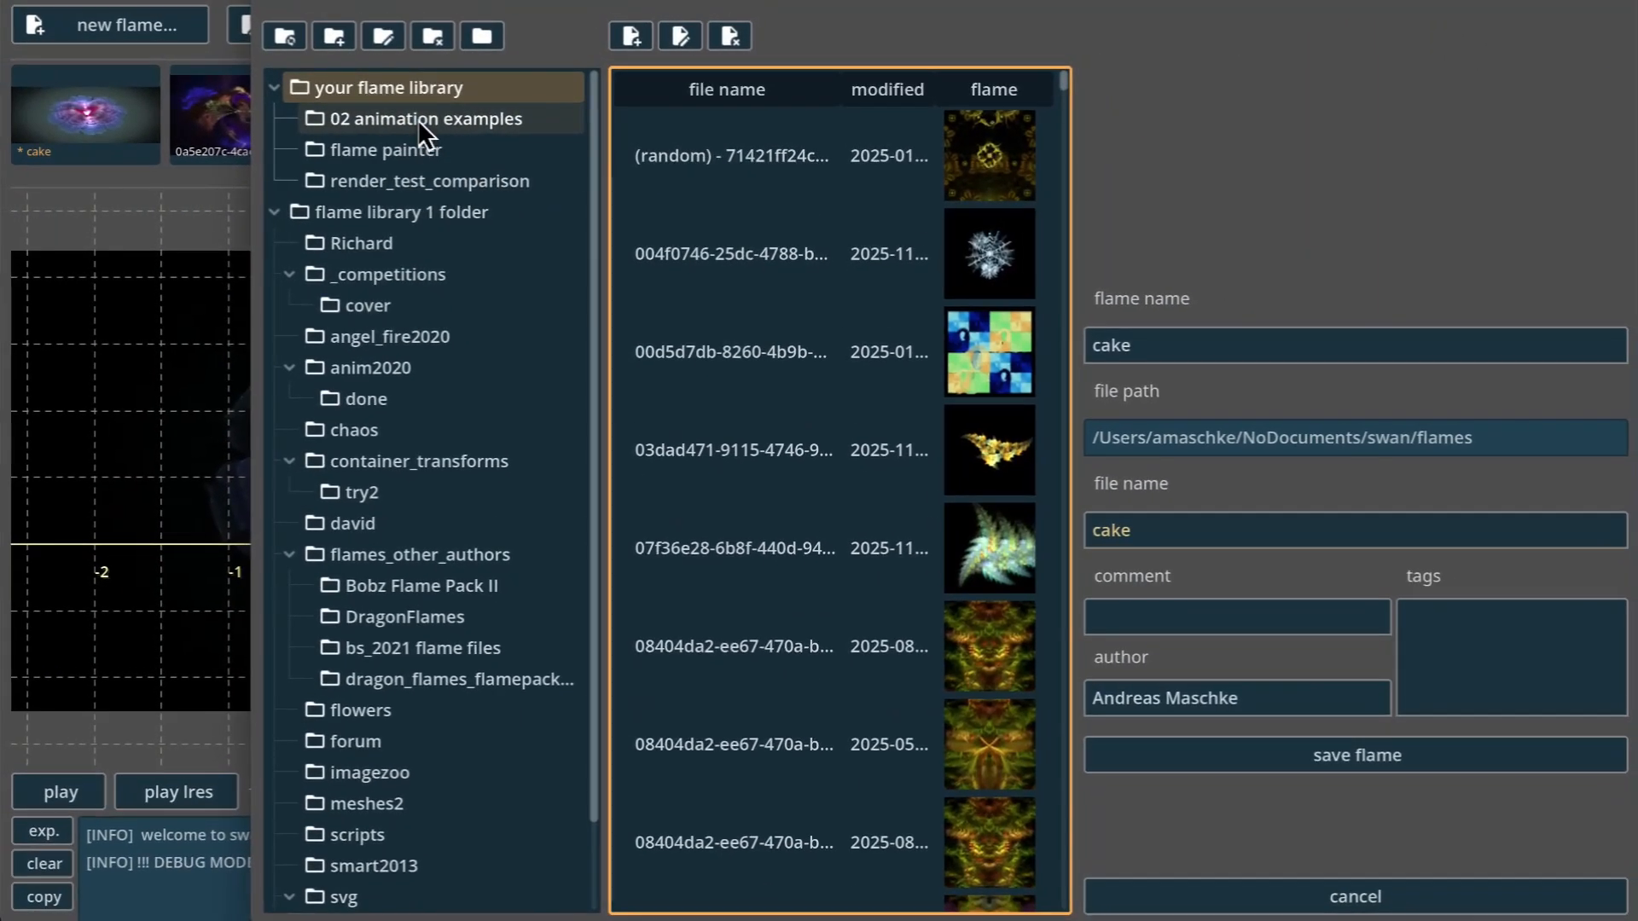
scroll(859, 737, down, 2)
scroll(694, 417, down, 1)
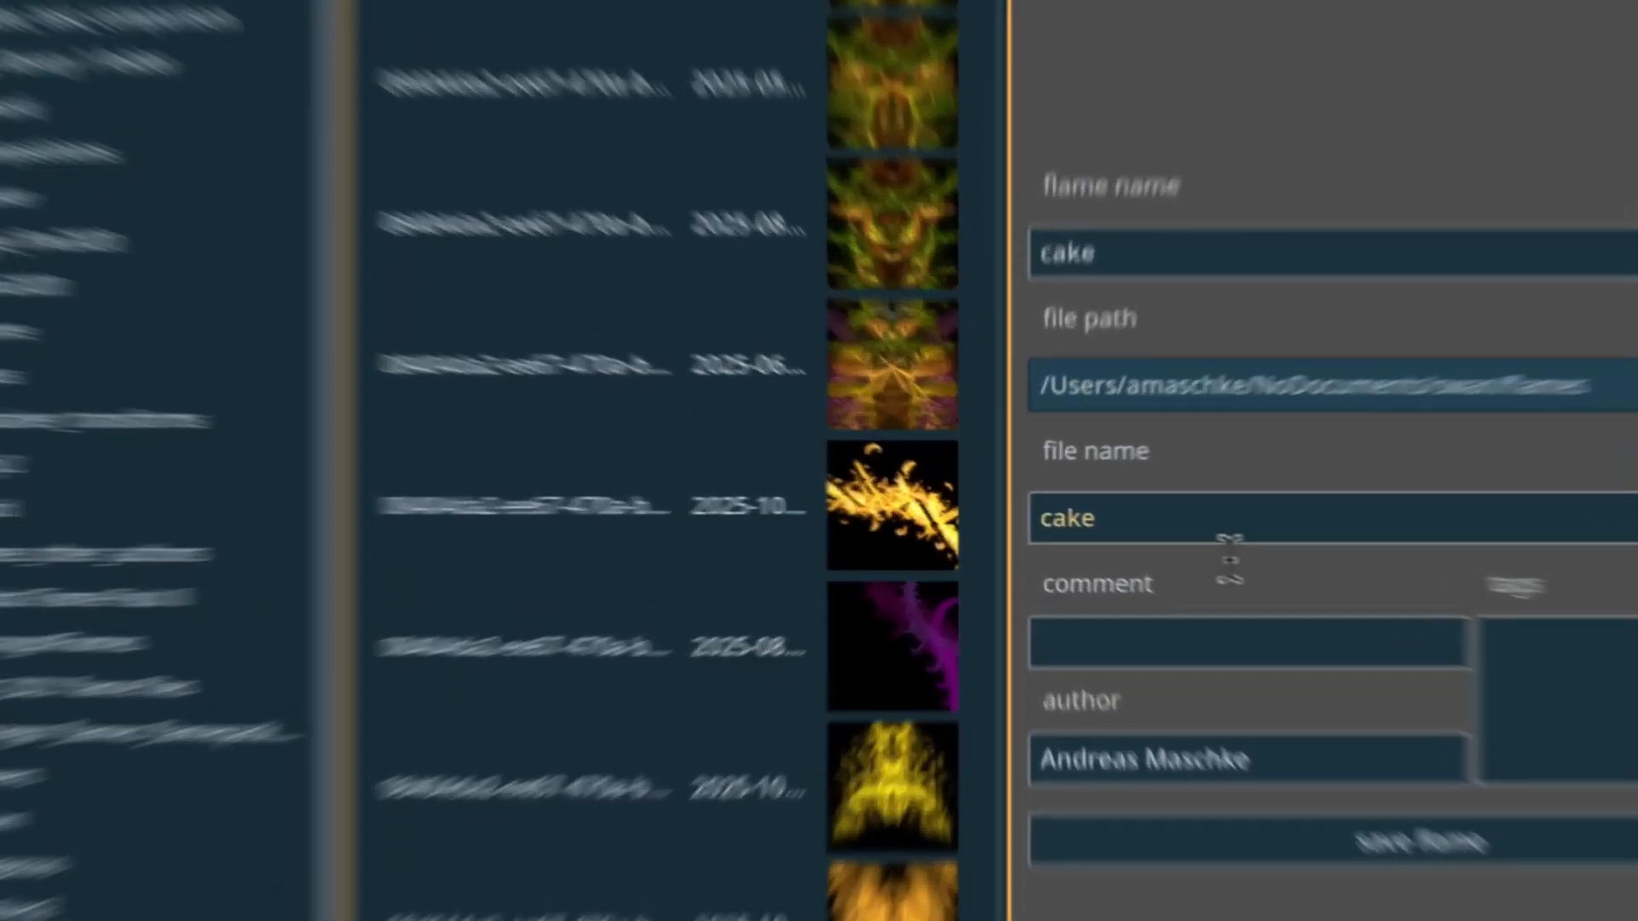
click(1237, 530)
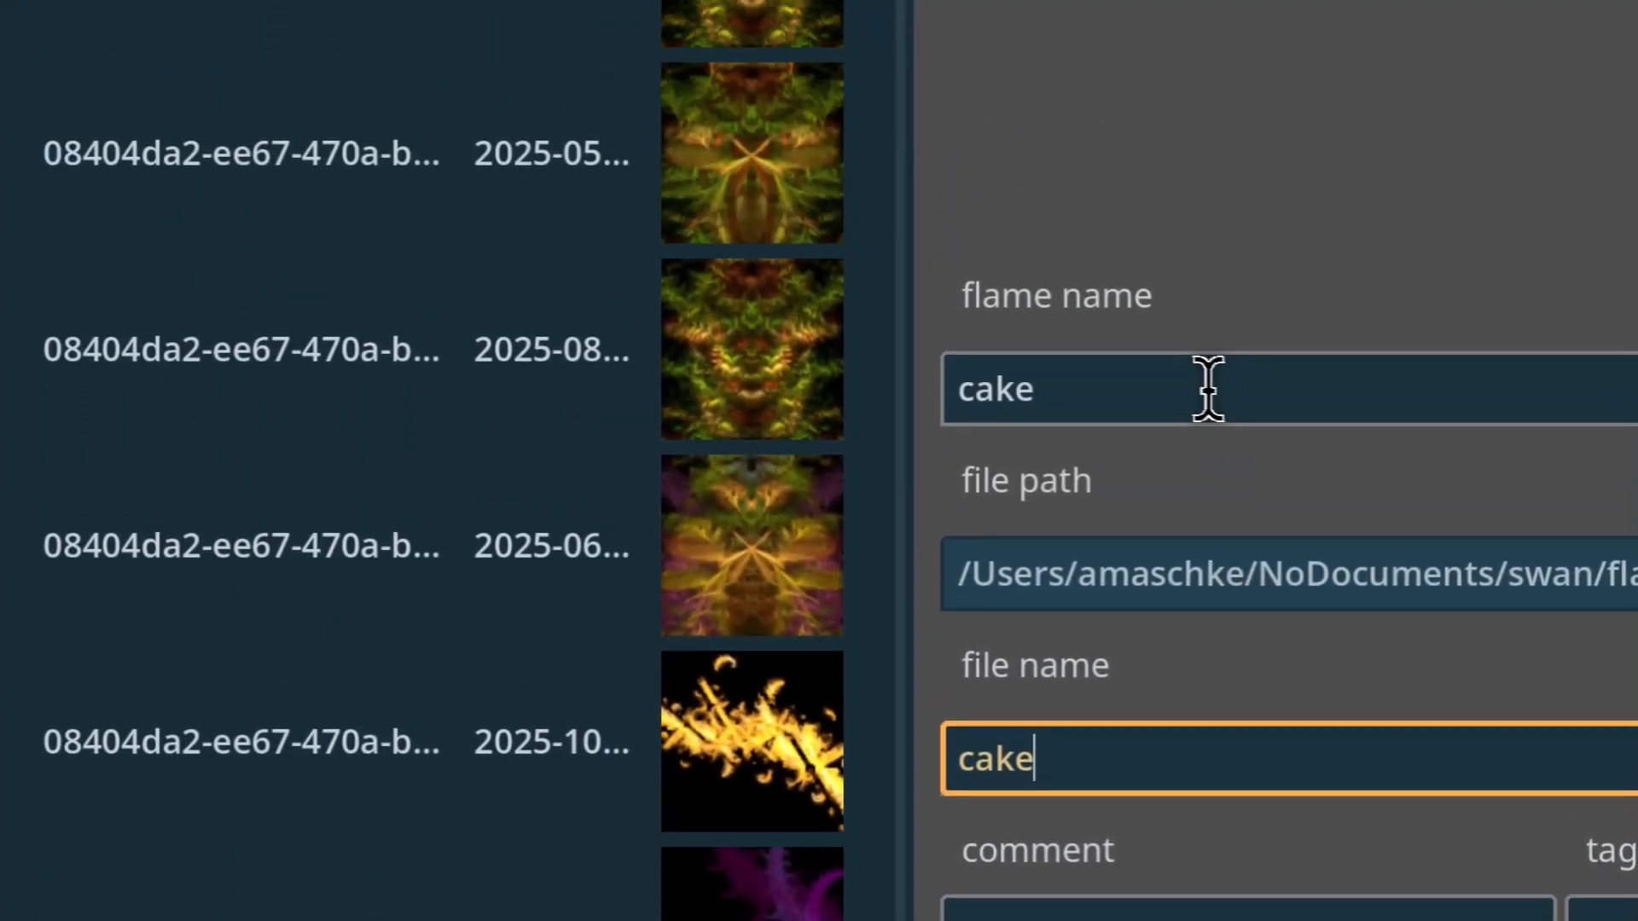
click(1207, 256)
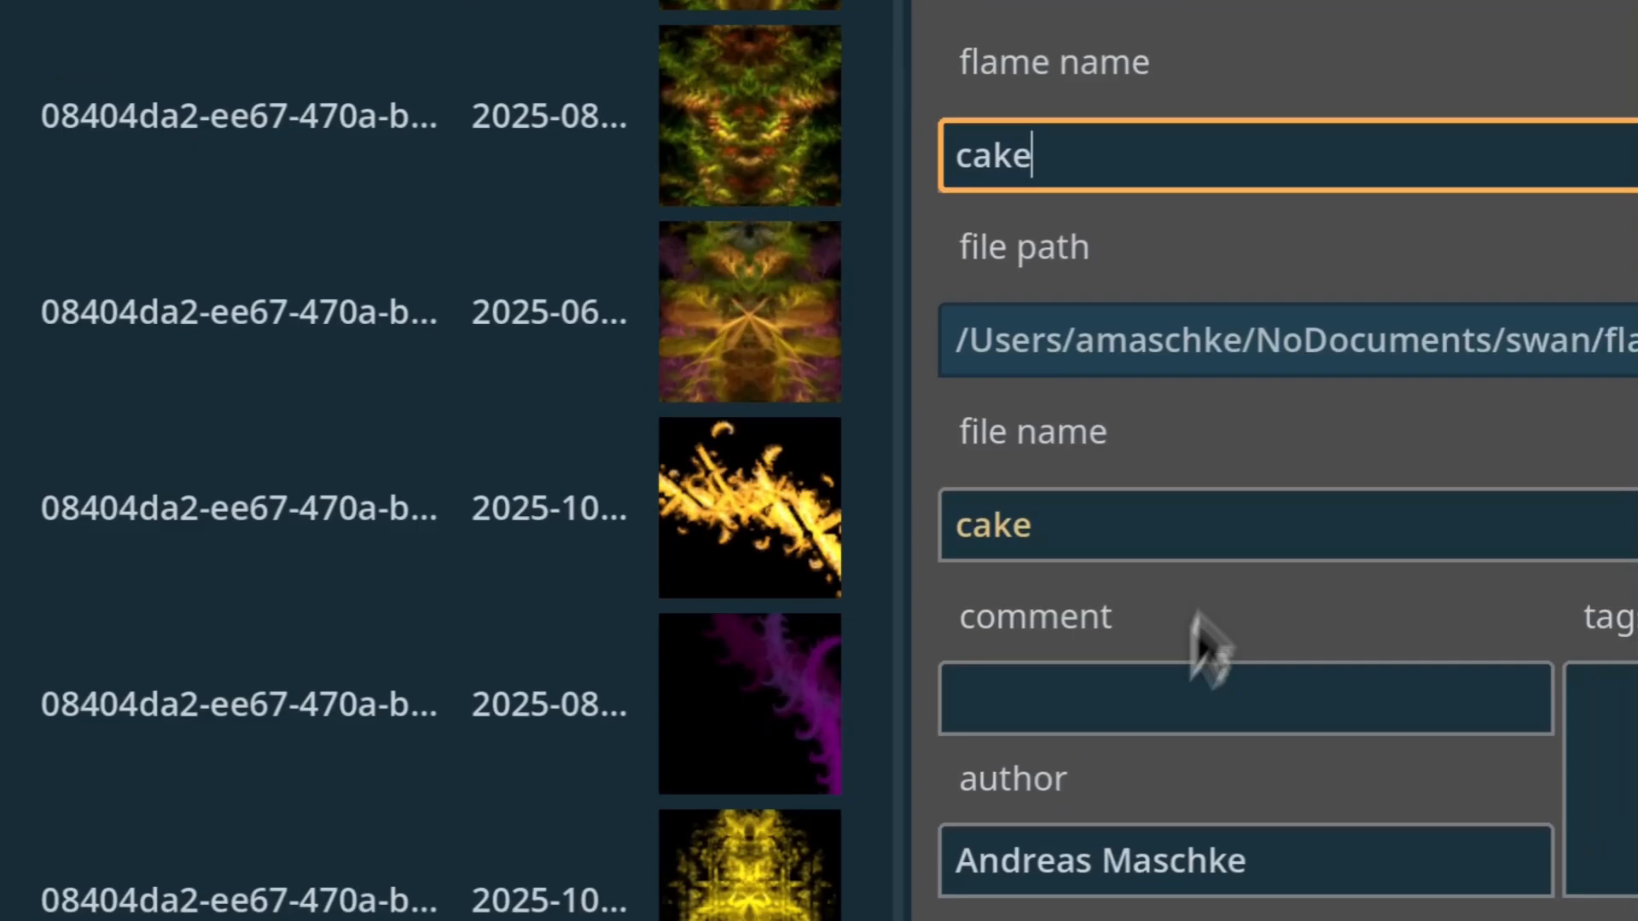
click(1254, 632)
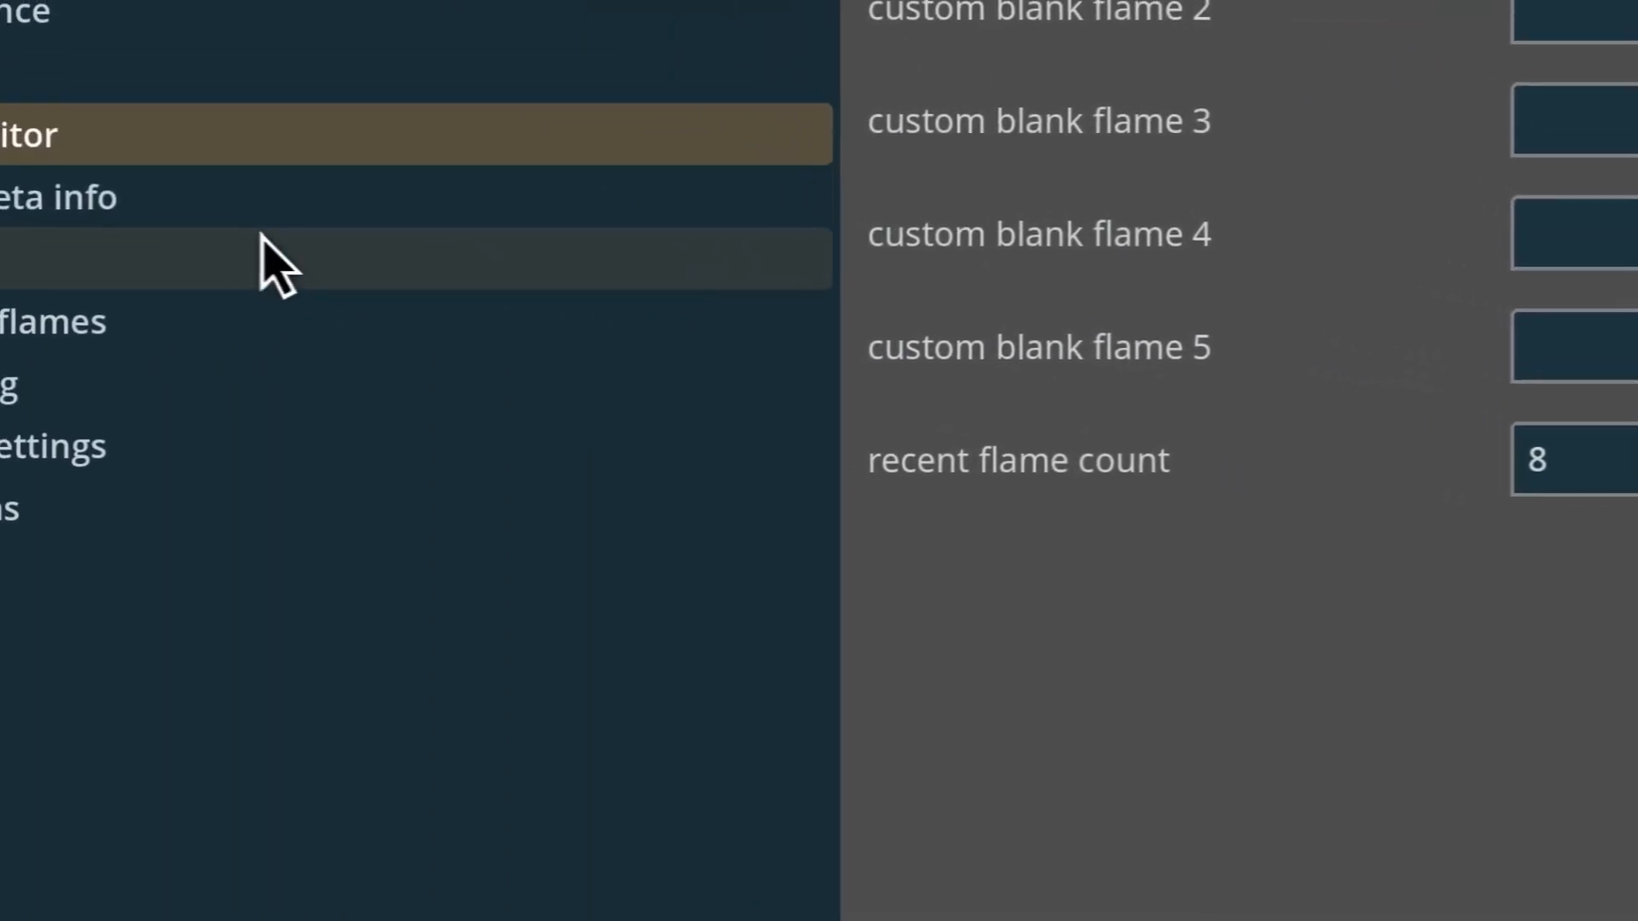
Check the author field in the flame meta info application settings and return to the flame editor.
click(266, 206)
click(1146, 35)
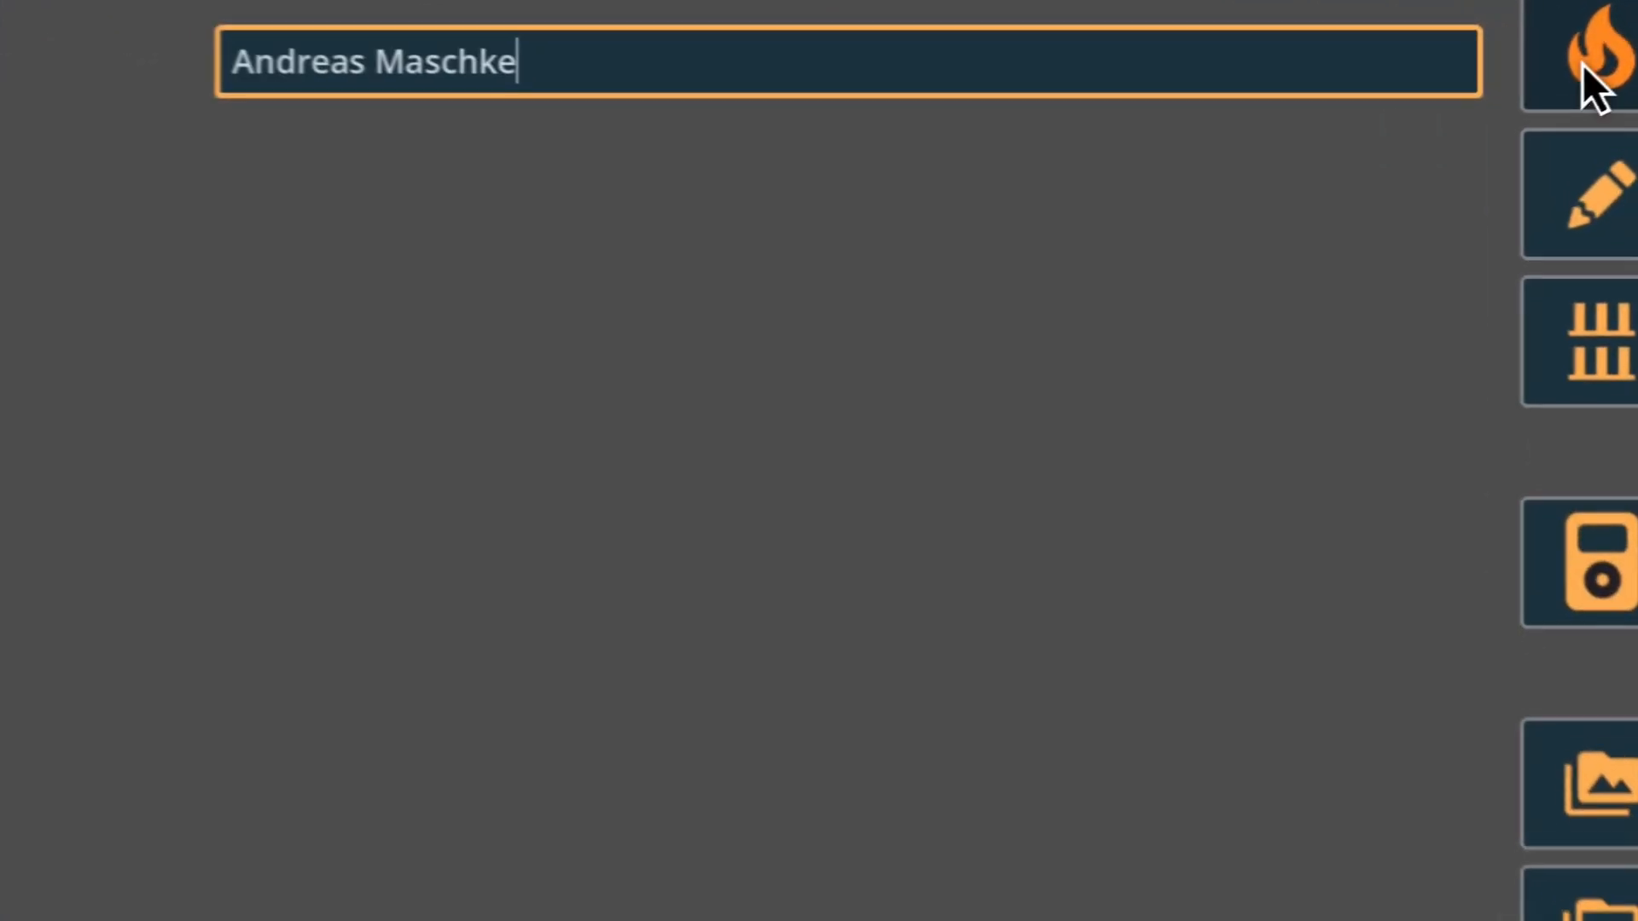
click(1572, 63)
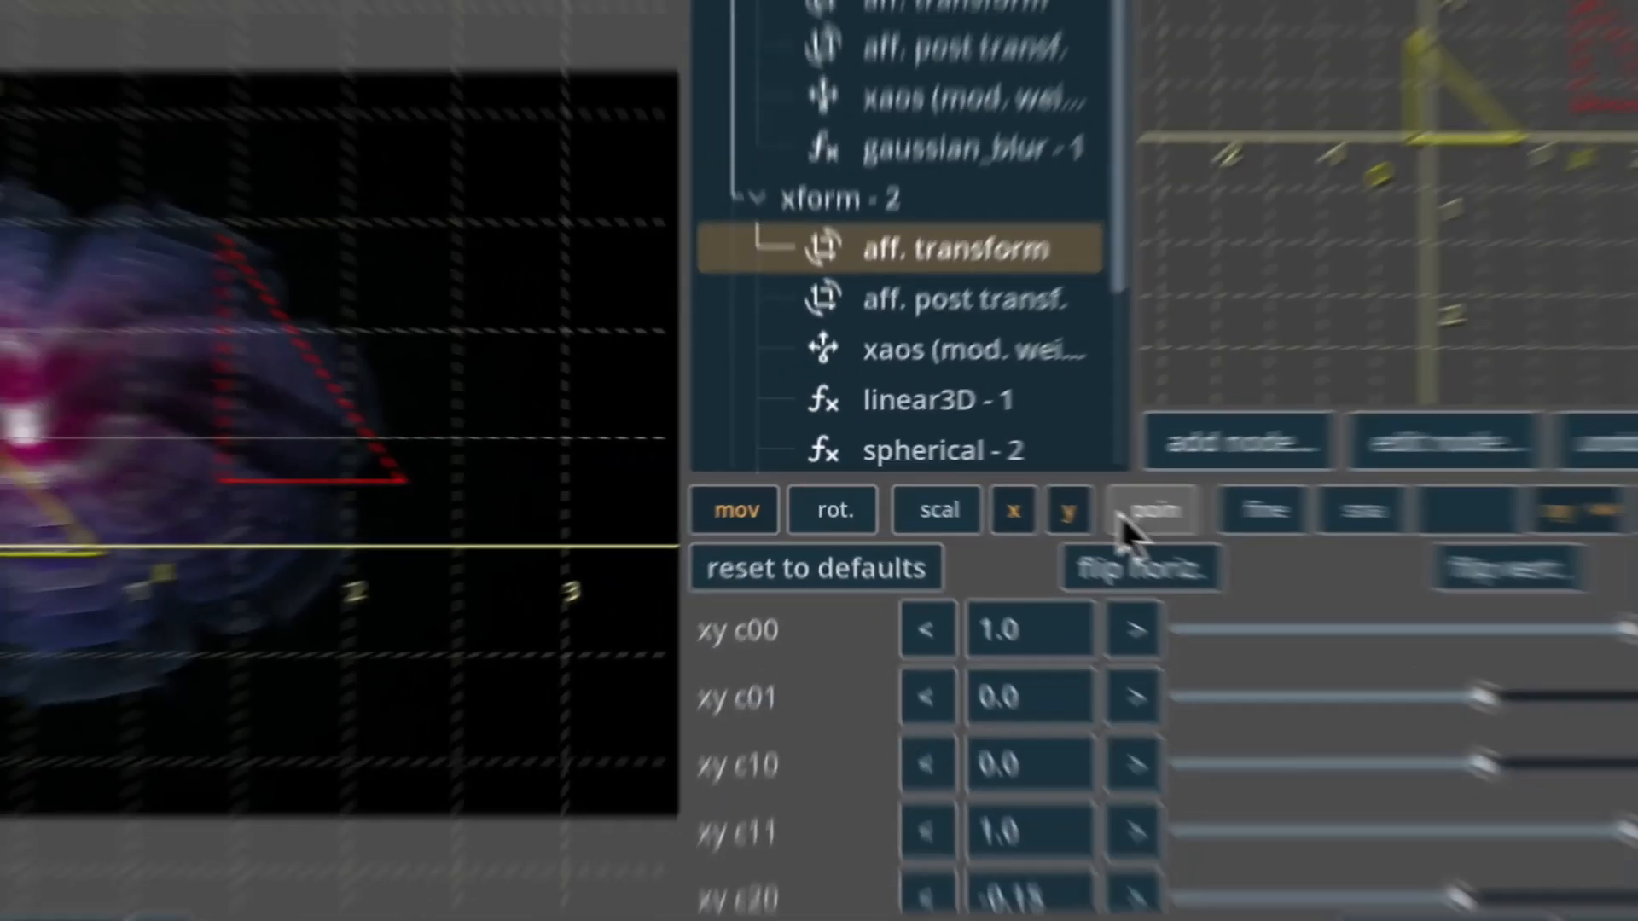